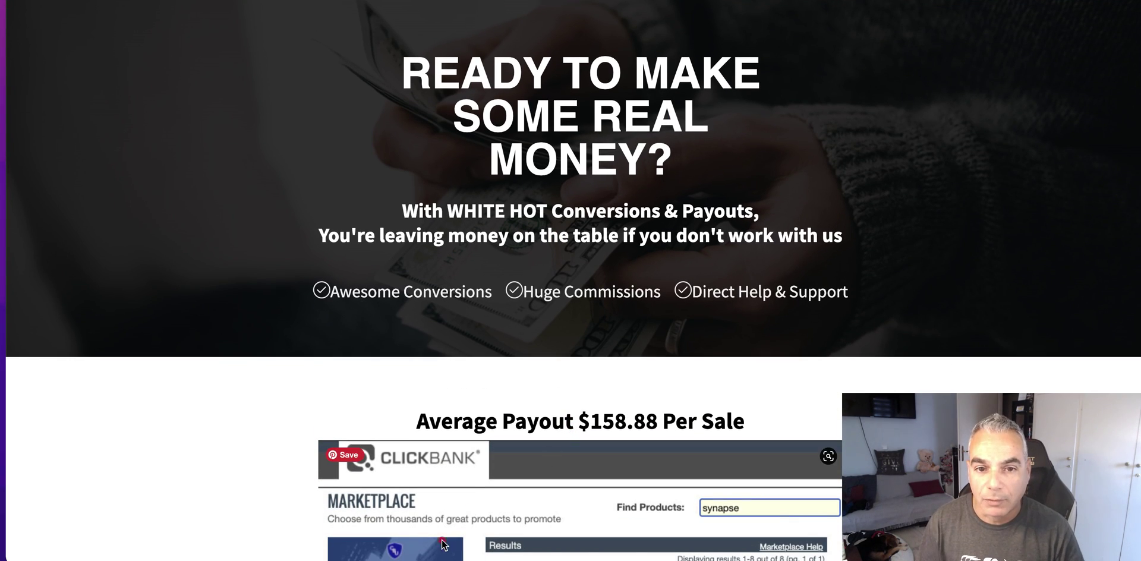
- Scroll down to the Affiliate Links Generator form and click into the Affiliate ID field
{"action": "scroll", "coordinate": [569, 429], "scroll_direction": "down", "scroll_amount": 15}
{"action": "scroll", "coordinate": [421, 372], "scroll_direction": "down", "scroll_amount": 5}
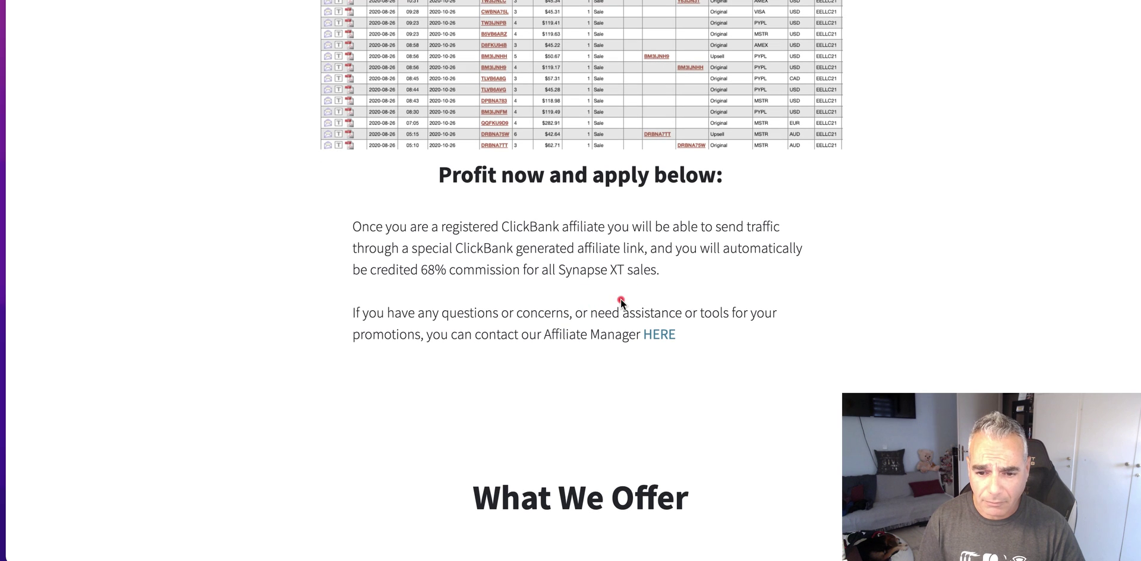
{"action": "scroll", "coordinate": [679, 294], "scroll_direction": "down", "scroll_amount": 20}
{"action": "scroll", "coordinate": [676, 298], "scroll_direction": "down", "scroll_amount": 1}
{"action": "left_click", "coordinate": [461, 88]}
- Enter your ClickBank affiliate ID, create the links, and copy the Direct Link To Video
{"action": "type", "text": "dpapa187"}
{"action": "key", "text": "Tab"}
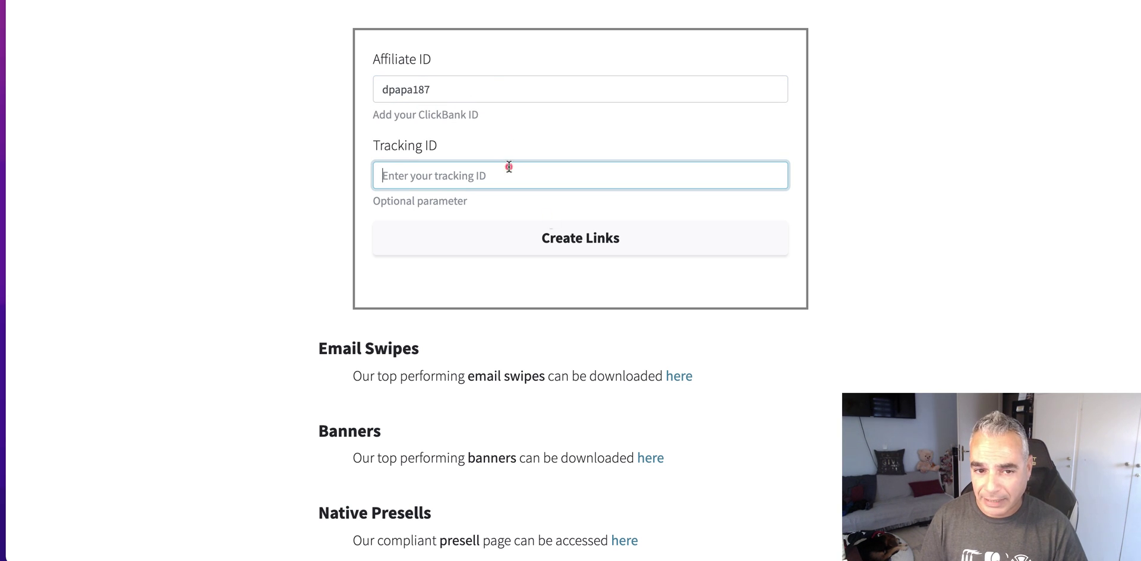
{"action": "left_click", "coordinate": [589, 240]}
{"action": "scroll", "coordinate": [586, 265], "scroll_direction": "down", "scroll_amount": 3}
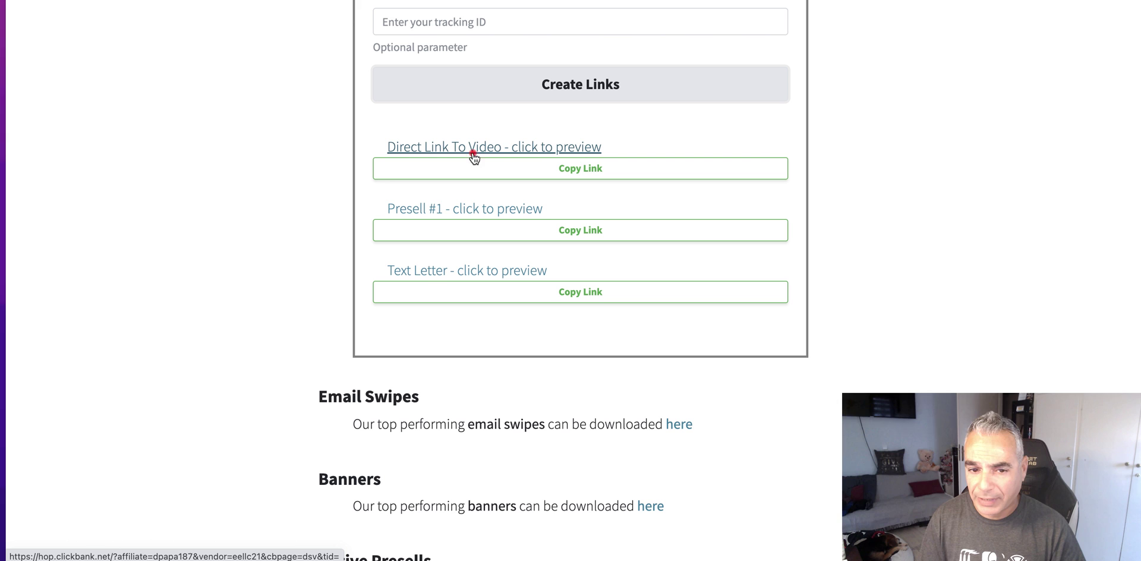
{"action": "left_click", "coordinate": [591, 171]}
- Open Apple Notes and paste the copied ClickBank hoplink into a new note
{"action": "mouse_move", "coordinate": [255, 557]}
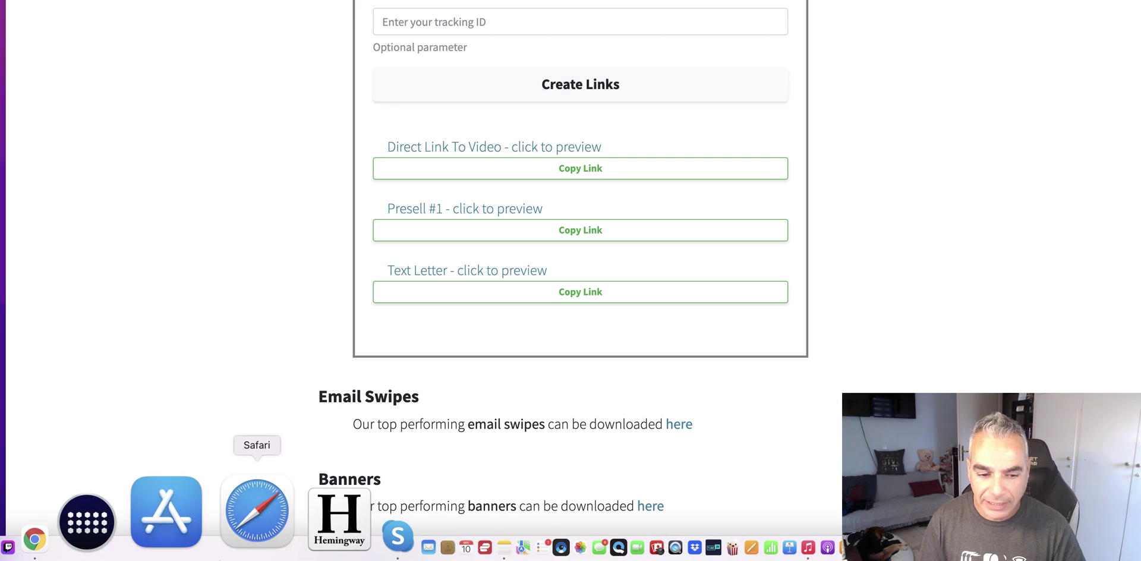
{"action": "left_click", "coordinate": [363, 553]}
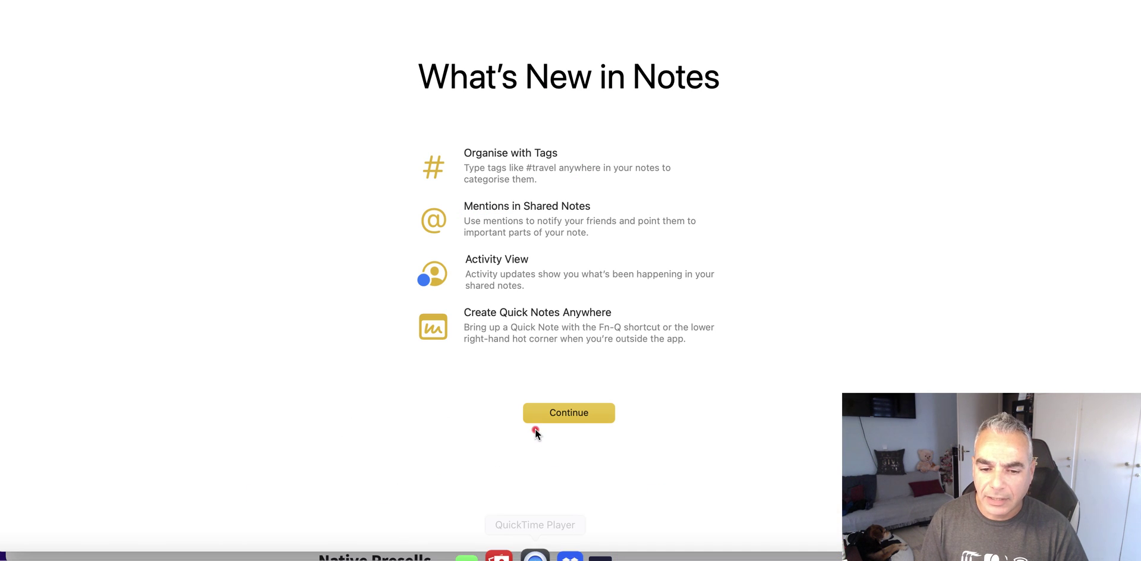
{"action": "left_click", "coordinate": [566, 414]}
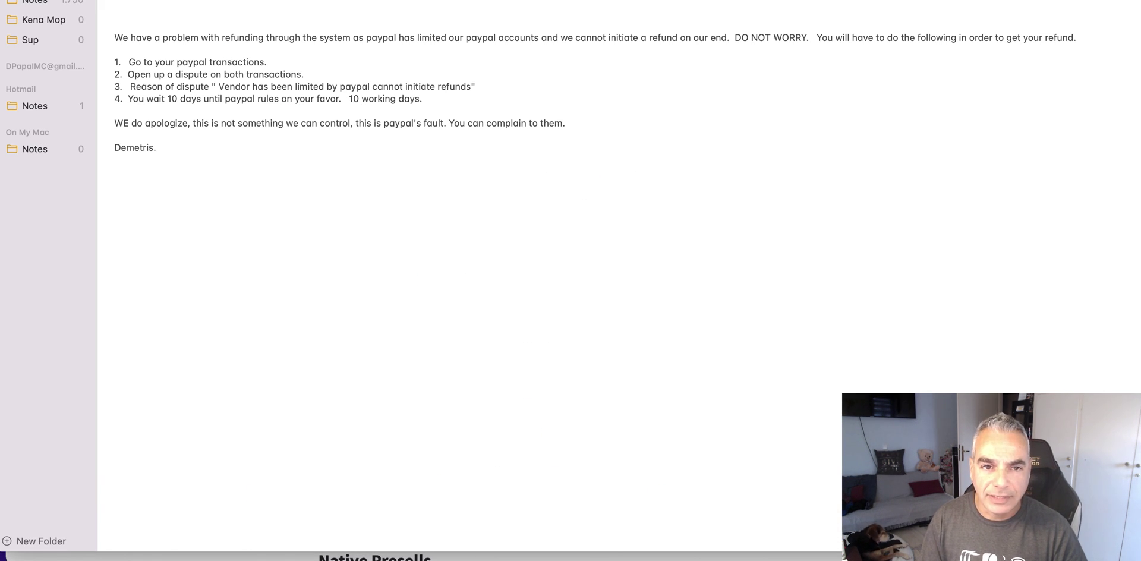
{"action": "key", "text": "super+n"}
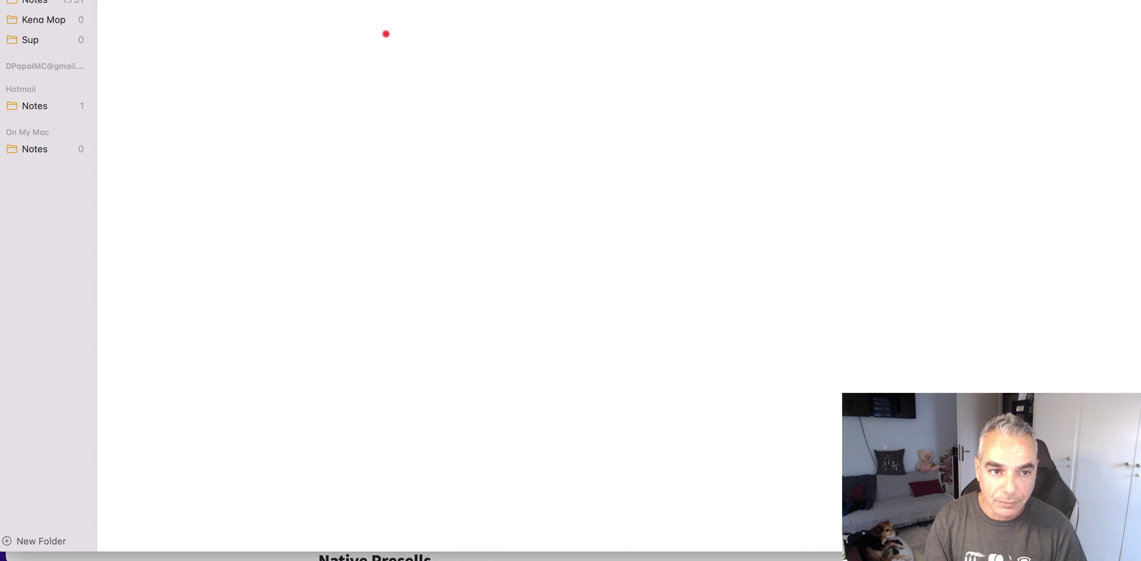
{"action": "key", "text": "super+v"}
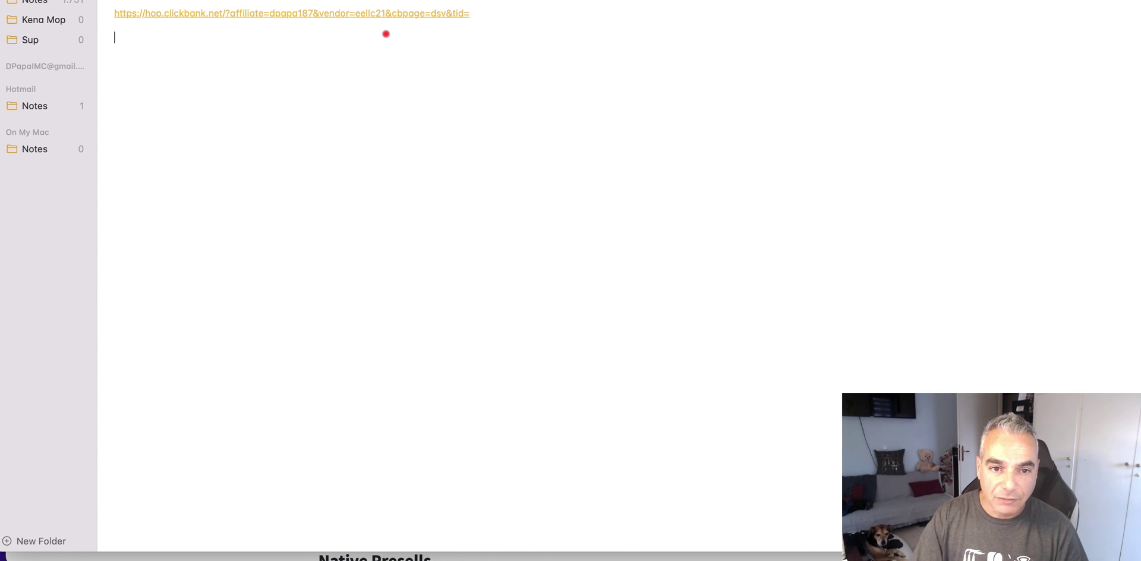
- Select the whole pasted link, then switch back to Chrome
{"action": "left_click_drag", "start_coordinate": [485, 13], "coordinate": [113, 15]}
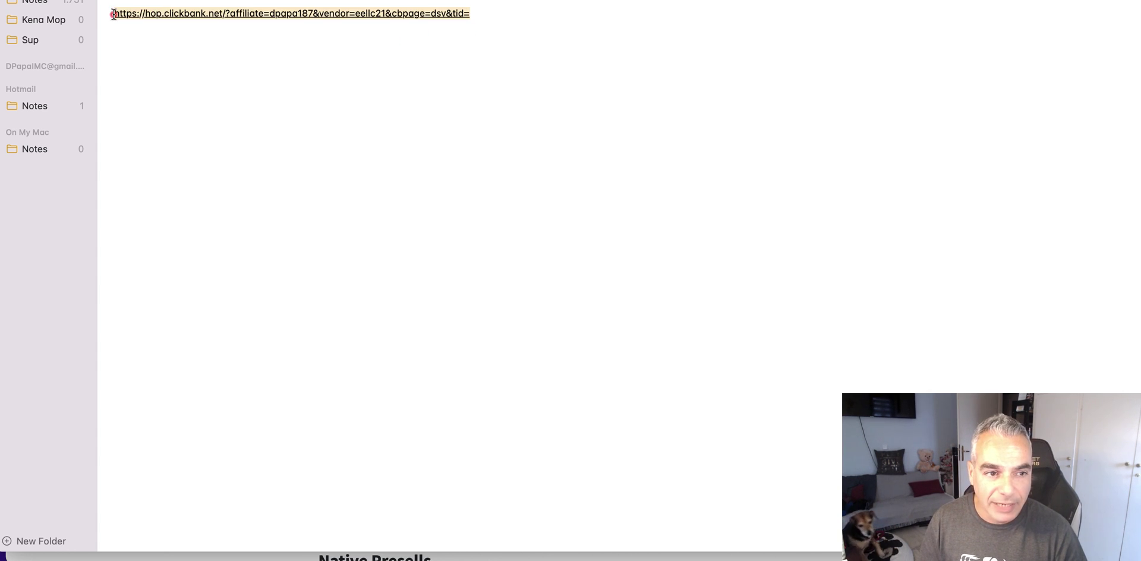
{"action": "left_click", "coordinate": [484, 12]}
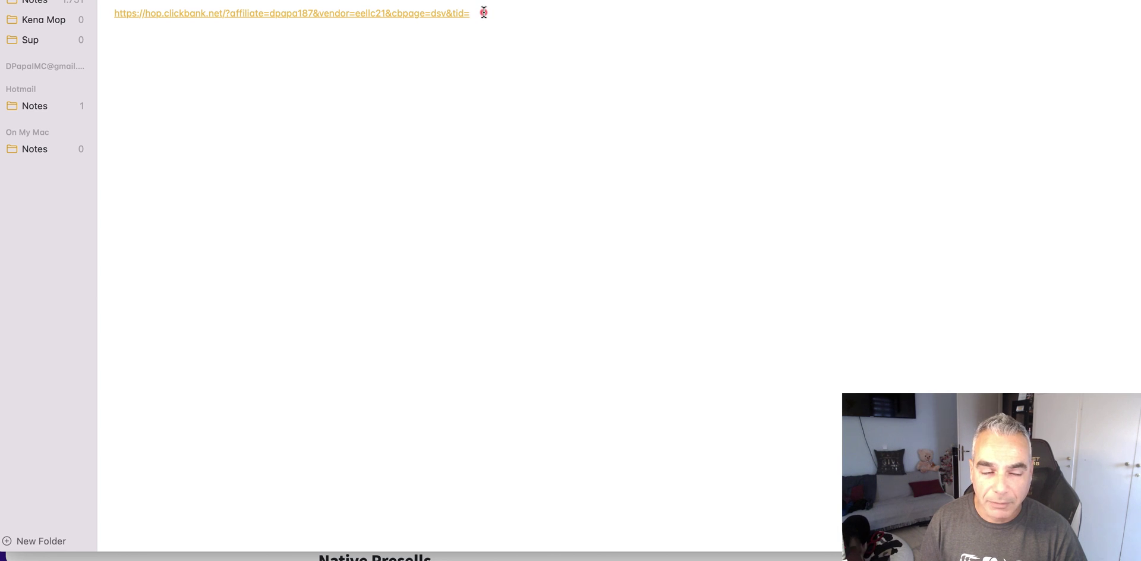
{"action": "left_click_drag", "start_coordinate": [469, 13], "coordinate": [144, 8]}
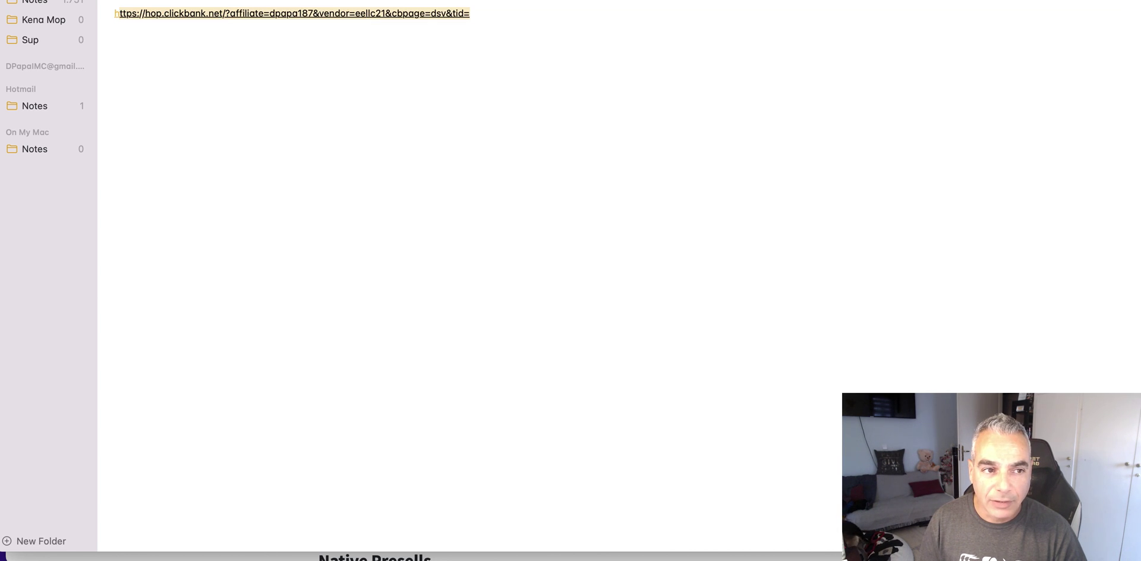
{"action": "key", "text": "super+Tab"}
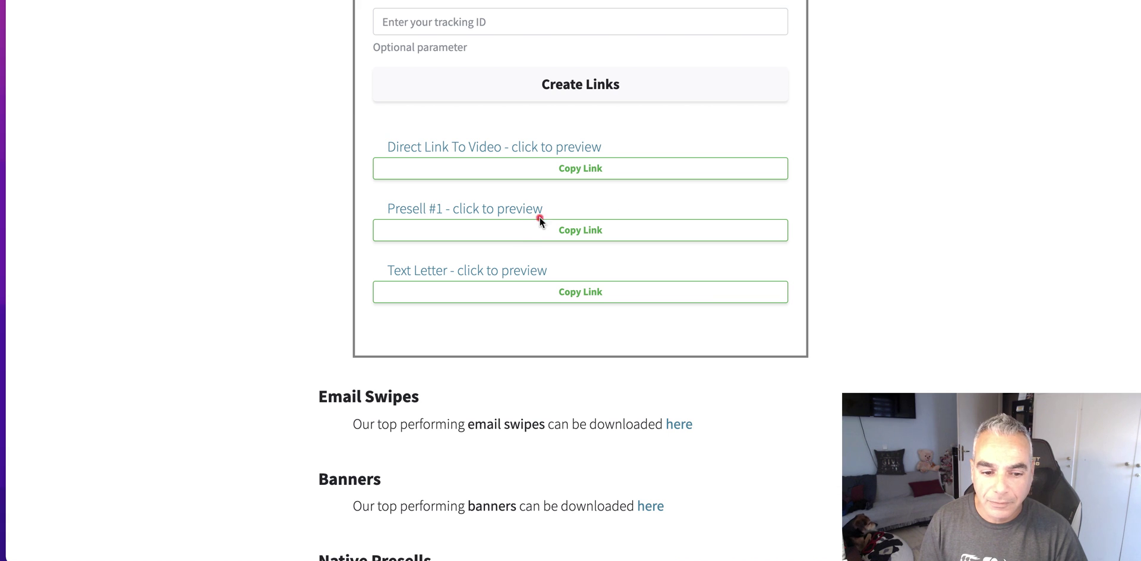
- Open the Native Presells 'here' link and skim the tinnitus advertorial page
{"action": "scroll", "coordinate": [688, 362], "scroll_direction": "down", "scroll_amount": 3}
{"action": "scroll", "coordinate": [670, 356], "scroll_direction": "down", "scroll_amount": 5}
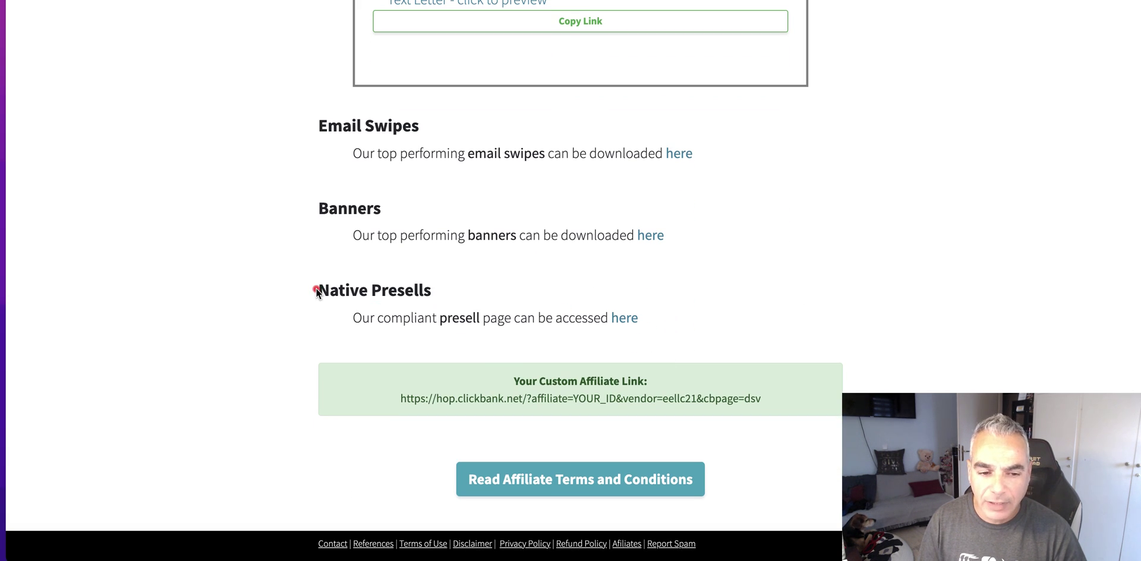
{"action": "left_click", "coordinate": [625, 319]}
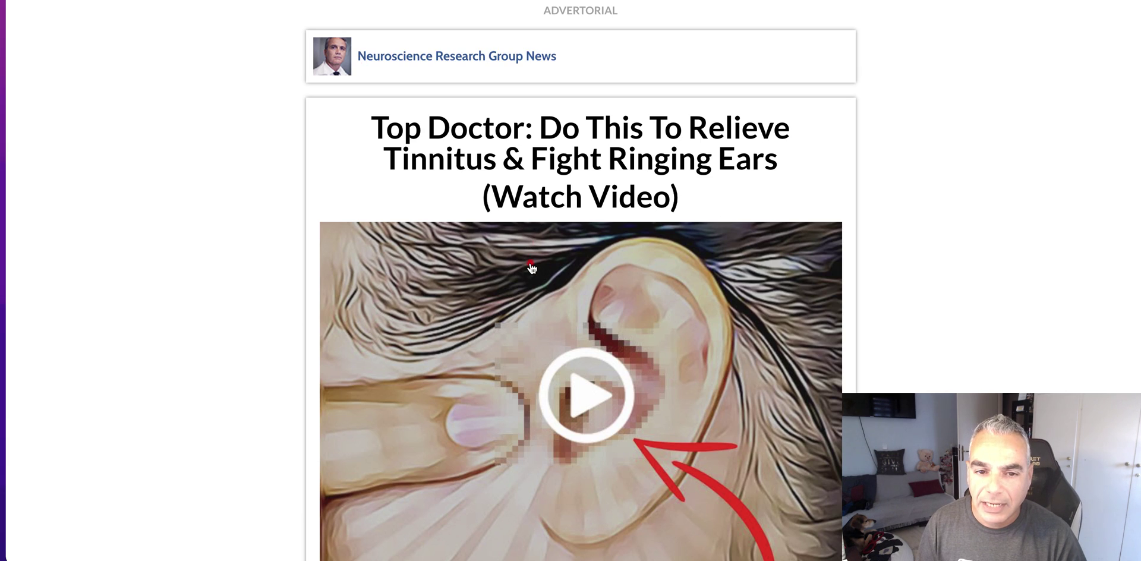
{"action": "scroll", "coordinate": [530, 262], "scroll_direction": "down", "scroll_amount": 8}
{"action": "scroll", "coordinate": [529, 262], "scroll_direction": "up", "scroll_amount": 8}
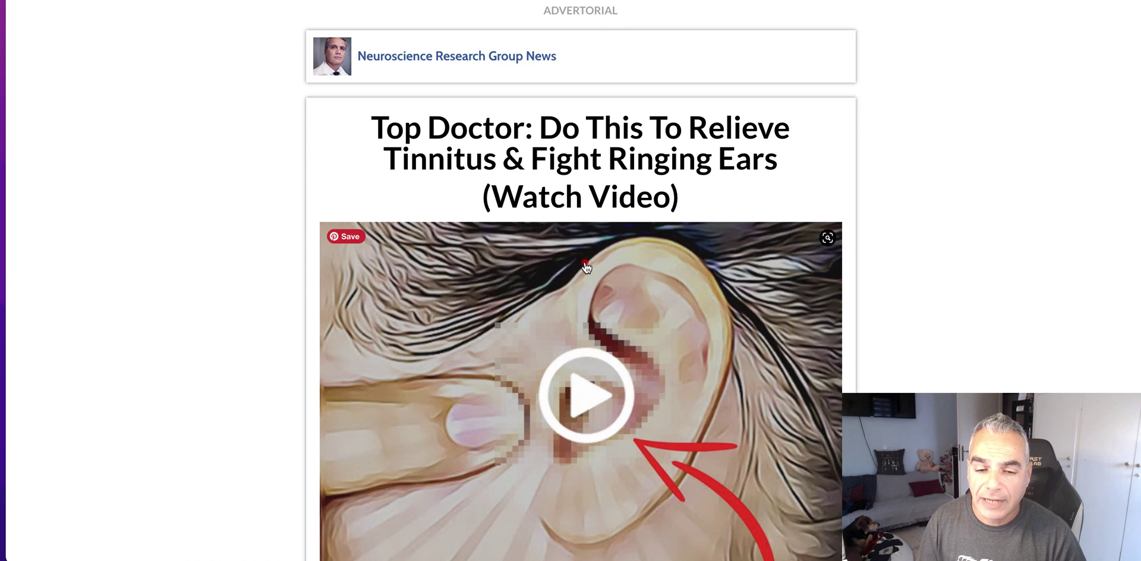
{"action": "scroll", "coordinate": [586, 262], "scroll_direction": "down", "scroll_amount": 7}
{"action": "scroll", "coordinate": [671, 240], "scroll_direction": "up", "scroll_amount": 8}
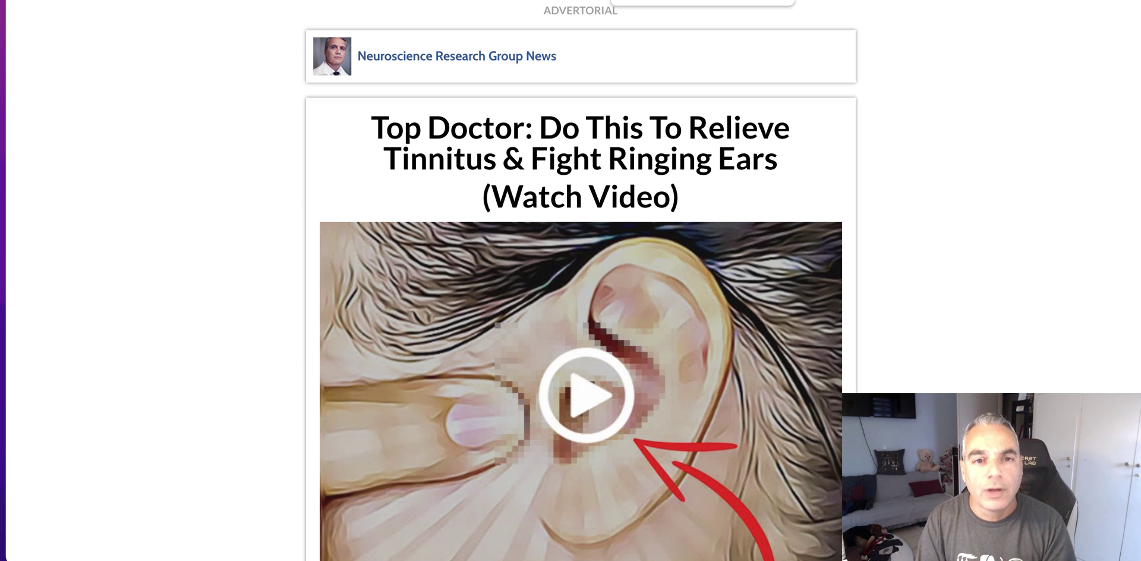
{"action": "left_click", "coordinate": [453, 30]}
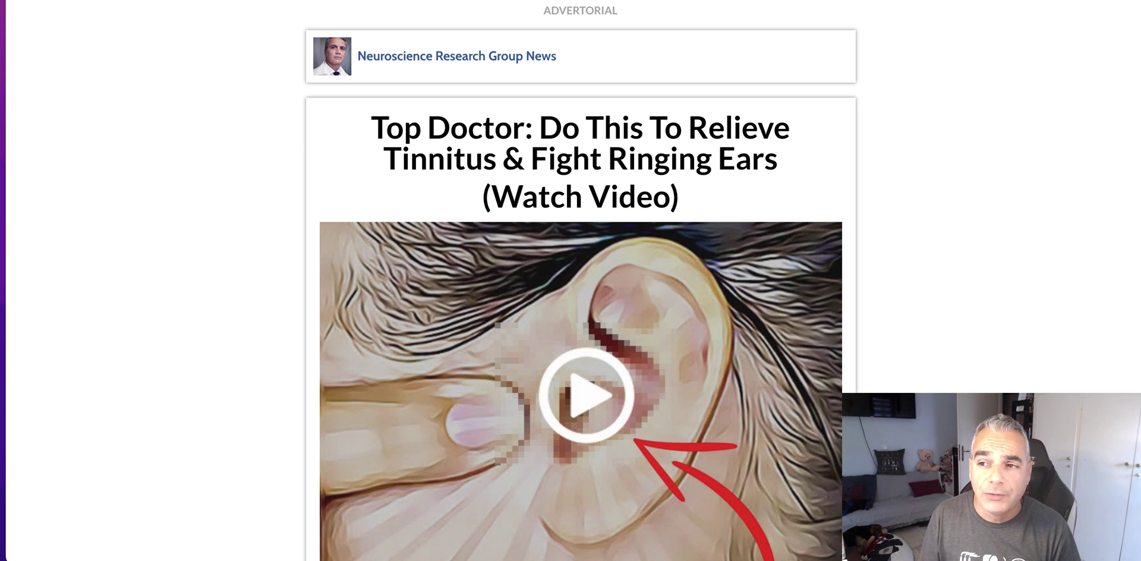
{"action": "key", "text": "super+t"}
- Go to expireddomains.net, log in to the member account, and open Domain Search
{"action": "type", "text": "ex"}
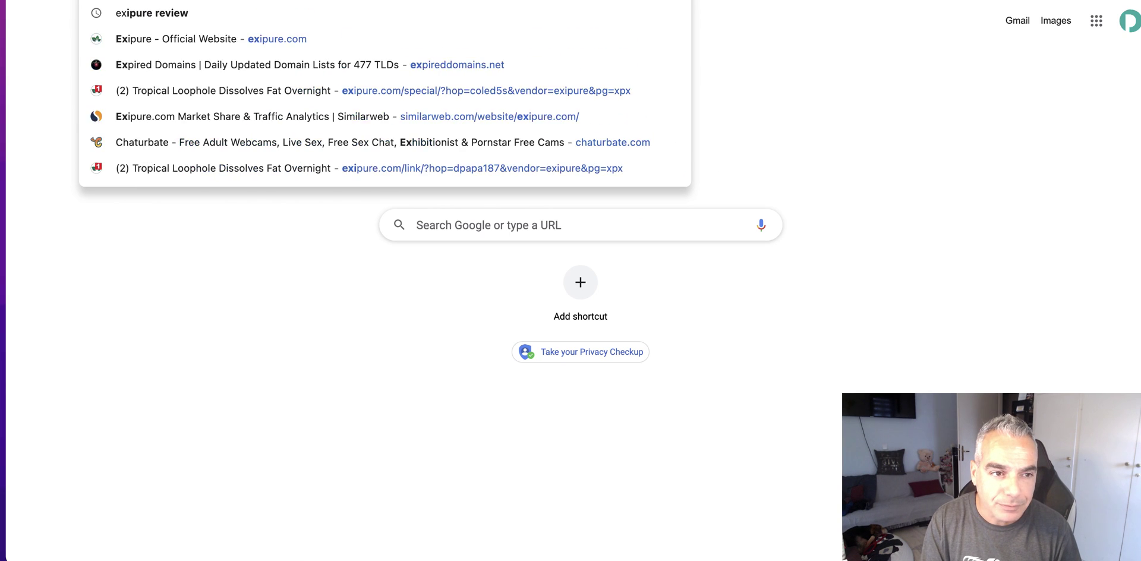
{"action": "type", "text": "pireddomains.net"}
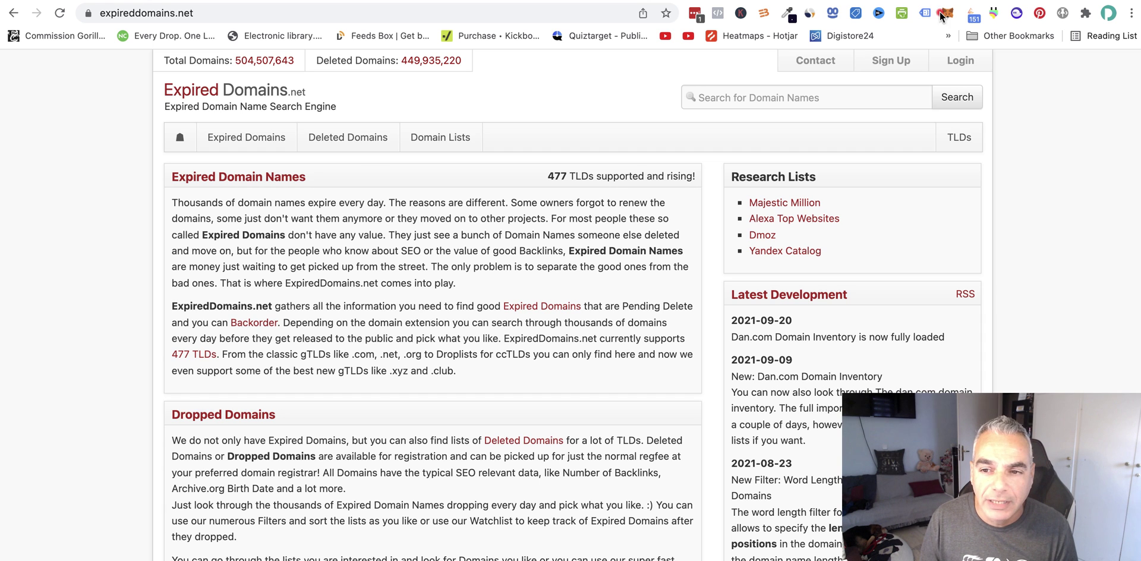
{"action": "left_click", "coordinate": [951, 60]}
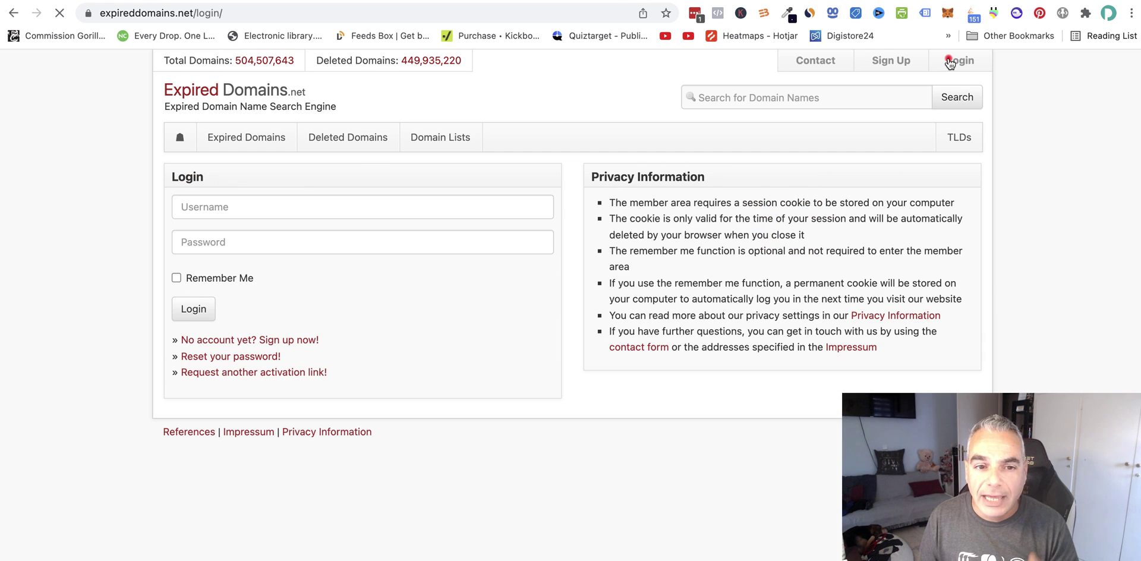
{"action": "left_click", "coordinate": [191, 309]}
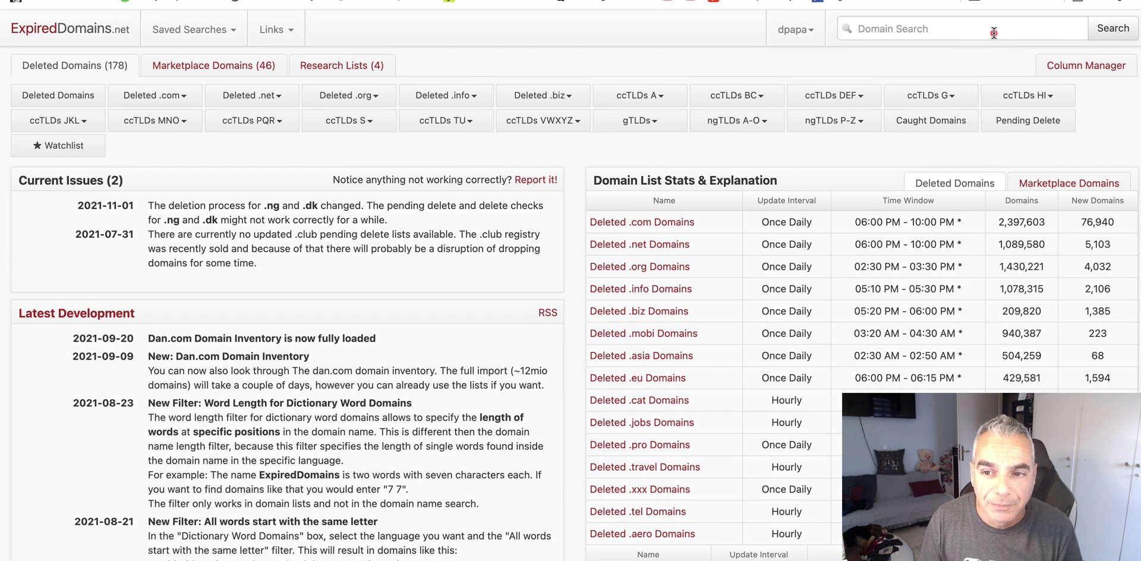
{"action": "left_click", "coordinate": [994, 33]}
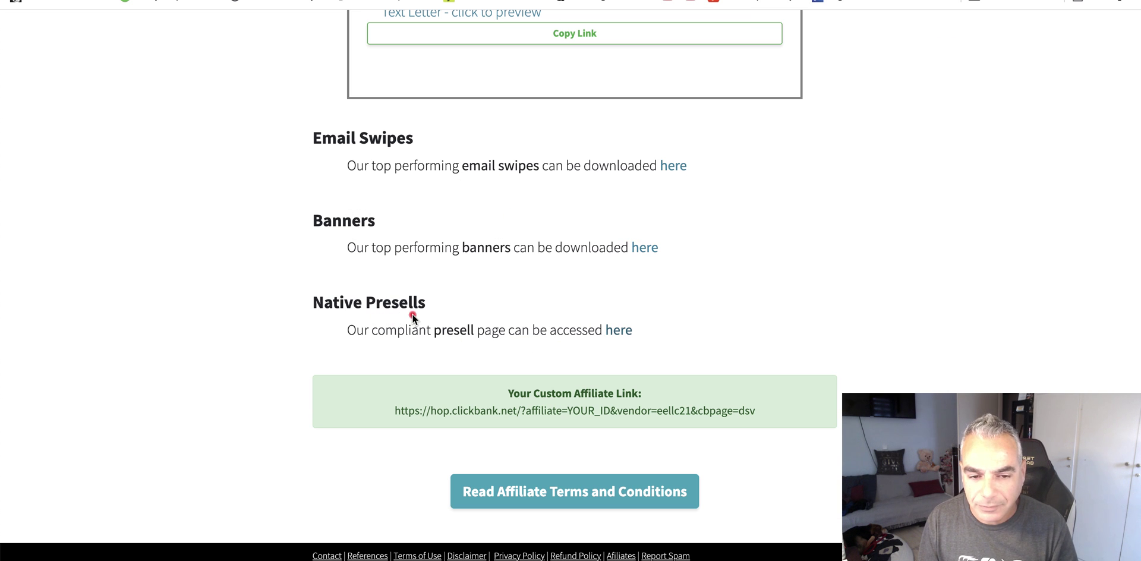
{"action": "scroll", "coordinate": [726, 181], "scroll_direction": "up", "scroll_amount": 15}
{"action": "scroll", "coordinate": [725, 181], "scroll_direction": "up", "scroll_amount": 10}
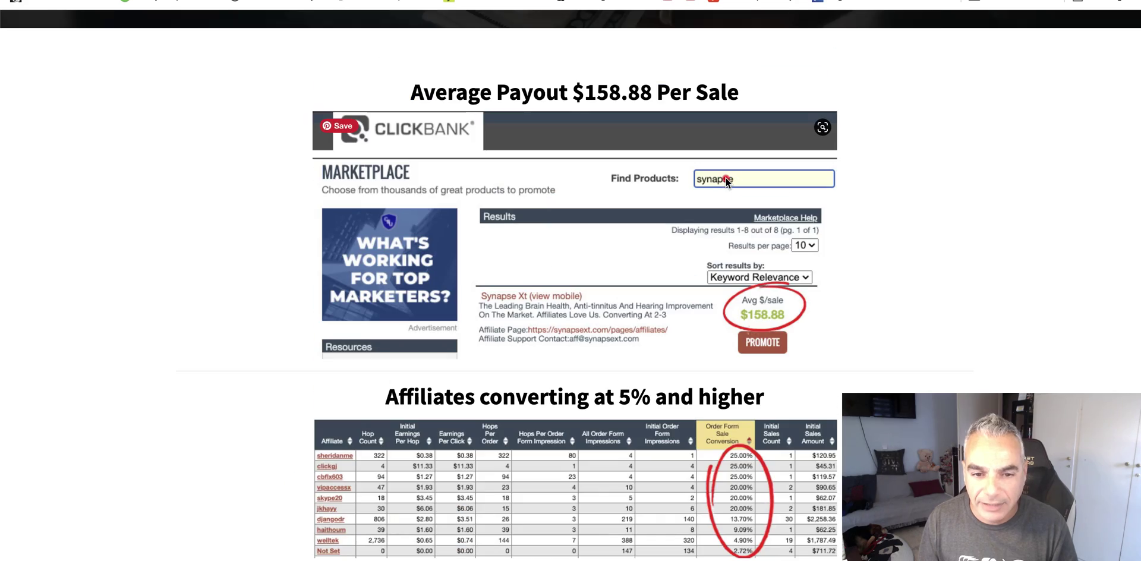
{"action": "scroll", "coordinate": [725, 182], "scroll_direction": "down", "scroll_amount": 10}
{"action": "scroll", "coordinate": [727, 181], "scroll_direction": "down", "scroll_amount": 15}
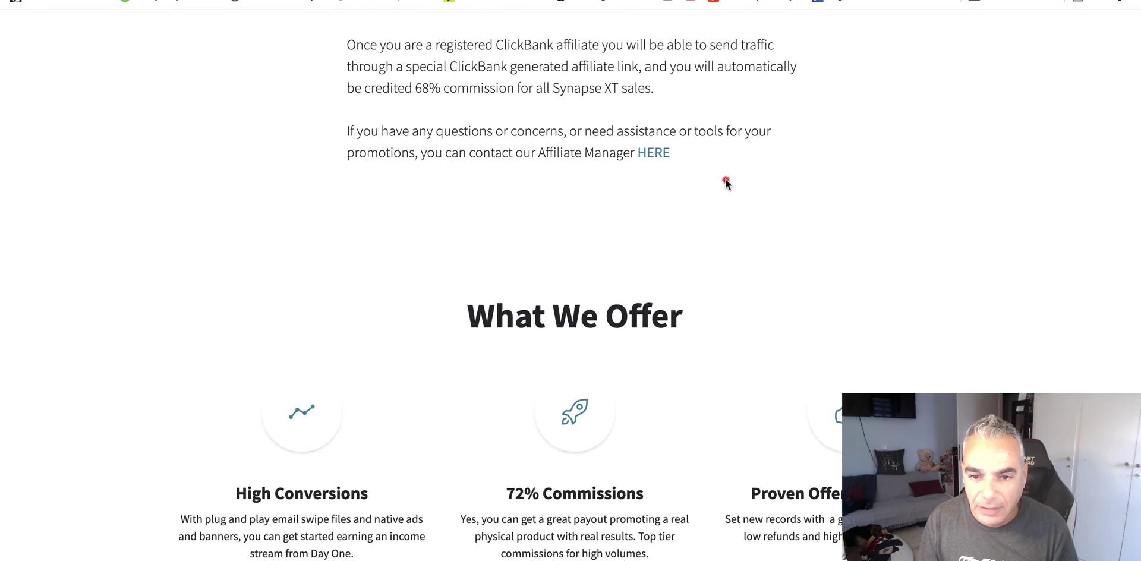
{"action": "scroll", "coordinate": [725, 181], "scroll_direction": "down", "scroll_amount": 10}
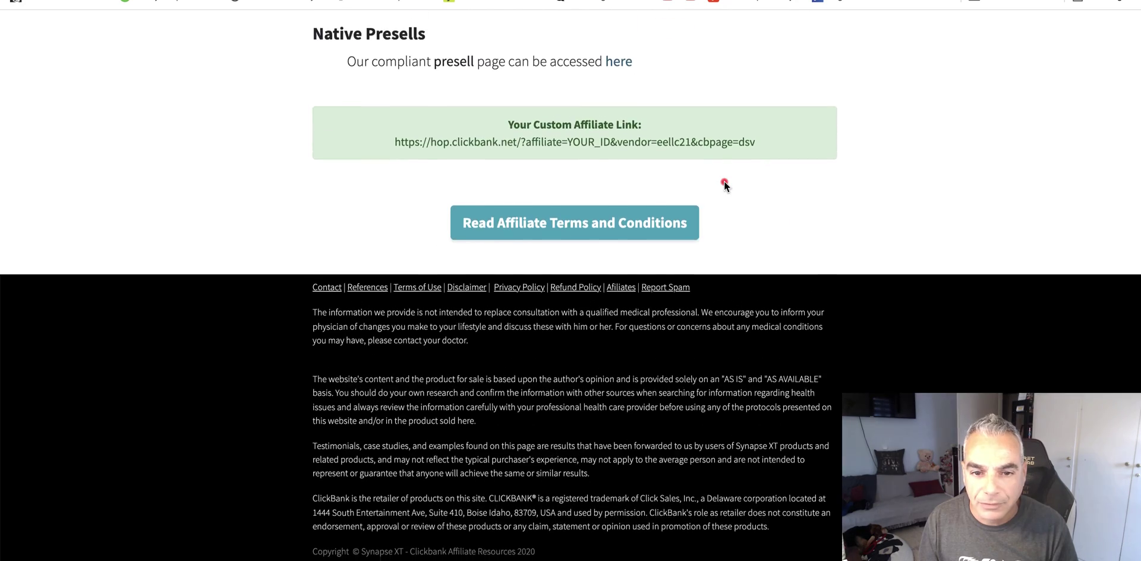
{"action": "scroll", "coordinate": [700, 168], "scroll_direction": "up", "scroll_amount": 20}
{"action": "scroll", "coordinate": [706, 168], "scroll_direction": "up", "scroll_amount": 2}
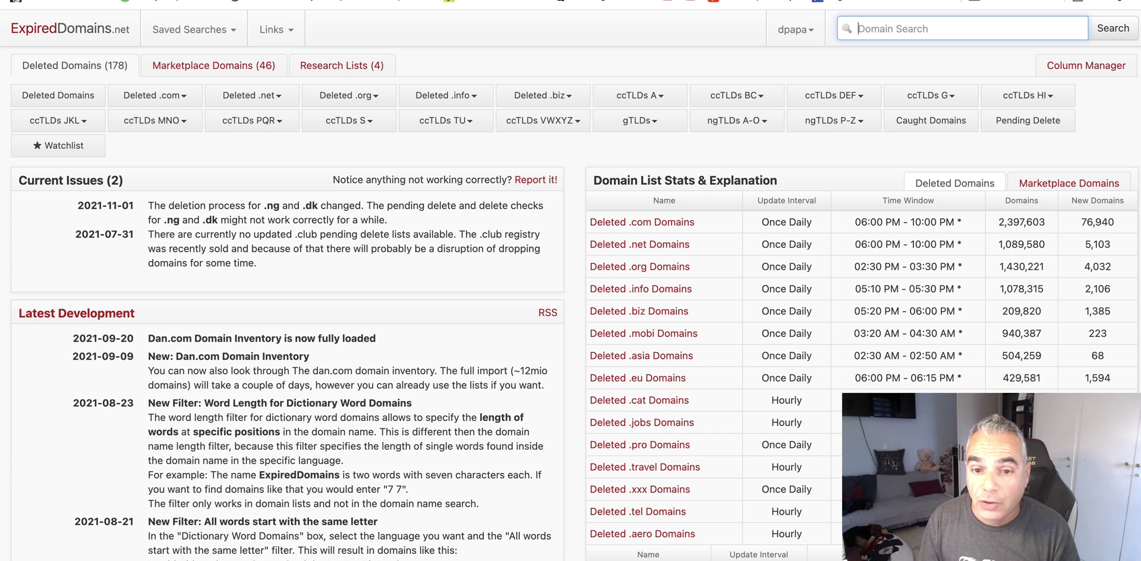
- Run the ExpiredDomains keyword search for 'tinnitus', fixing the misspelled keyword
{"action": "left_click", "coordinate": [911, 18]}
{"action": "type", "text": "tin"}
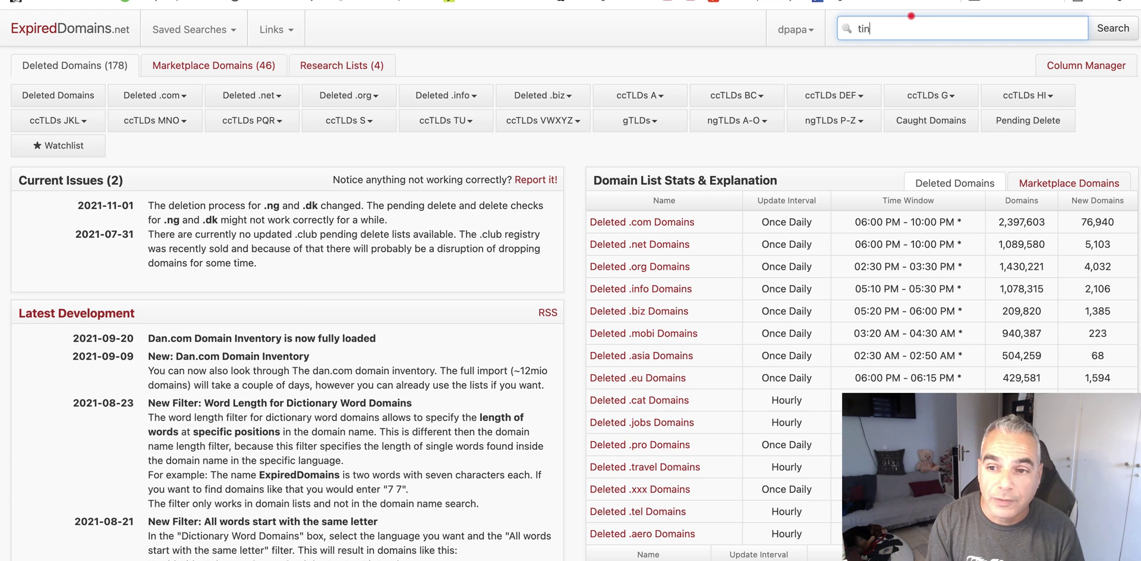
{"action": "key", "text": "Return"}
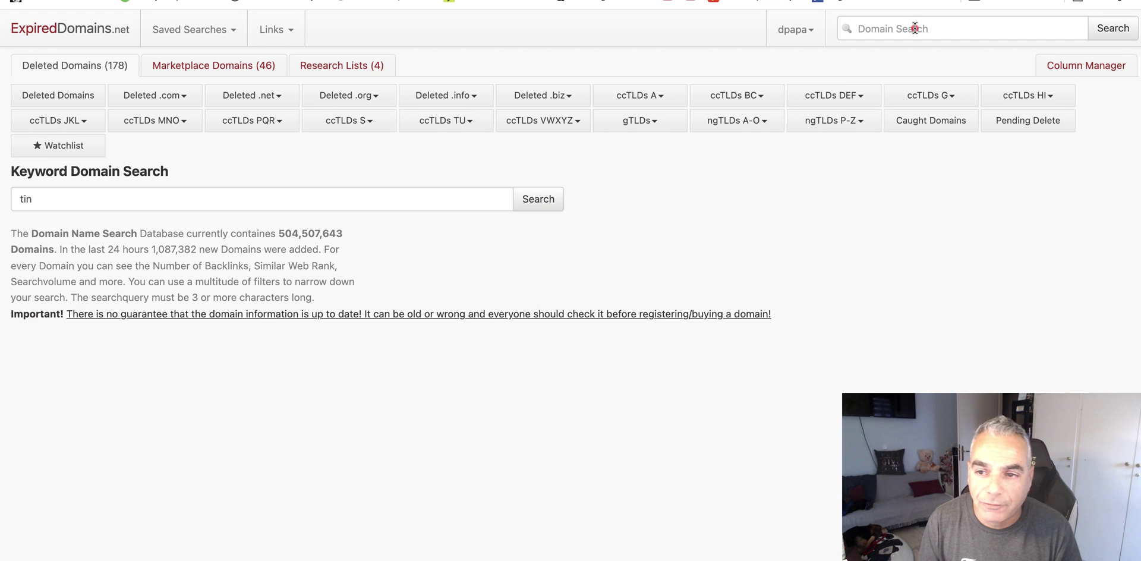
{"action": "type", "text": "tinnni"}
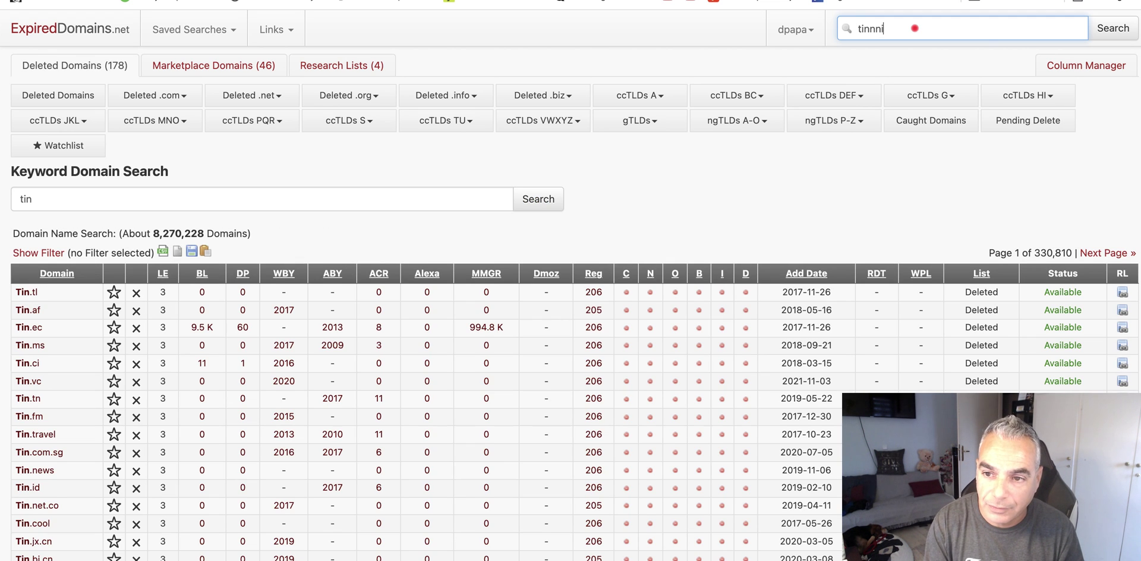
{"action": "key", "text": "BackSpace"}
{"action": "key", "text": "BackSpace"}
{"action": "type", "text": "nn"}
{"action": "key", "text": "BackSpace"}
{"action": "key", "text": "BackSpace"}
{"action": "type", "text": "nitus"}
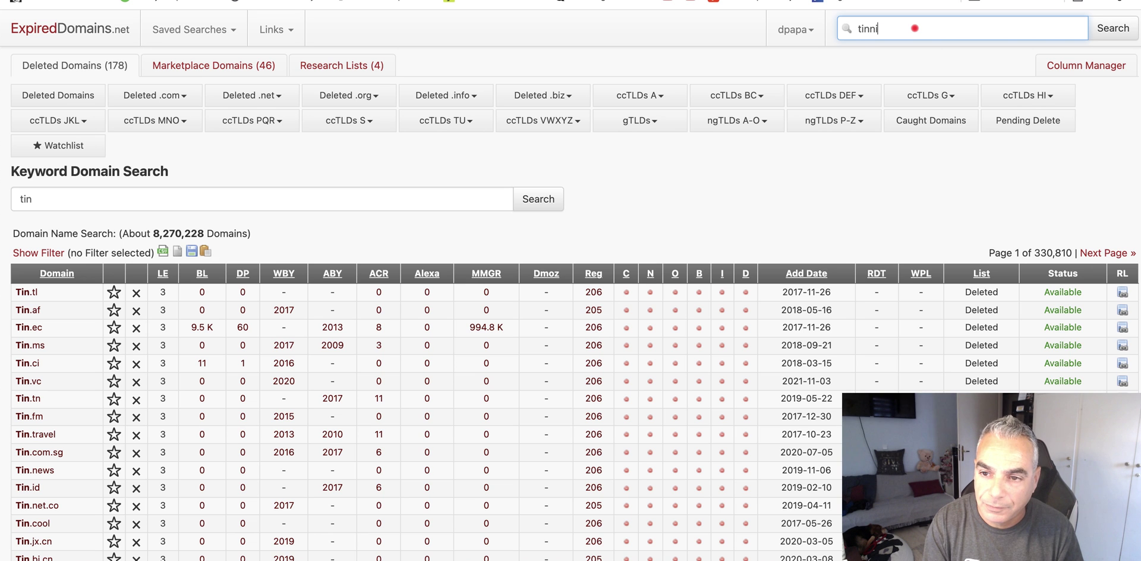
{"action": "key", "text": "Return"}
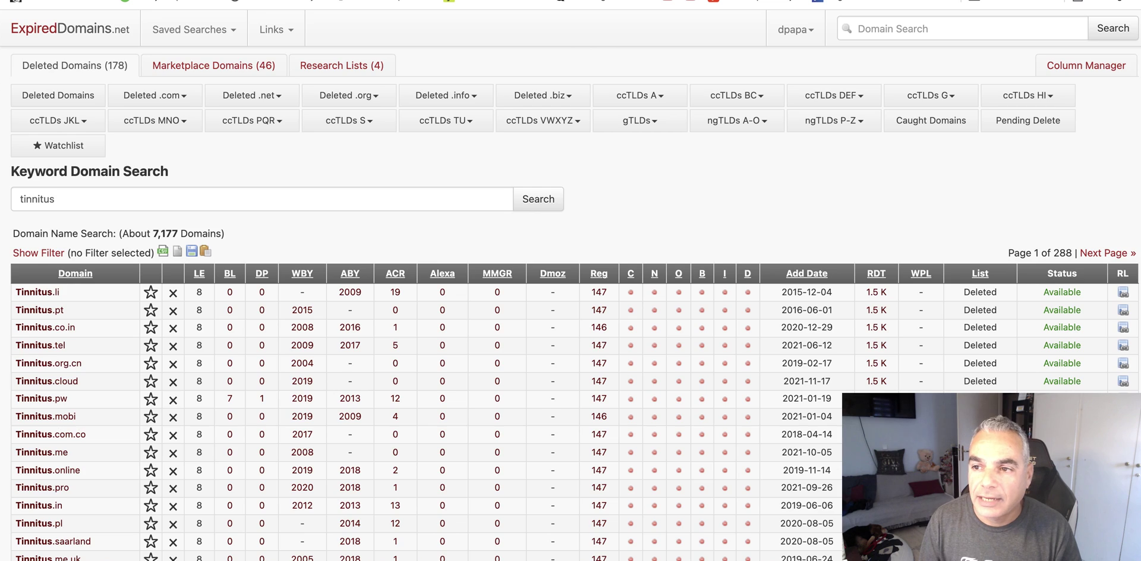
- Google 'tinnitus' in a new tab, then return to the domain results
{"action": "key", "text": "super+t"}
{"action": "type", "text": "tinni"}
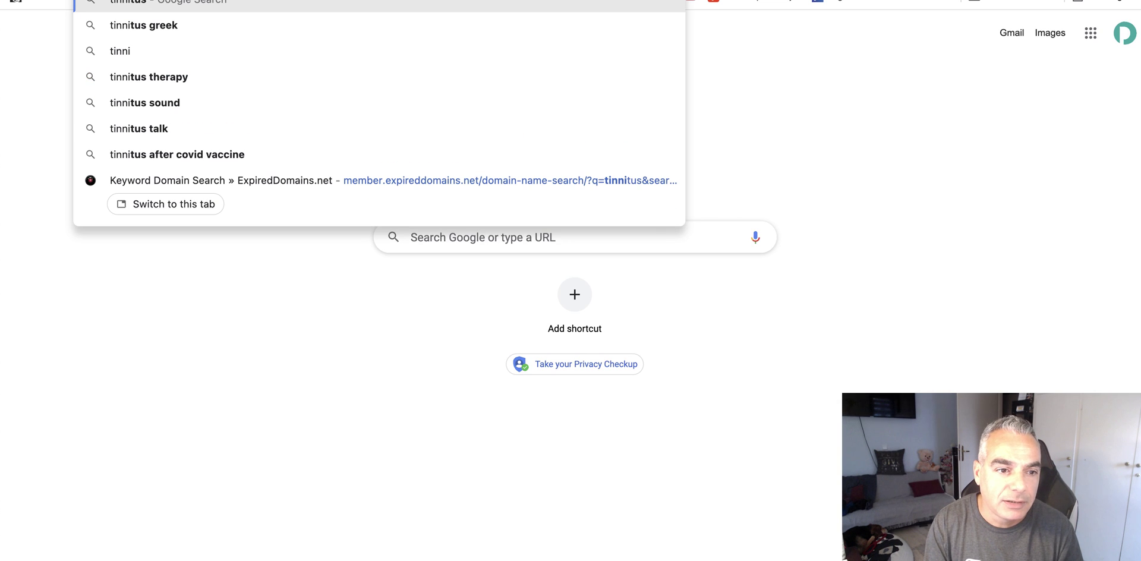
{"action": "key", "text": "Return"}
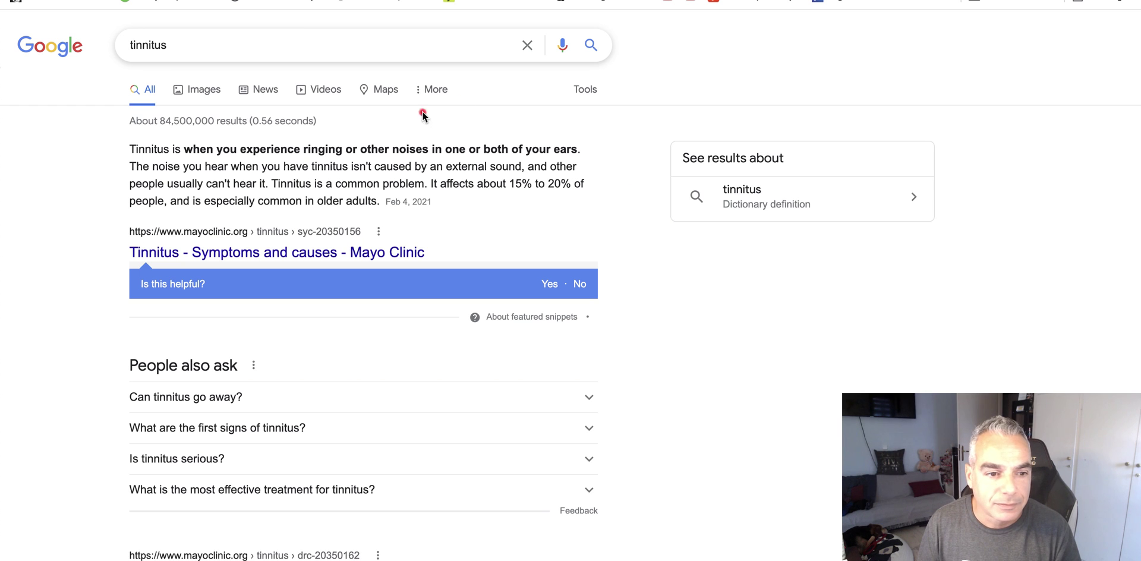
{"action": "left_click_drag", "start_coordinate": [131, 148], "coordinate": [169, 150]}
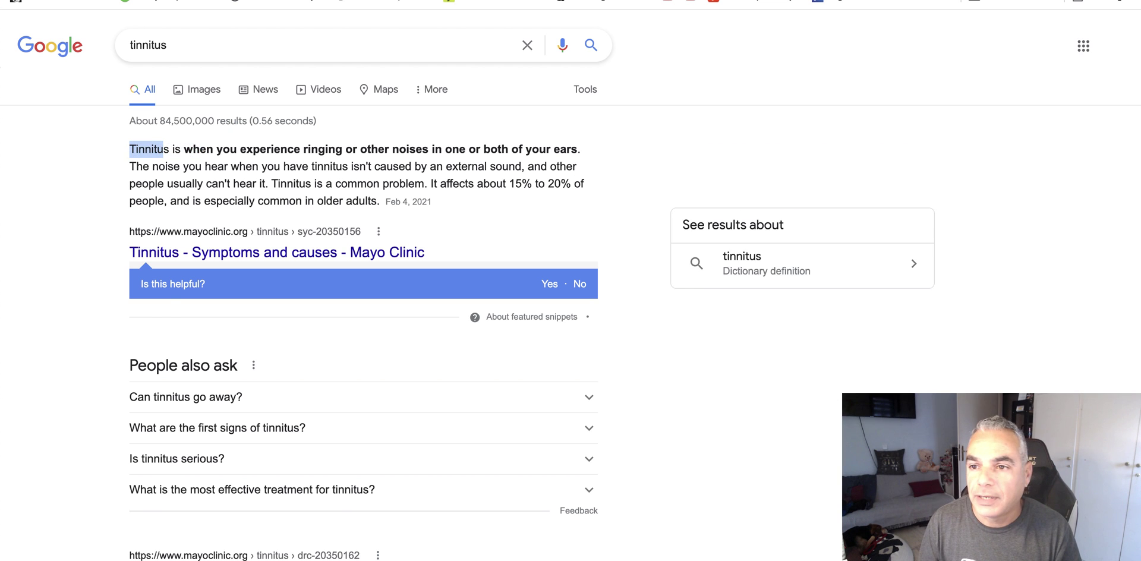
{"action": "key", "text": "ctrl+Tab"}
{"action": "scroll", "coordinate": [250, 232], "scroll_direction": "down", "scroll_amount": 3}
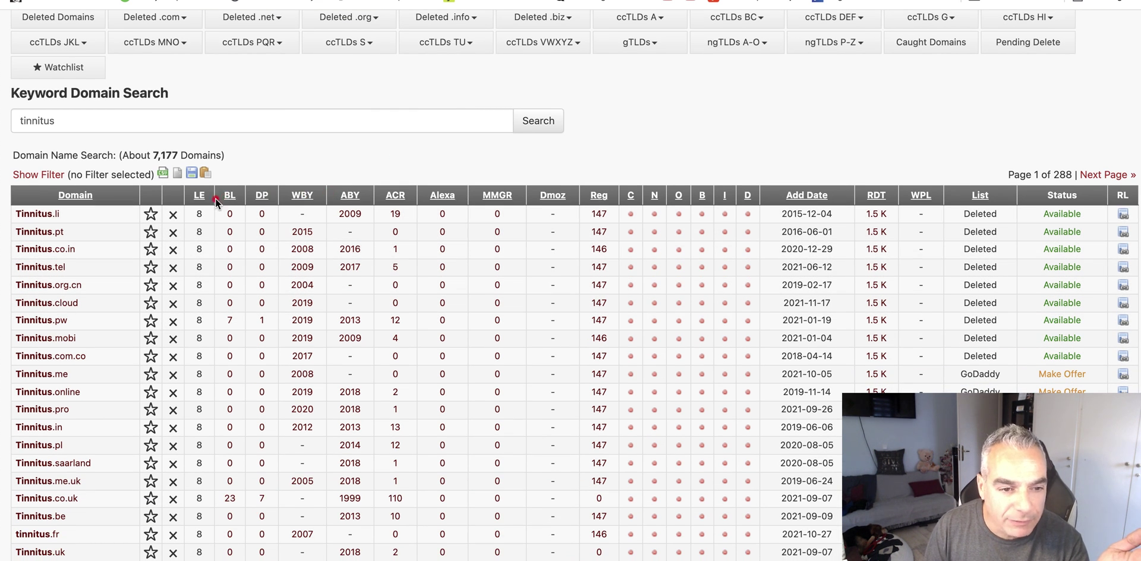
- Sort by BL descending, then open and close the top domain's registrar popup
{"action": "left_click", "coordinate": [231, 197]}
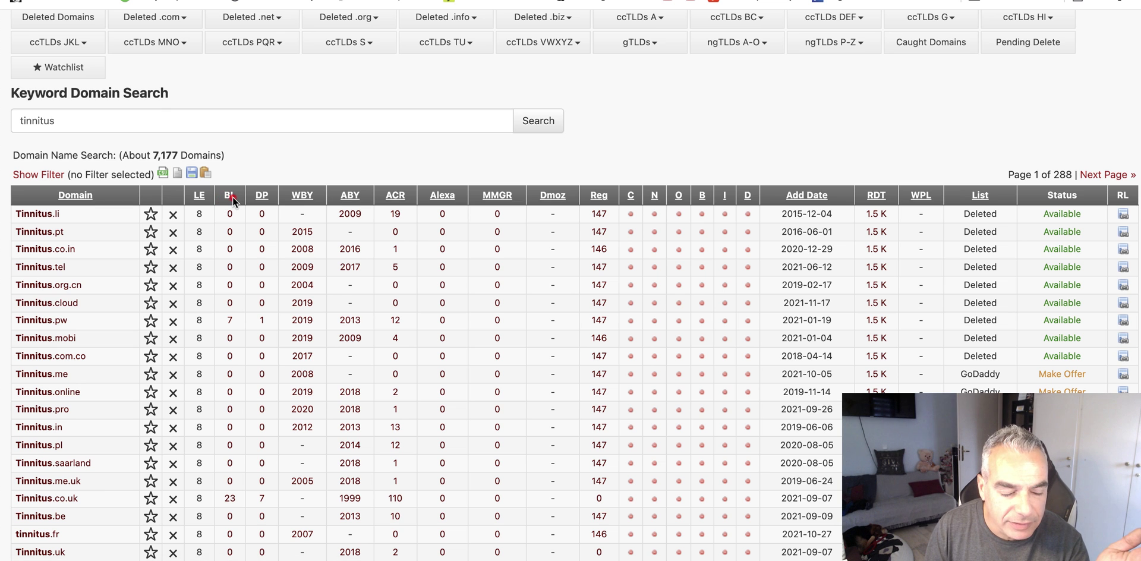
{"action": "scroll", "coordinate": [314, 80], "scroll_direction": "up", "scroll_amount": 1}
{"action": "scroll", "coordinate": [309, 88], "scroll_direction": "up", "scroll_amount": 1}
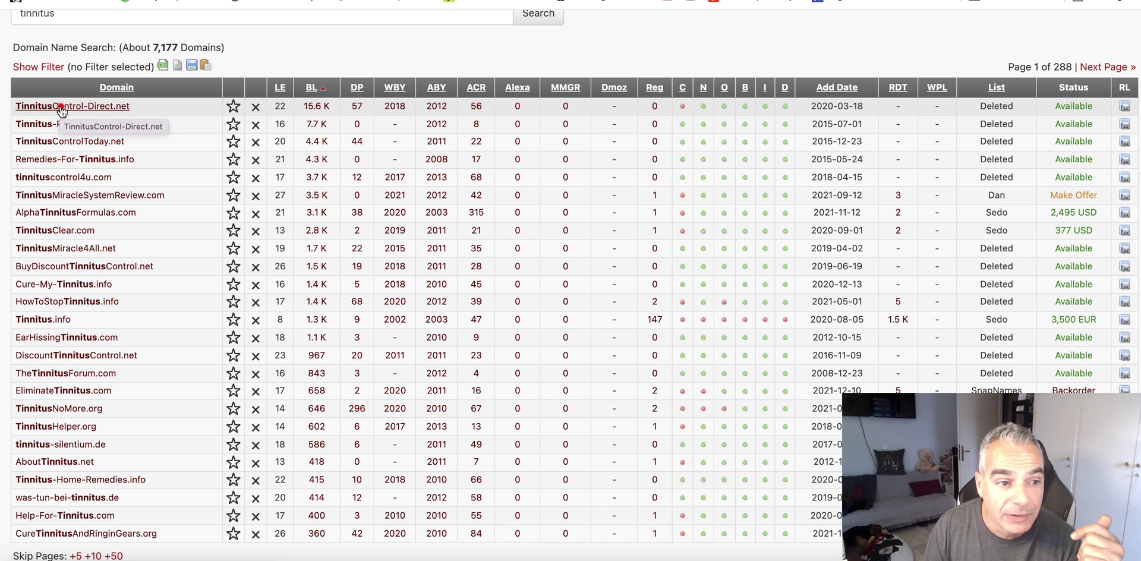
{"action": "left_click", "coordinate": [62, 107]}
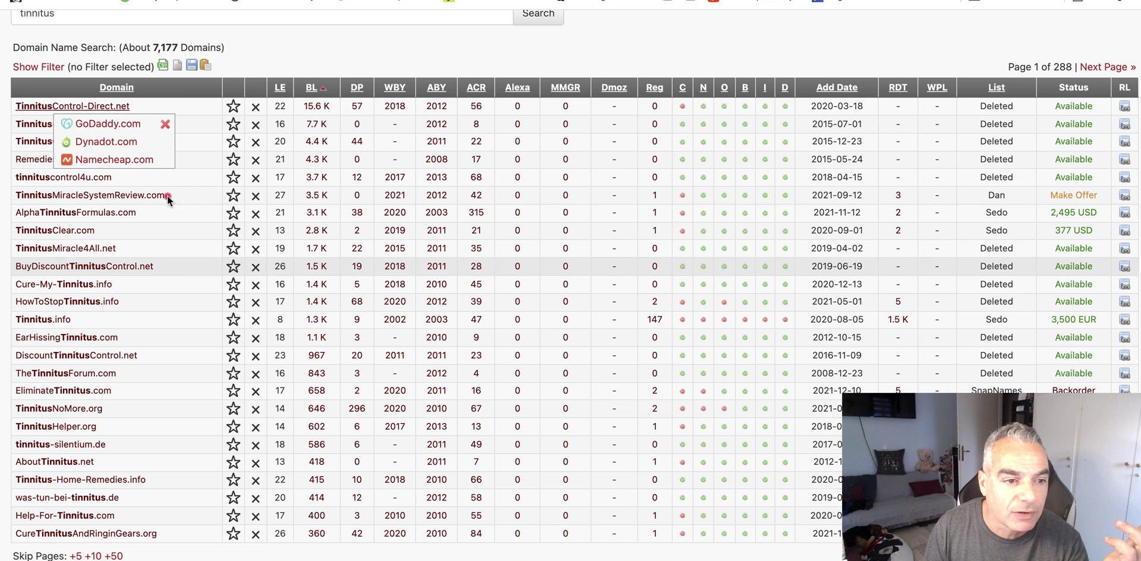
{"action": "left_click", "coordinate": [165, 124]}
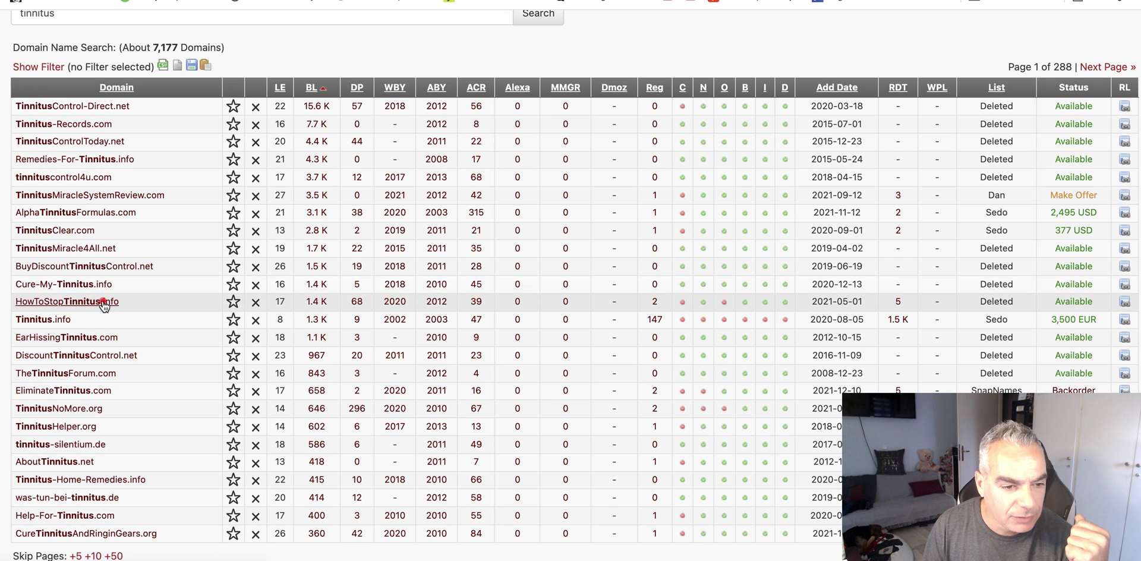
- Choose Namecheap.com in HowToStopTinnitus.info's registrar popup to check availability
{"action": "mouse_move", "coordinate": [104, 306]}
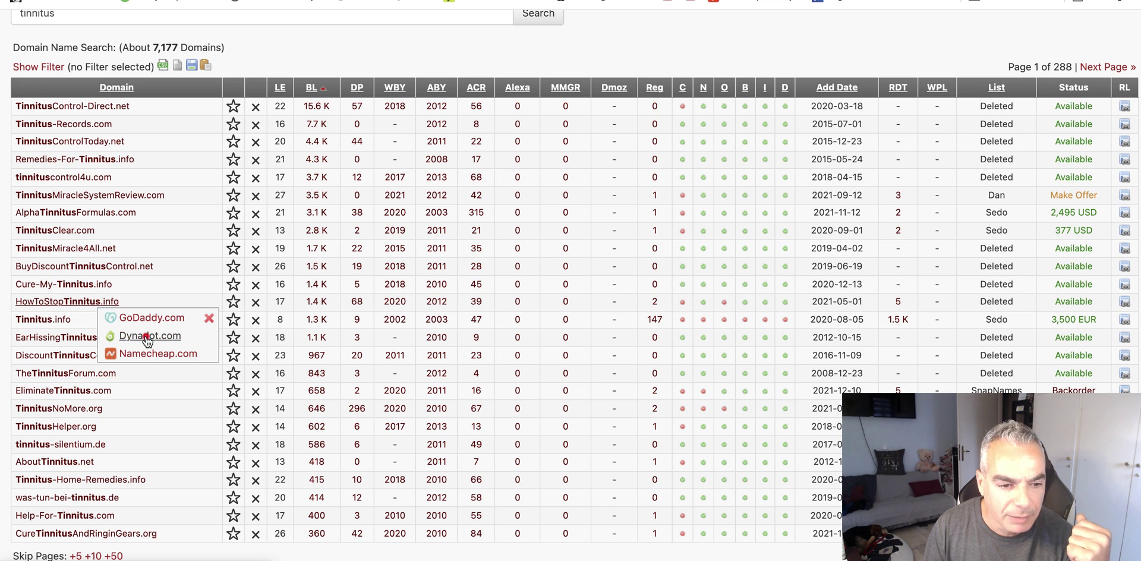
{"action": "left_click", "coordinate": [157, 355]}
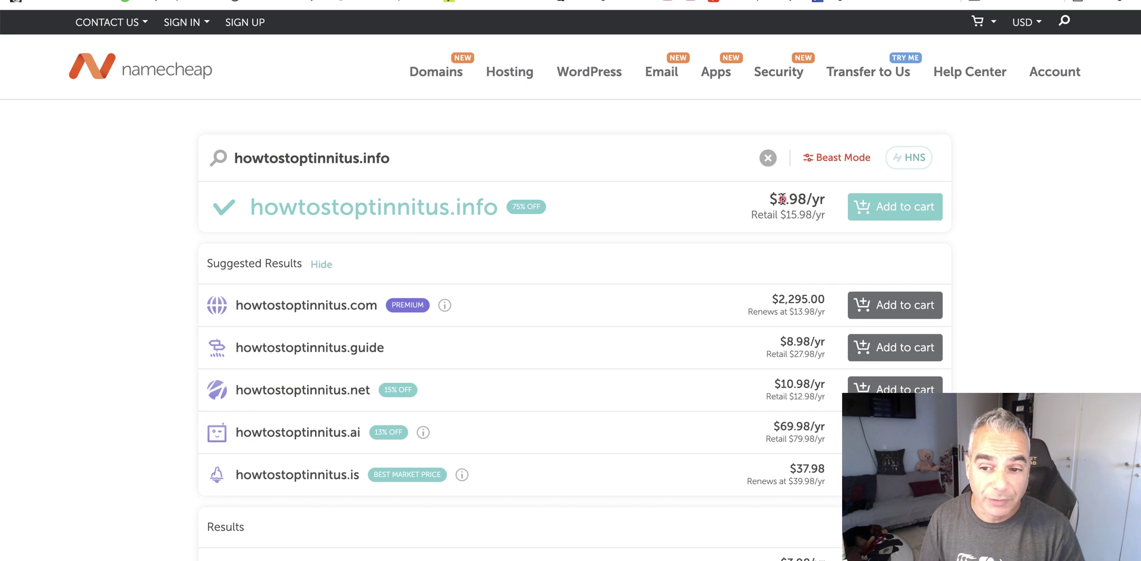
- Add howtostoptinnitus.info to the Namecheap cart at $3.98 for one year
{"action": "left_click", "coordinate": [884, 209]}
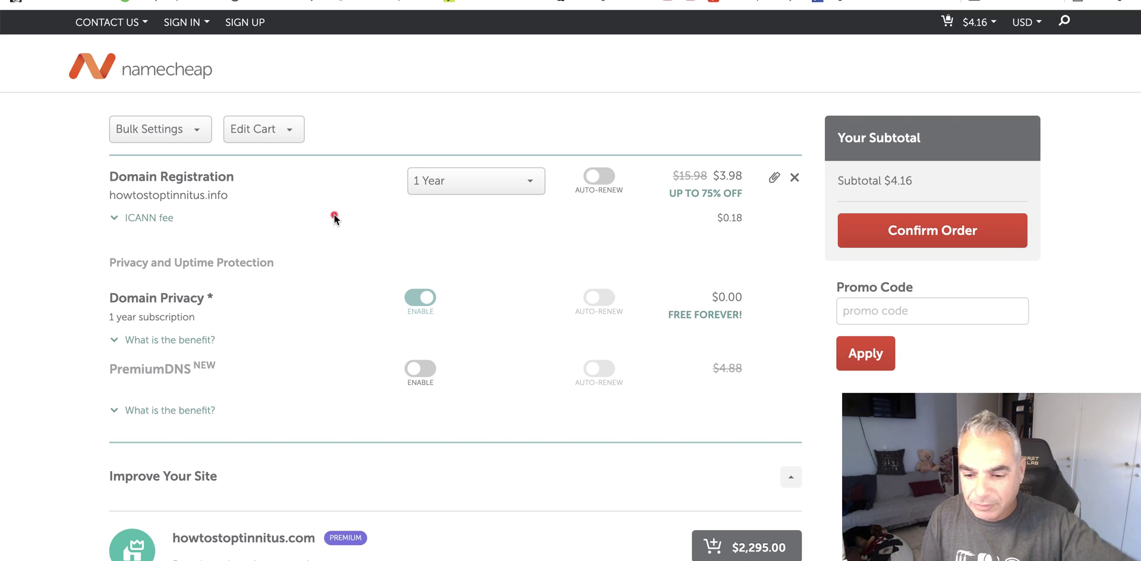
- Review the cart and domain suggestions, then confirm the howtostoptinnitus.info order
{"action": "scroll", "coordinate": [542, 358], "scroll_direction": "down", "scroll_amount": 2}
{"action": "scroll", "coordinate": [542, 358], "scroll_direction": "down", "scroll_amount": 3}
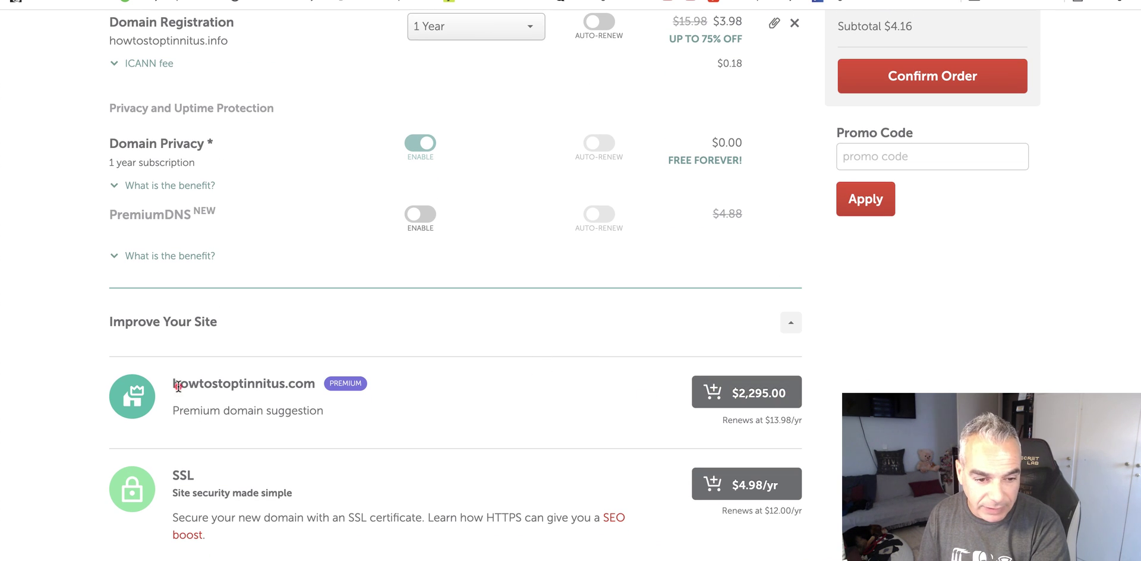
{"action": "left_click_drag", "start_coordinate": [174, 385], "coordinate": [317, 385]}
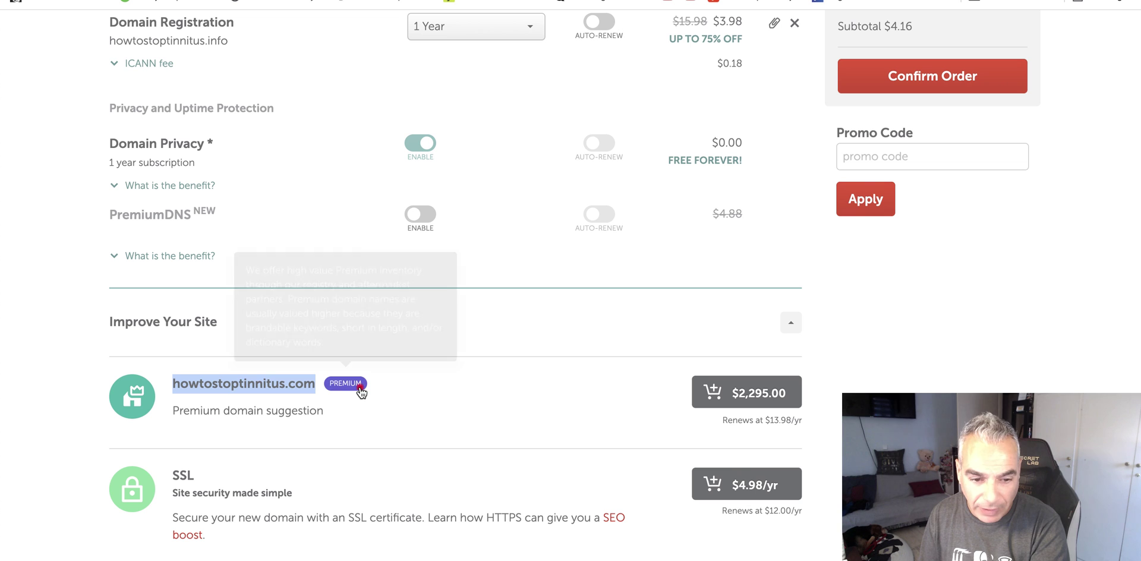
{"action": "scroll", "coordinate": [782, 400], "scroll_direction": "up", "scroll_amount": 3}
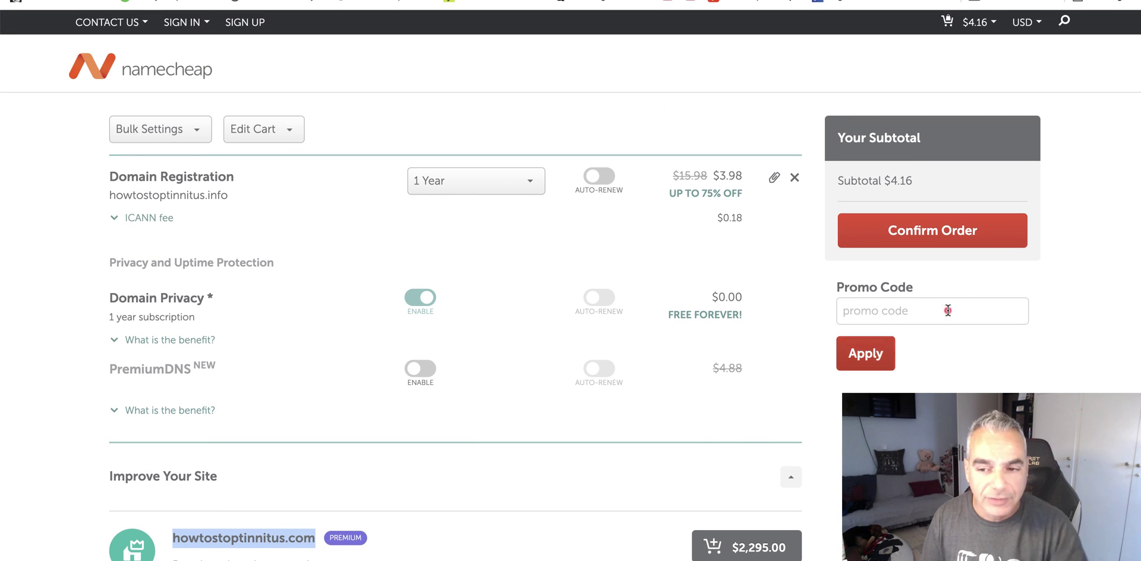
{"action": "left_click", "coordinate": [980, 229]}
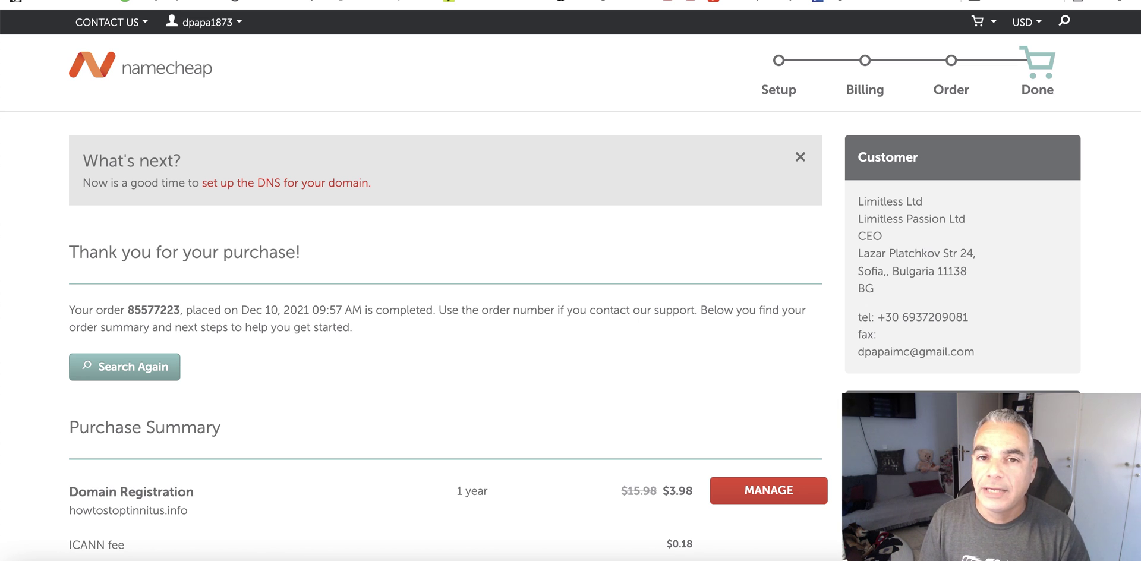
- Load app.groove.cm in a new tab to reach the GrooveFunnels dashboard overview
{"action": "key", "text": "super+t"}
{"action": "type", "text": "app"}
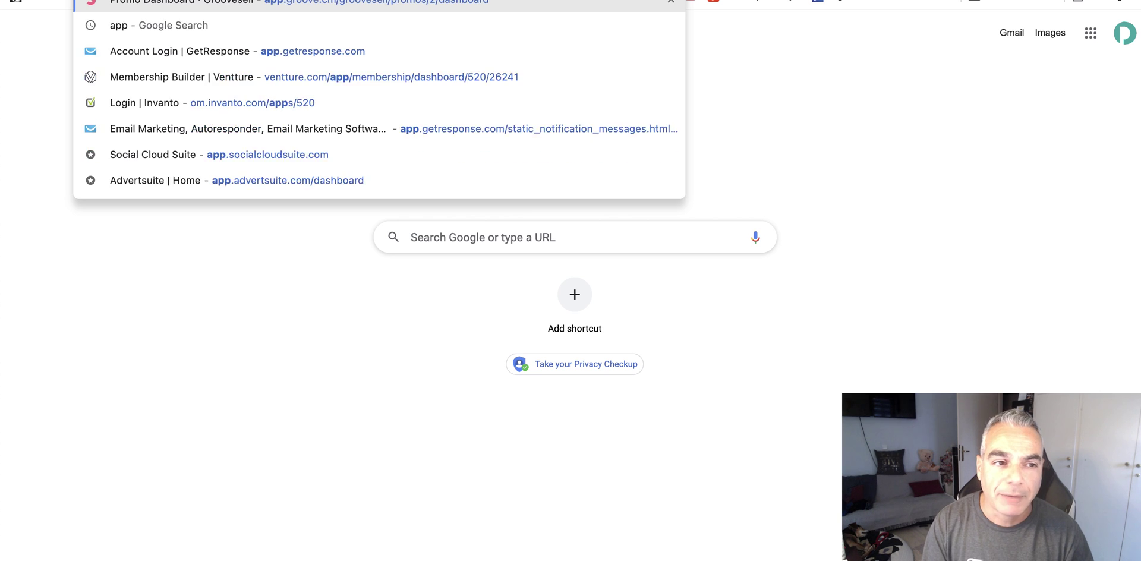
{"action": "key", "text": "Escape"}
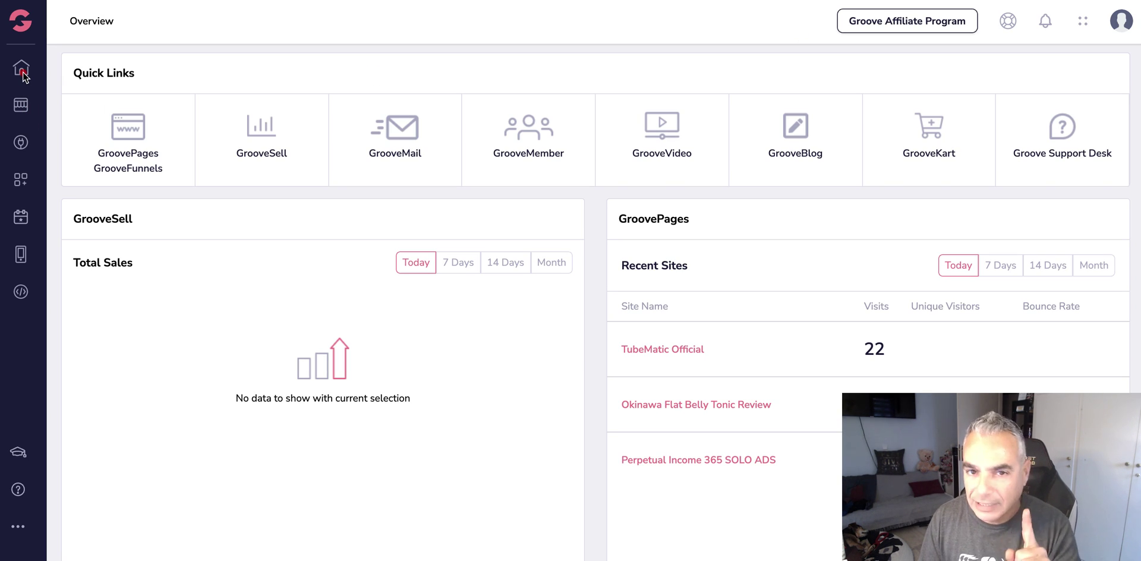
- In GroovePages, clone 'Backpain - clone - clone' and open the resulting 'Backpain - clone - clone - clone' site
{"action": "left_click", "coordinate": [30, 75]}
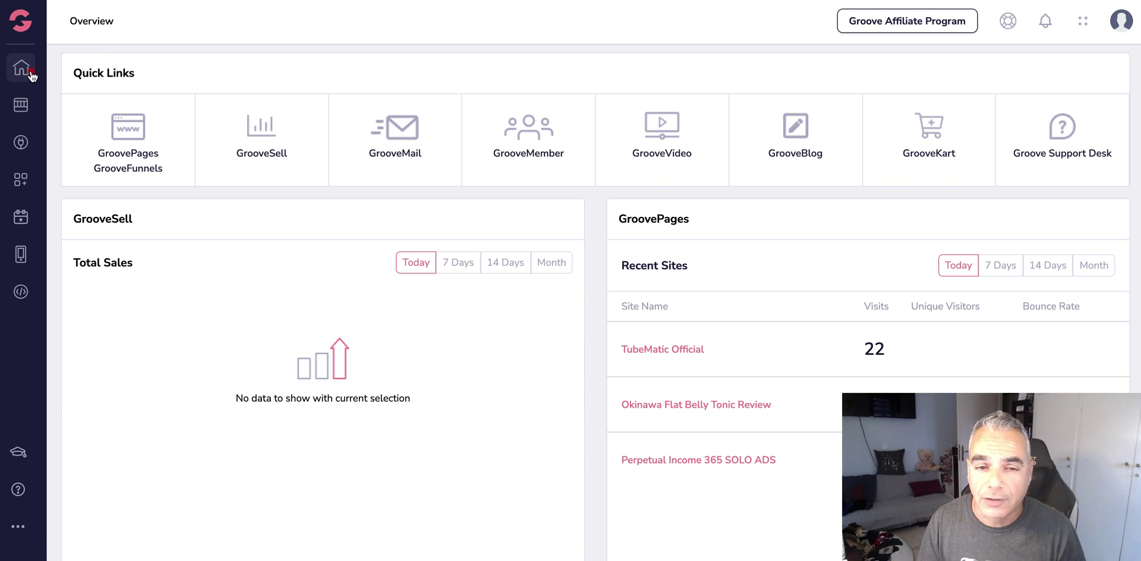
{"action": "left_click", "coordinate": [131, 133]}
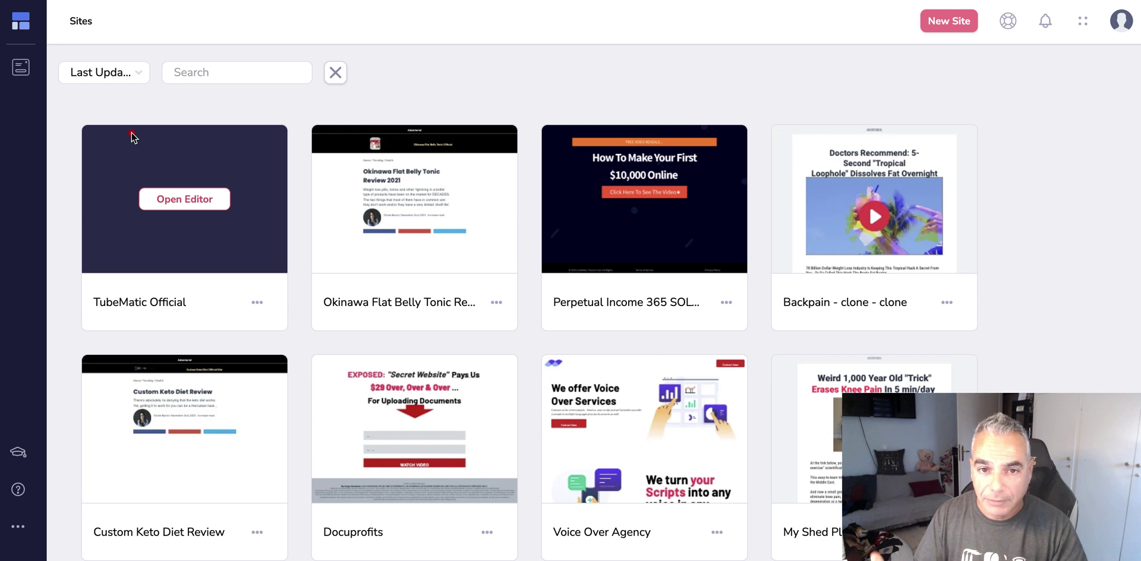
{"action": "mouse_move", "coordinate": [897, 233]}
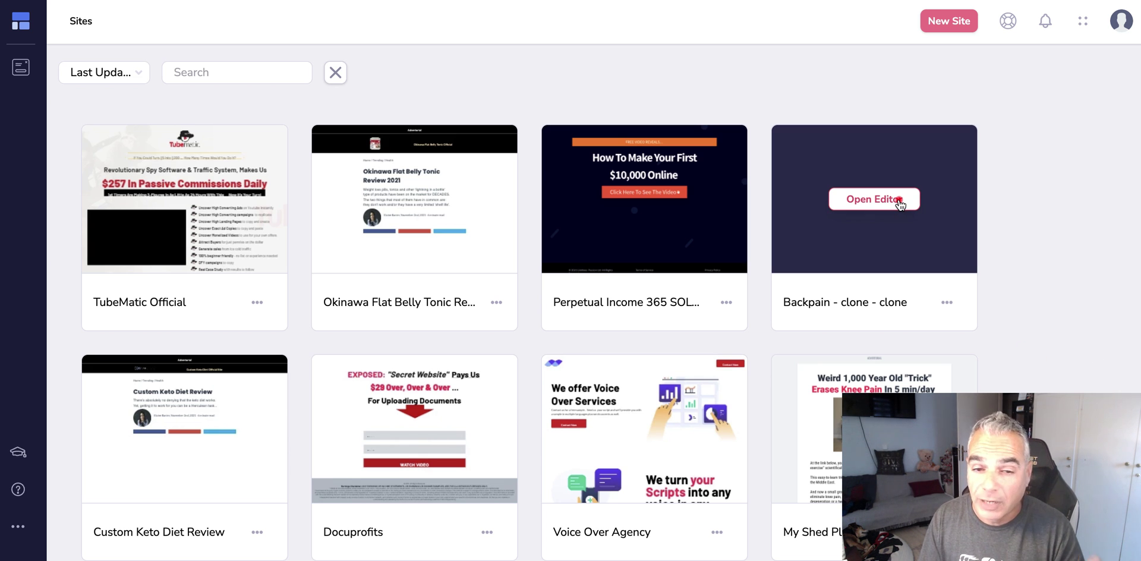
{"action": "left_click", "coordinate": [900, 203]}
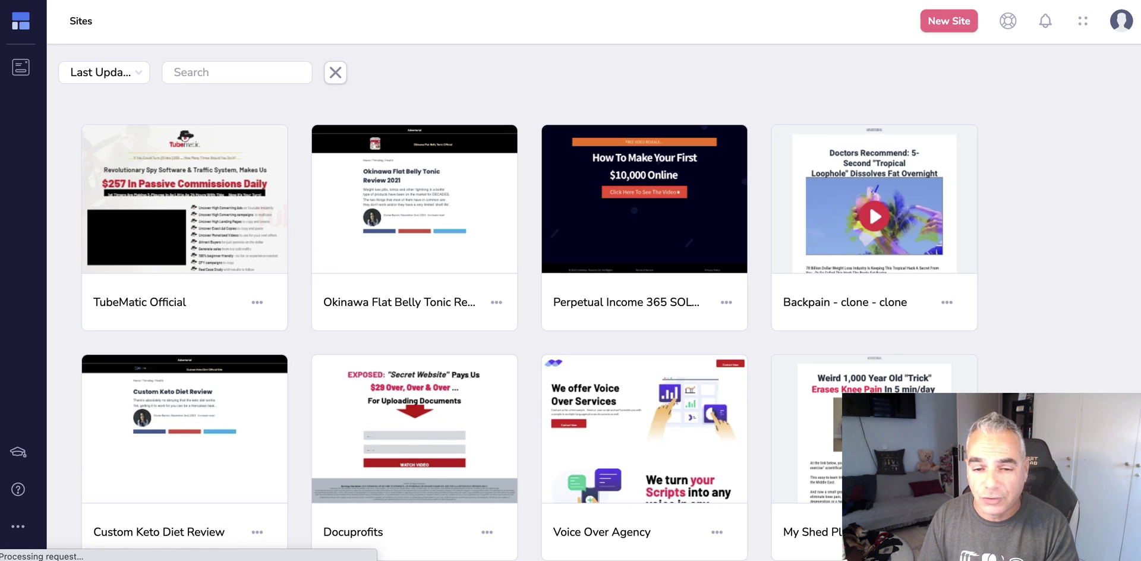
{"action": "left_click", "coordinate": [948, 304]}
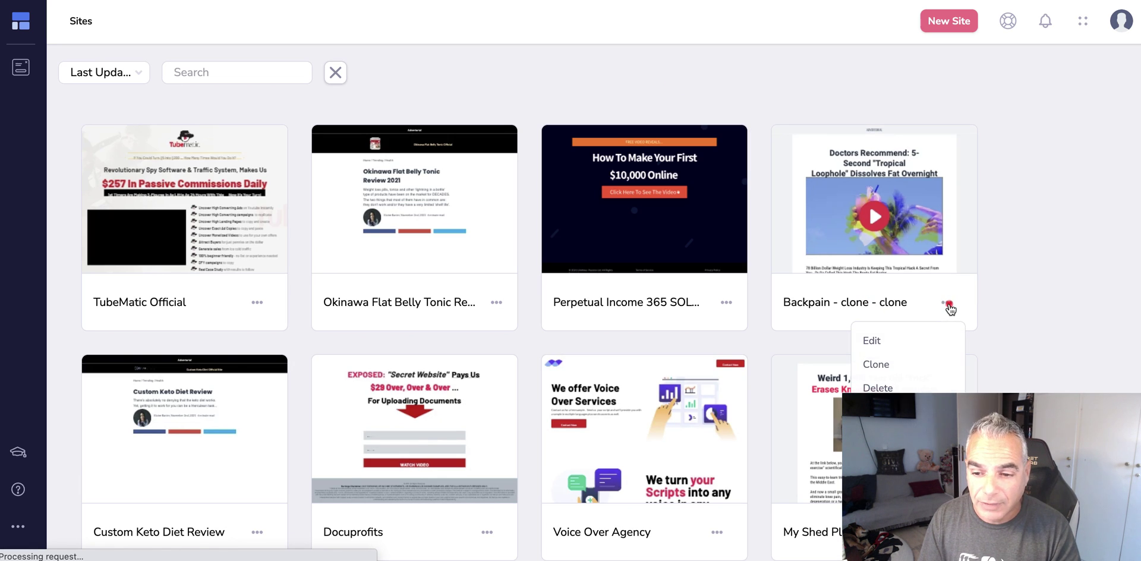
{"action": "left_click", "coordinate": [882, 369]}
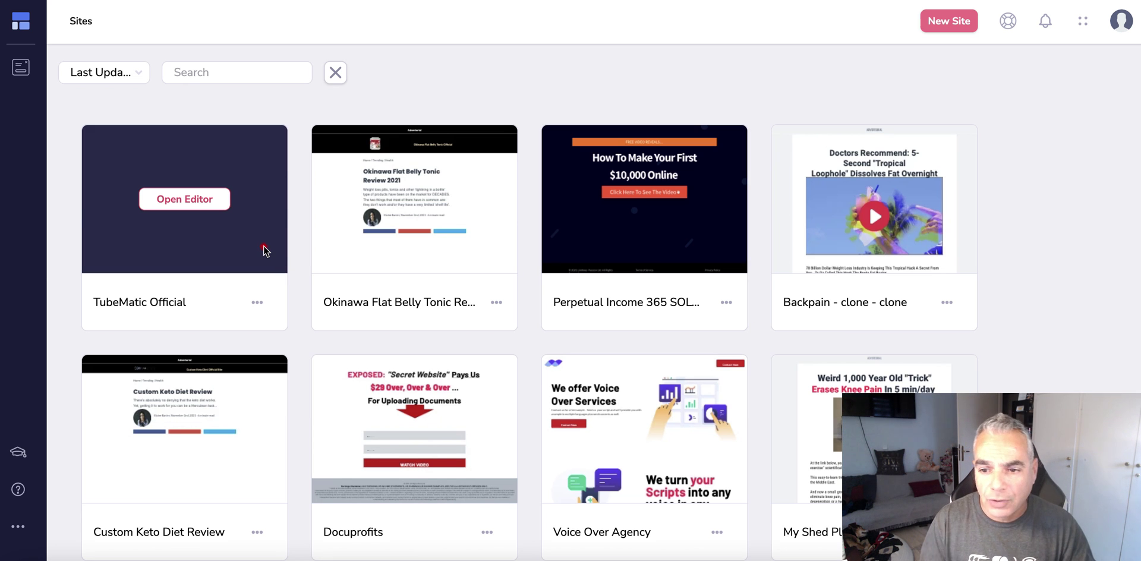
{"action": "left_click", "coordinate": [840, 233]}
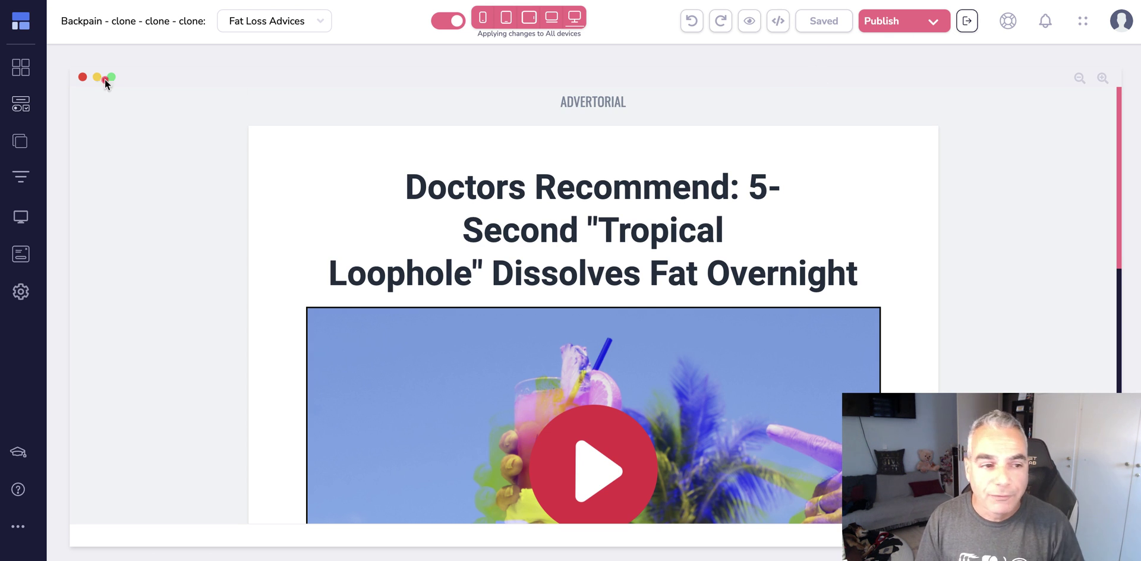
- In the Pages panel, rename the 'Fat Loss Advices' page to 'Tinnitus'
{"action": "left_click", "coordinate": [25, 145]}
{"action": "left_click", "coordinate": [222, 101]}
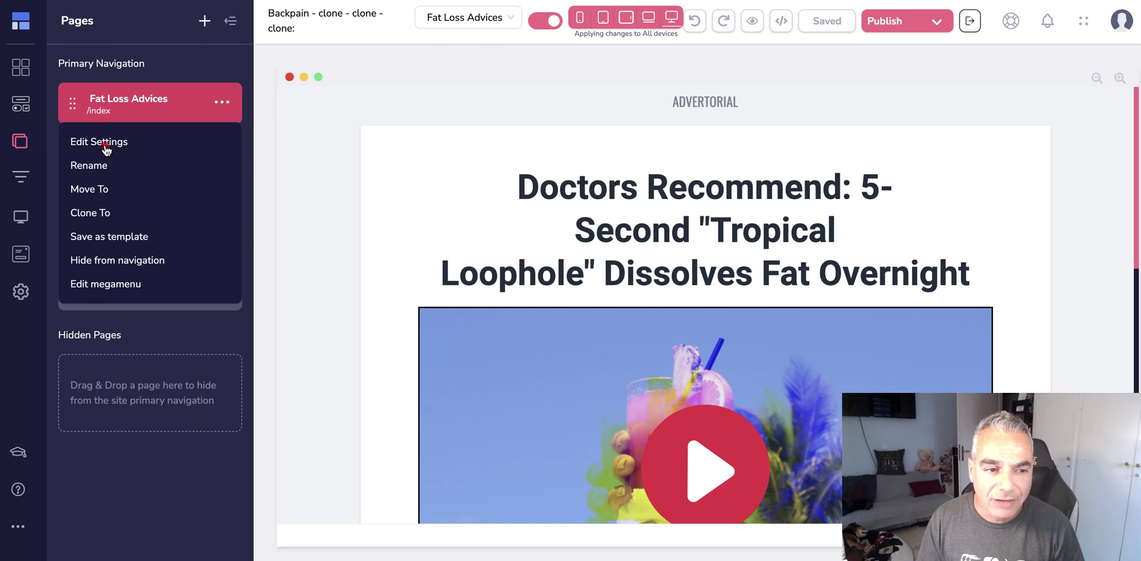
{"action": "left_click", "coordinate": [95, 165]}
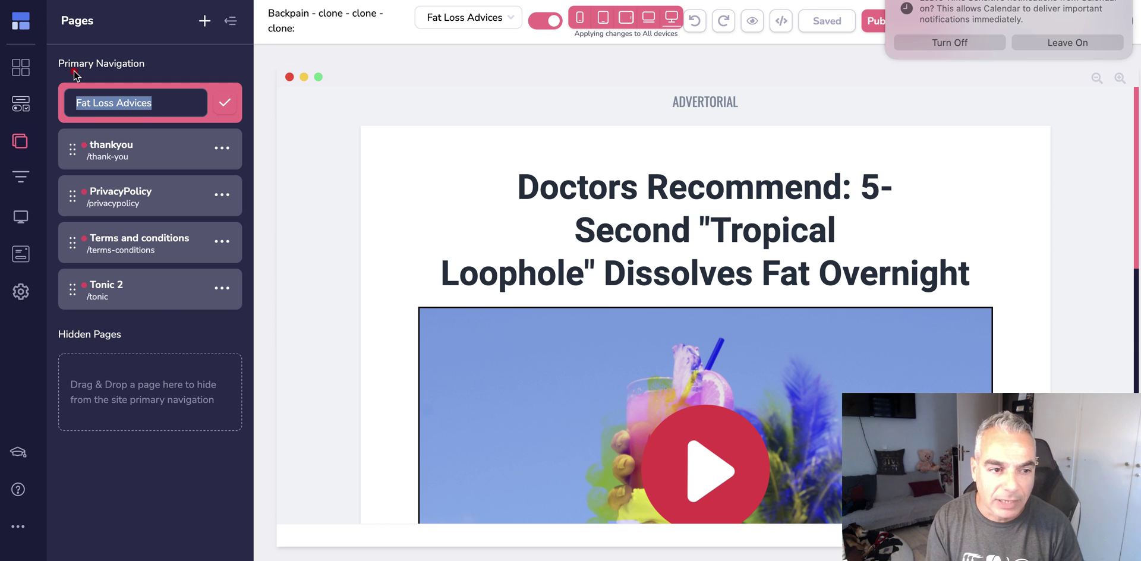
{"action": "type", "text": "Ti"}
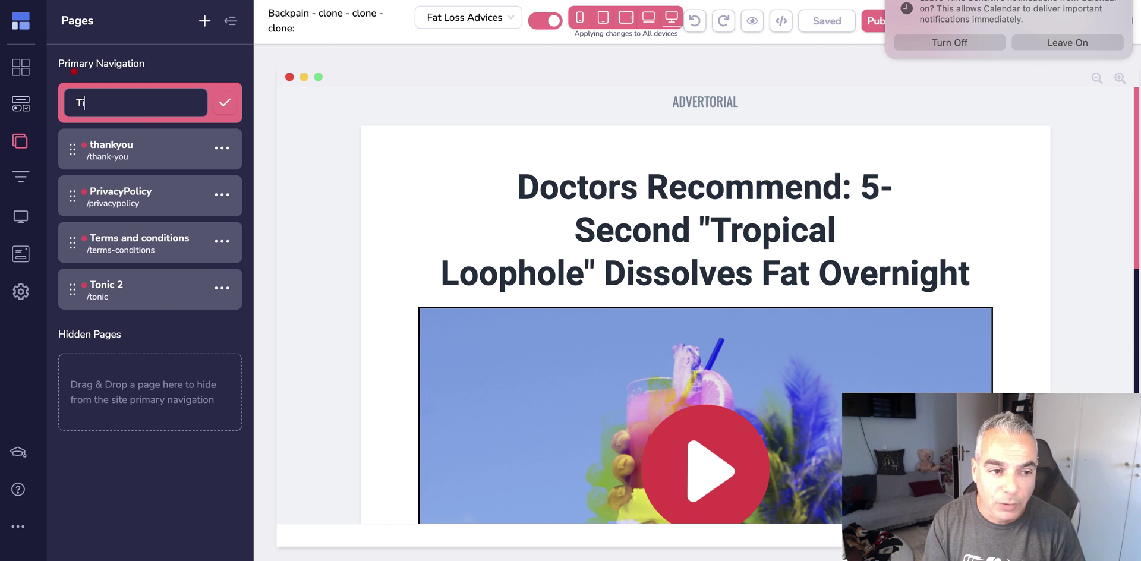
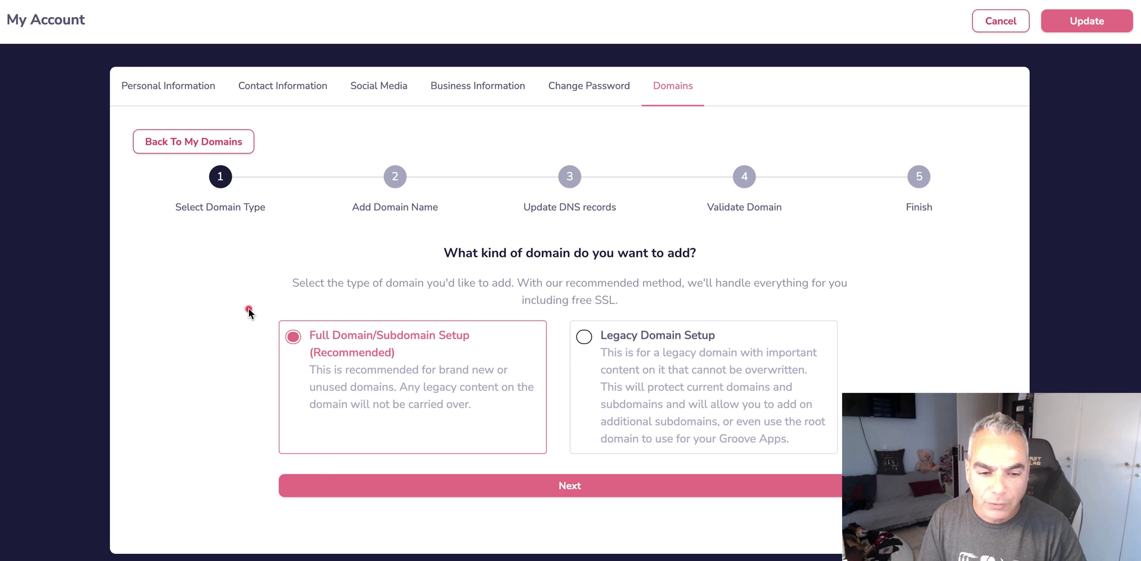
- Continue with Full Domain/Subdomain Setup, paste howtostoptinnitus.info as the domain and submit it
{"action": "left_click", "coordinate": [589, 491]}
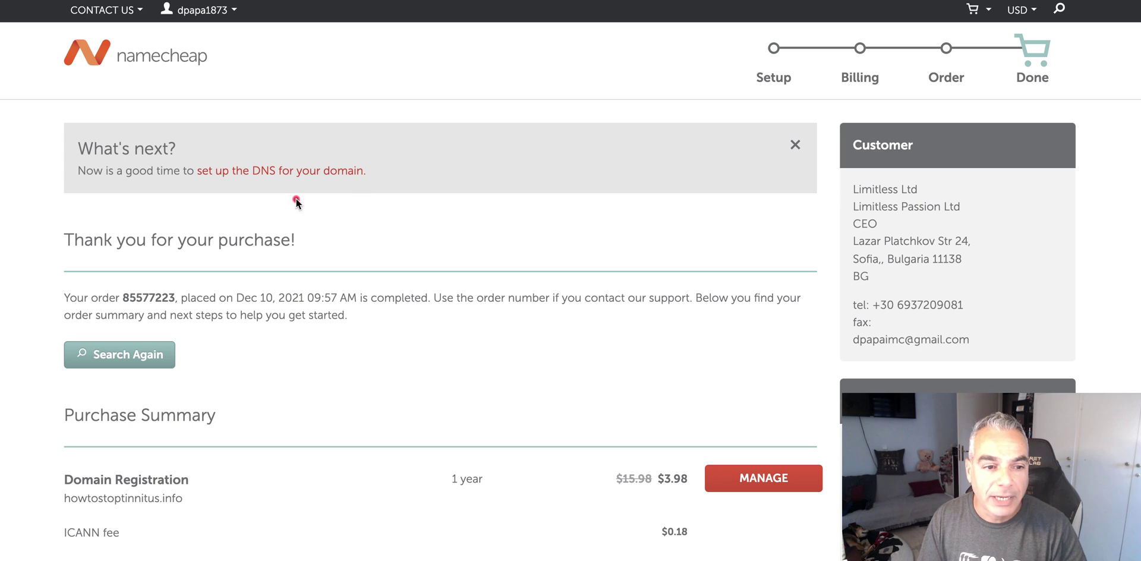
{"action": "left_click_drag", "start_coordinate": [189, 499], "coordinate": [71, 499]}
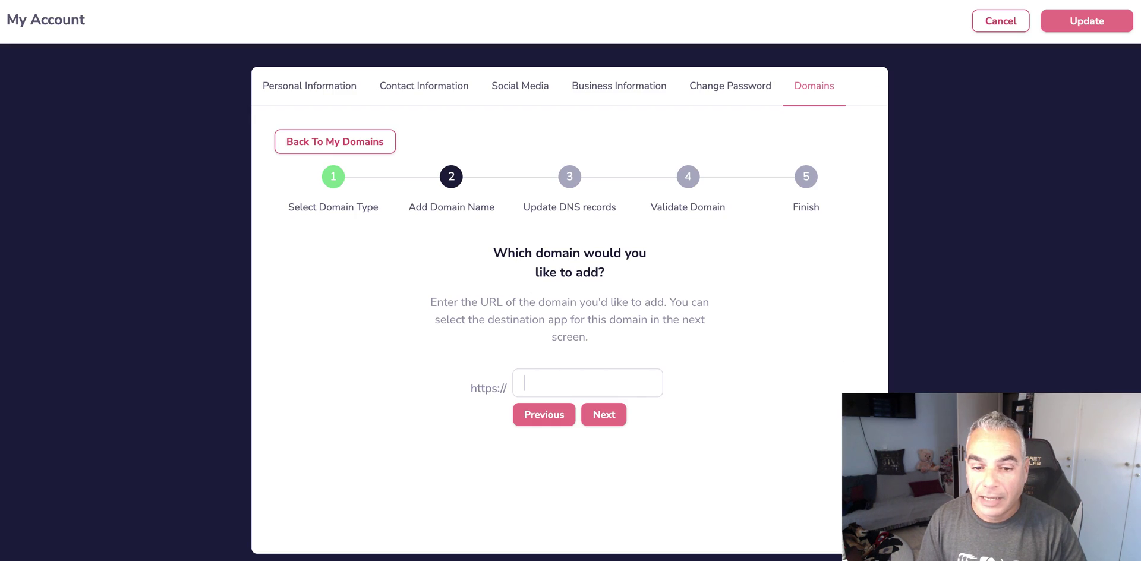
{"action": "type", "text": "howtostoptinnitus.info"}
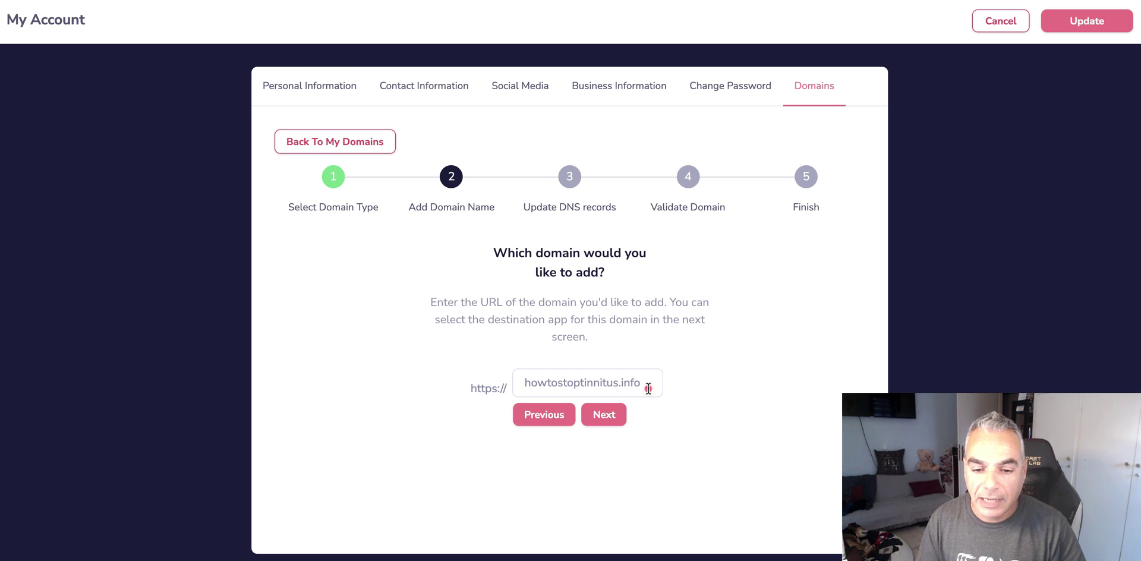
{"action": "left_click", "coordinate": [613, 424]}
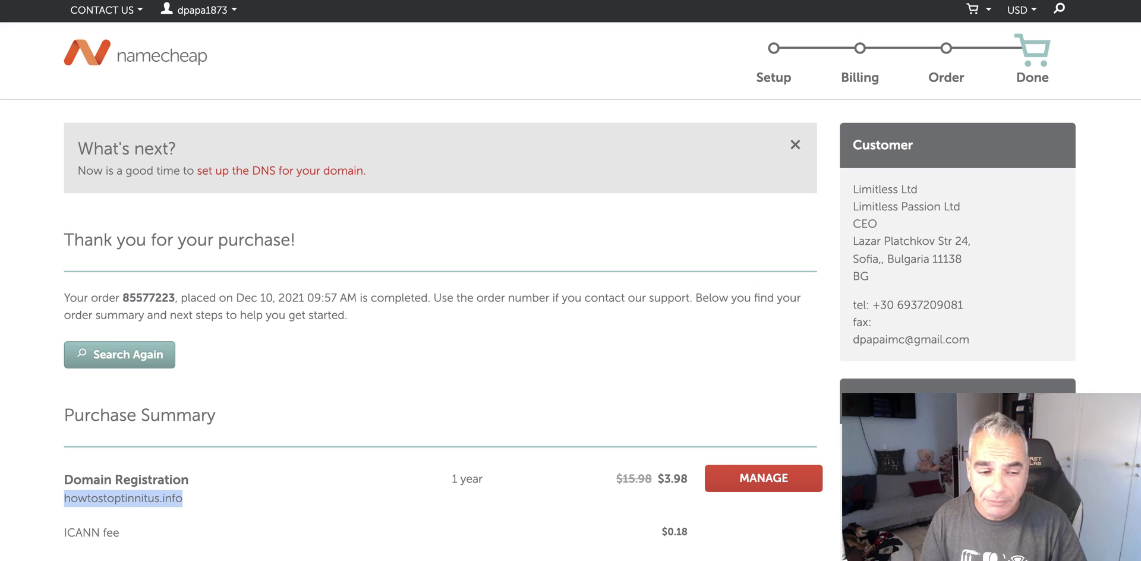
- Open Namecheap management for howtostoptinnitus.info and switch its Nameservers to Custom DNS
{"action": "left_click", "coordinate": [788, 486]}
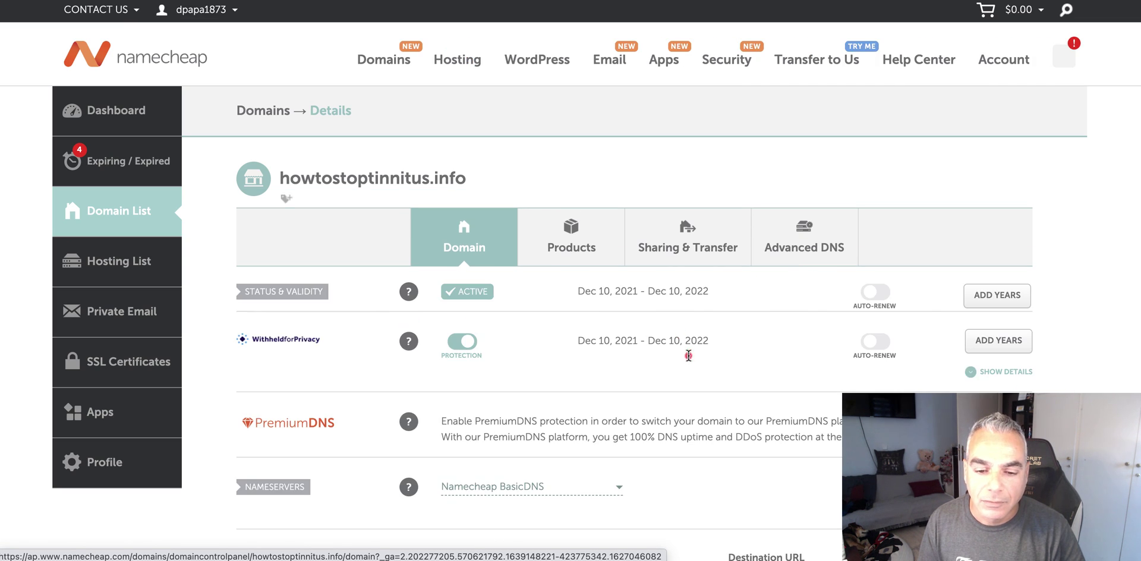
{"action": "scroll", "coordinate": [689, 355], "scroll_direction": "down", "scroll_amount": 5}
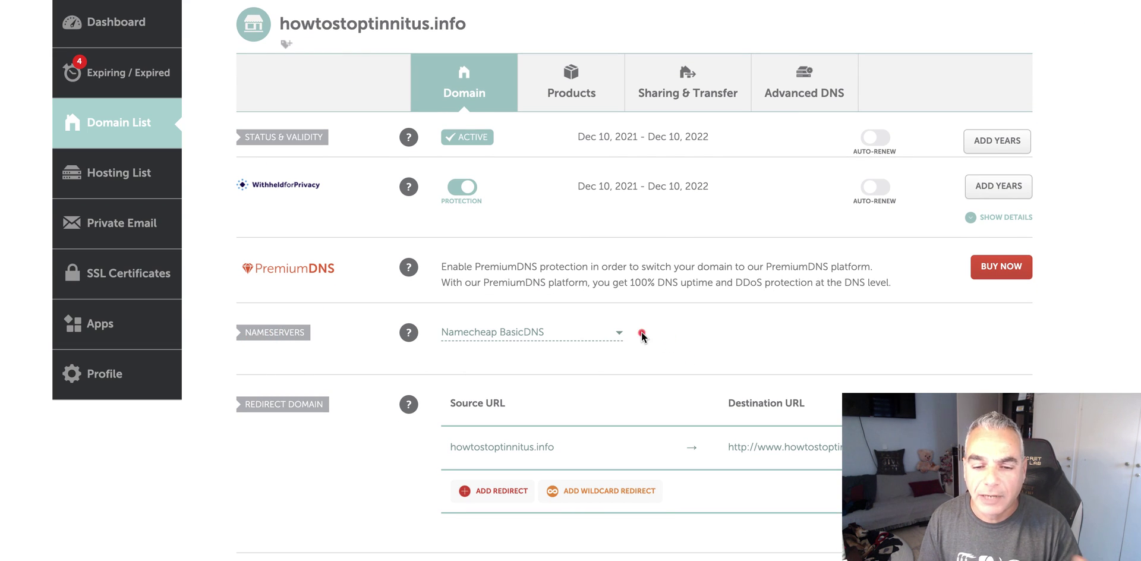
{"action": "left_click", "coordinate": [619, 333]}
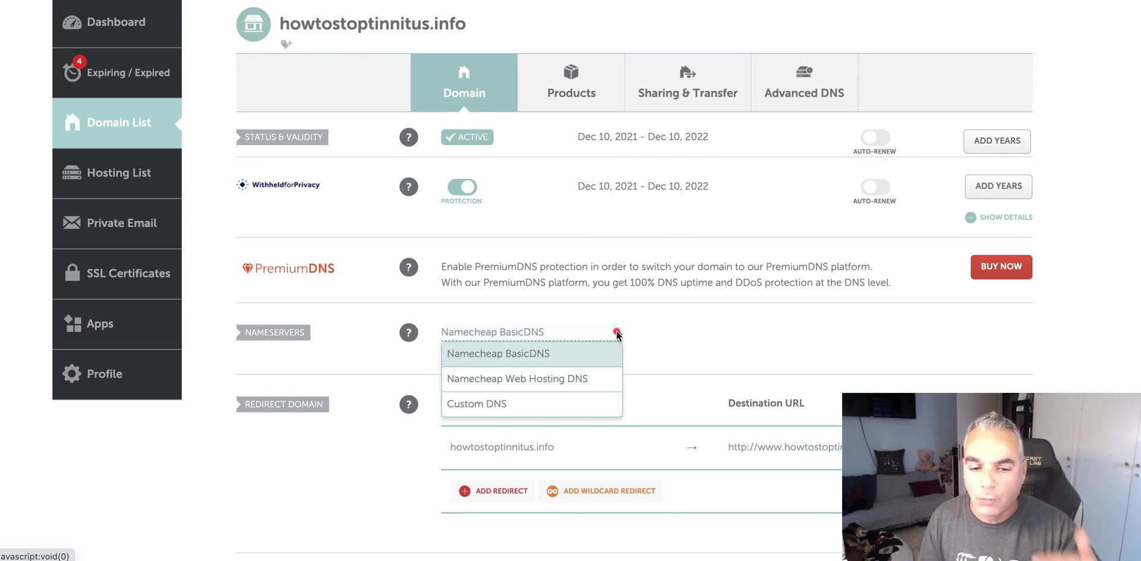
{"action": "left_click", "coordinate": [536, 403]}
{"action": "scroll", "coordinate": [531, 345], "scroll_direction": "down", "scroll_amount": 1}
- Enter dora.ns.cloudflare.com and major.ns.cloudflare.com as the custom nameservers and save
{"action": "left_click", "coordinate": [532, 345]}
{"action": "key", "text": "ctrl+Tab"}
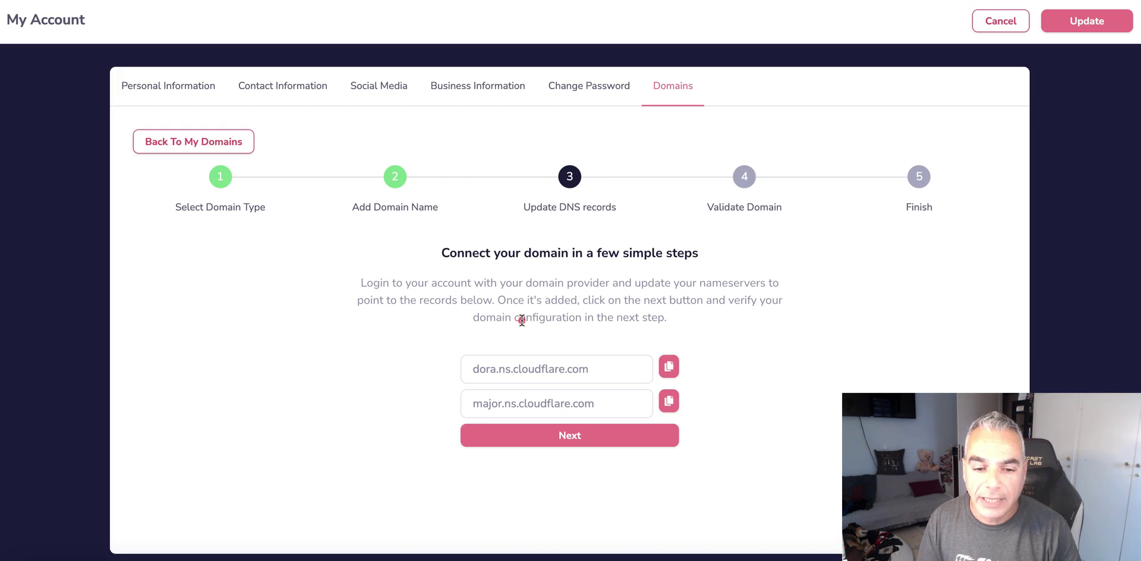
{"action": "left_click", "coordinate": [668, 367]}
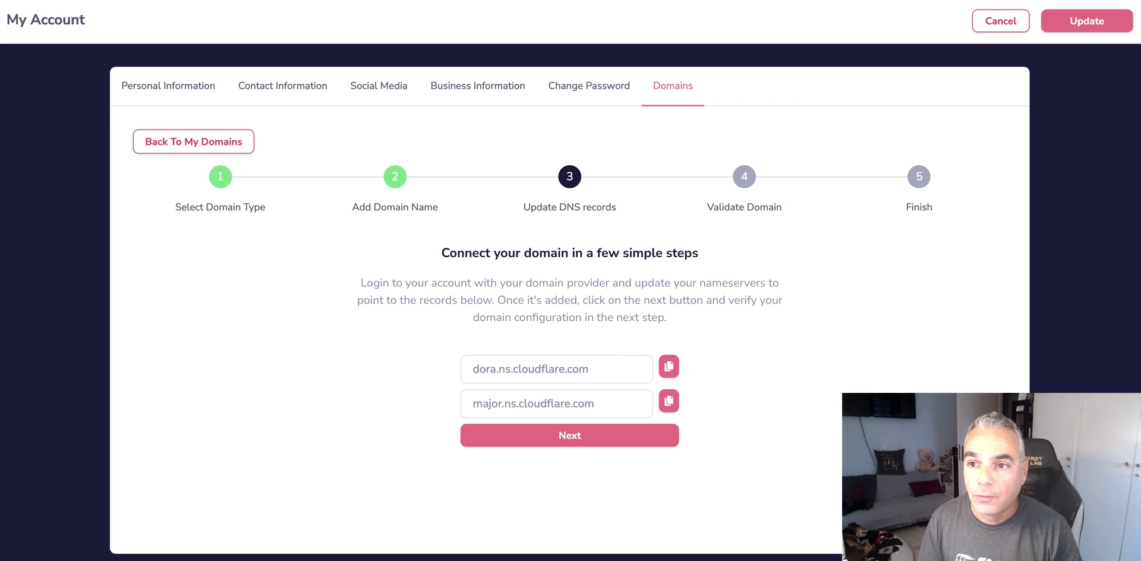
{"action": "key", "text": "ctrl+shift+Tab"}
{"action": "key", "text": "ctrl+v"}
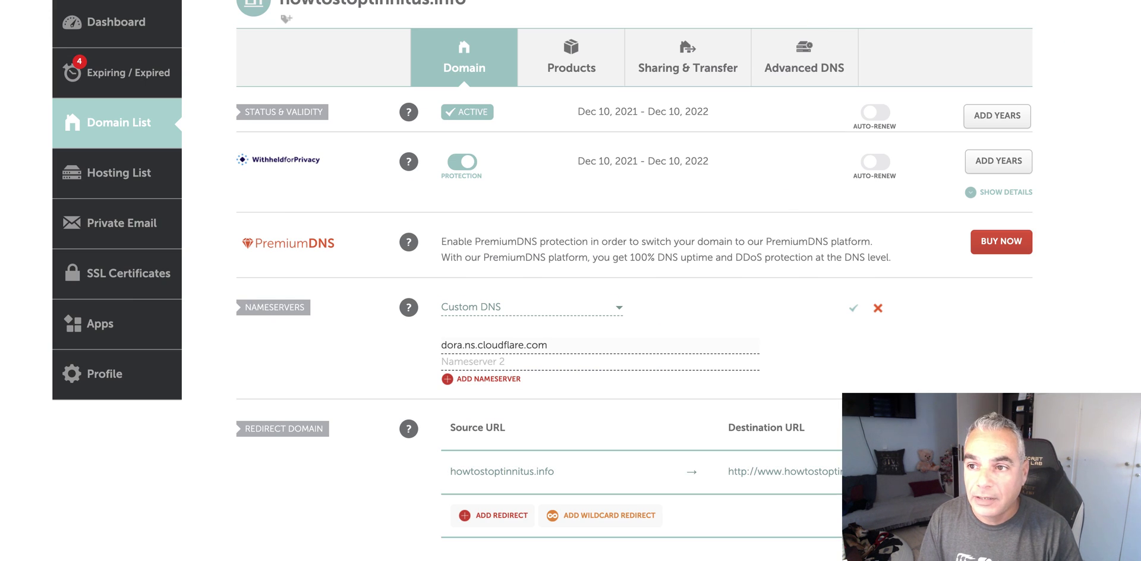
{"action": "key", "text": "ctrl+Tab"}
{"action": "left_click", "coordinate": [669, 401]}
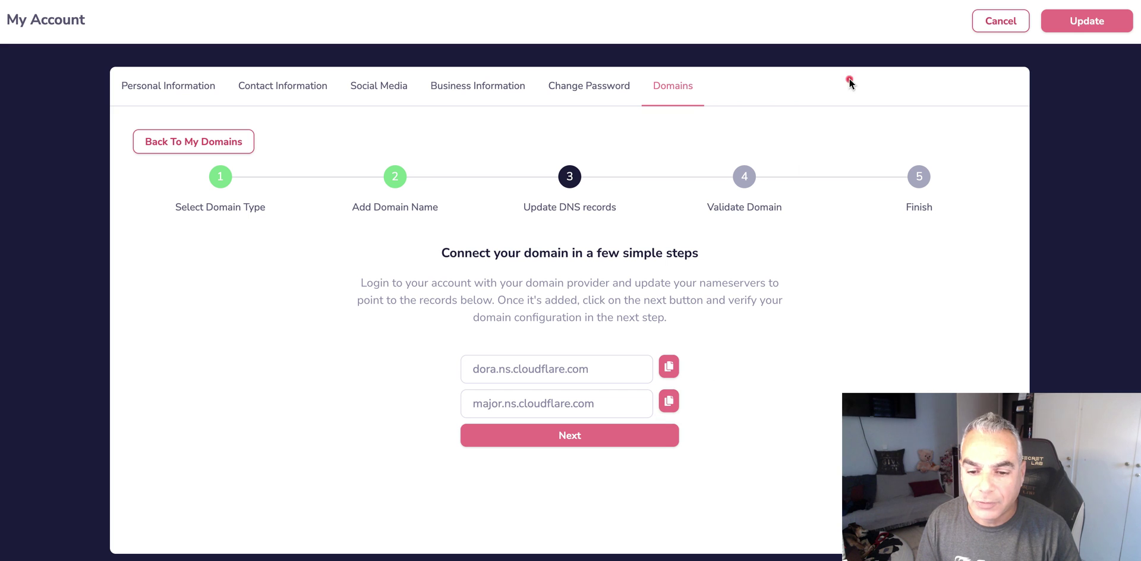
{"action": "key", "text": "ctrl+shift+Tab"}
{"action": "left_click", "coordinate": [502, 362]}
{"action": "key", "text": "ctrl+v"}
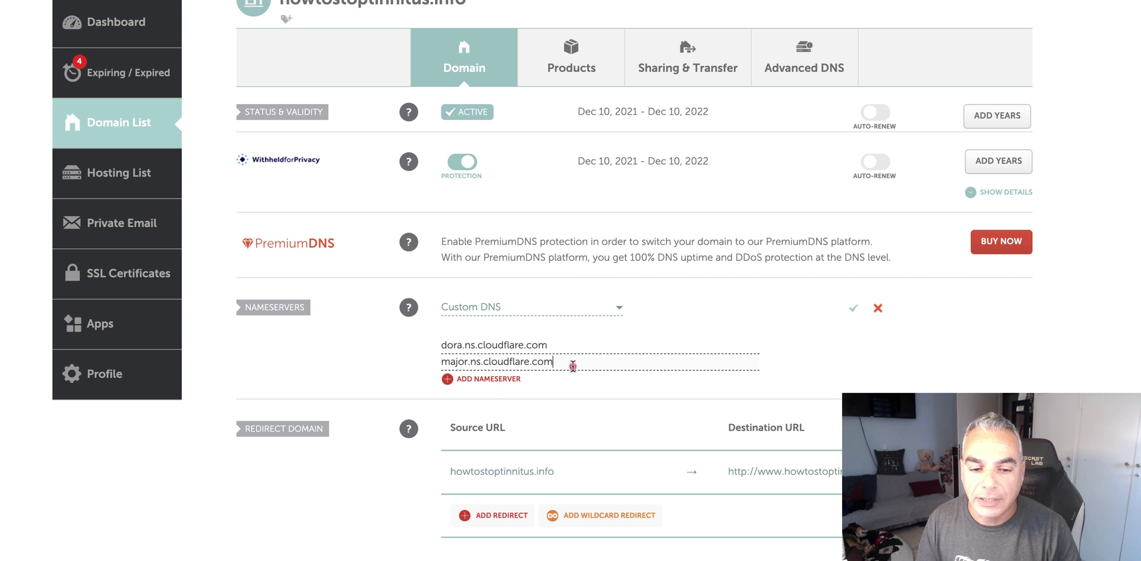
{"action": "left_click", "coordinate": [857, 306]}
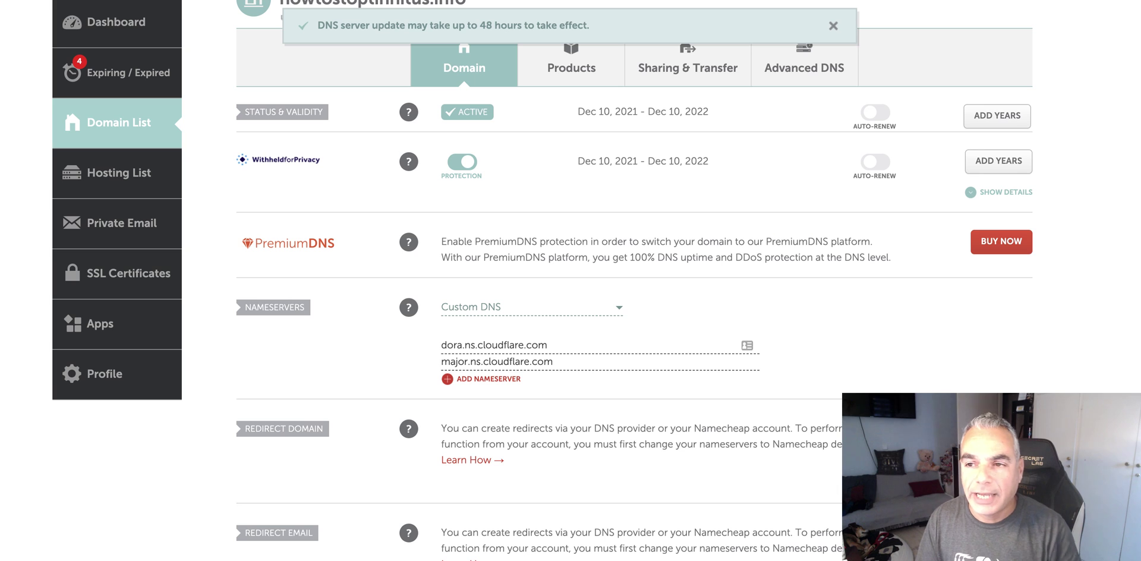
{"action": "key", "text": "ctrl+Tab"}
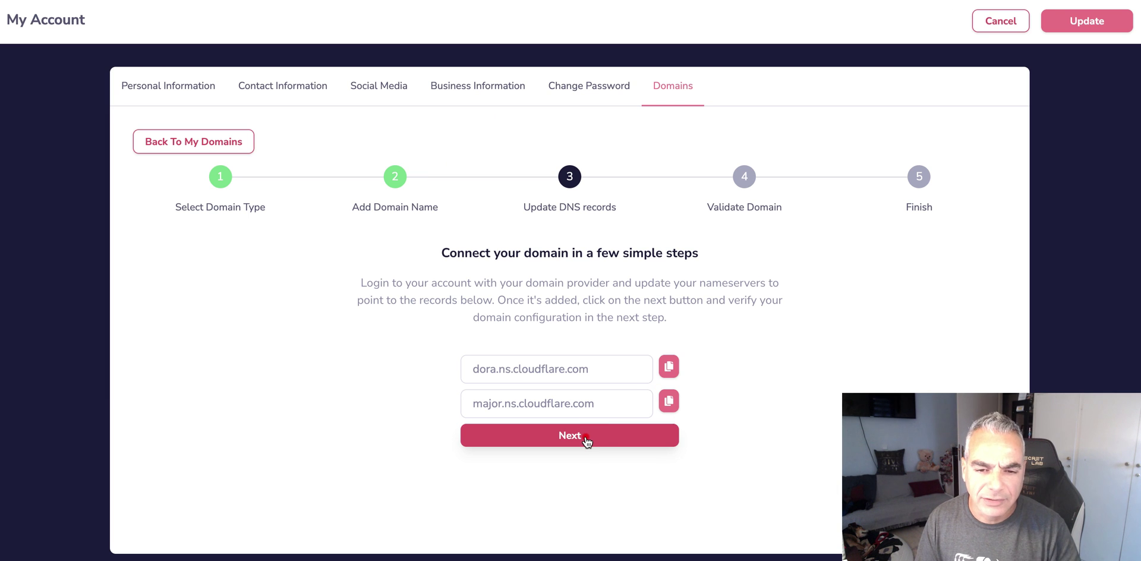
- Validate the DNS records, complete adding howtostoptinnitus.info, and close My Account with Update
{"action": "left_click", "coordinate": [585, 438]}
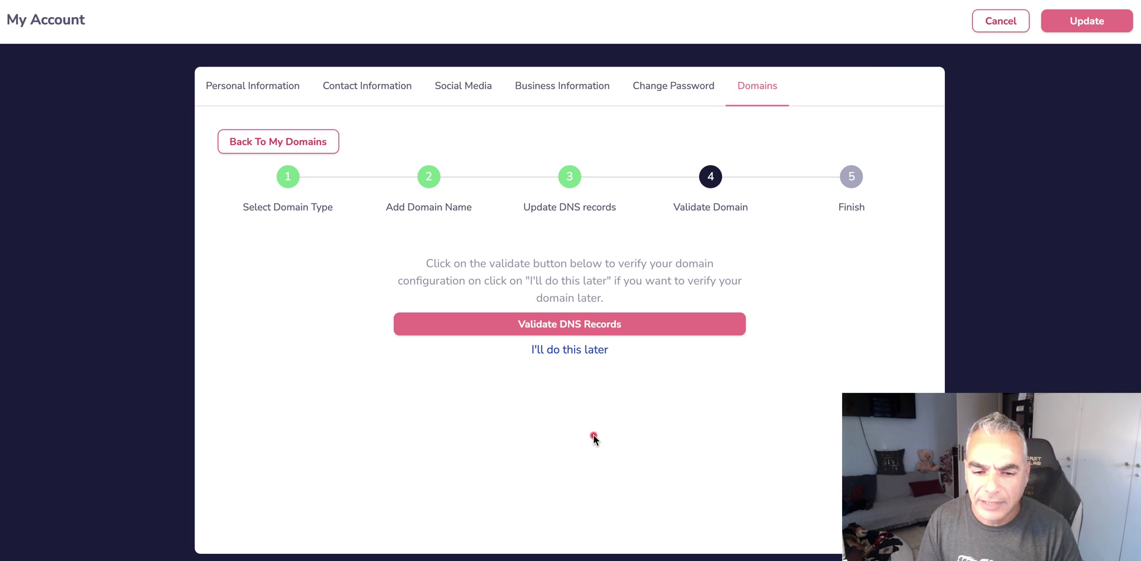
{"action": "left_click", "coordinate": [609, 332]}
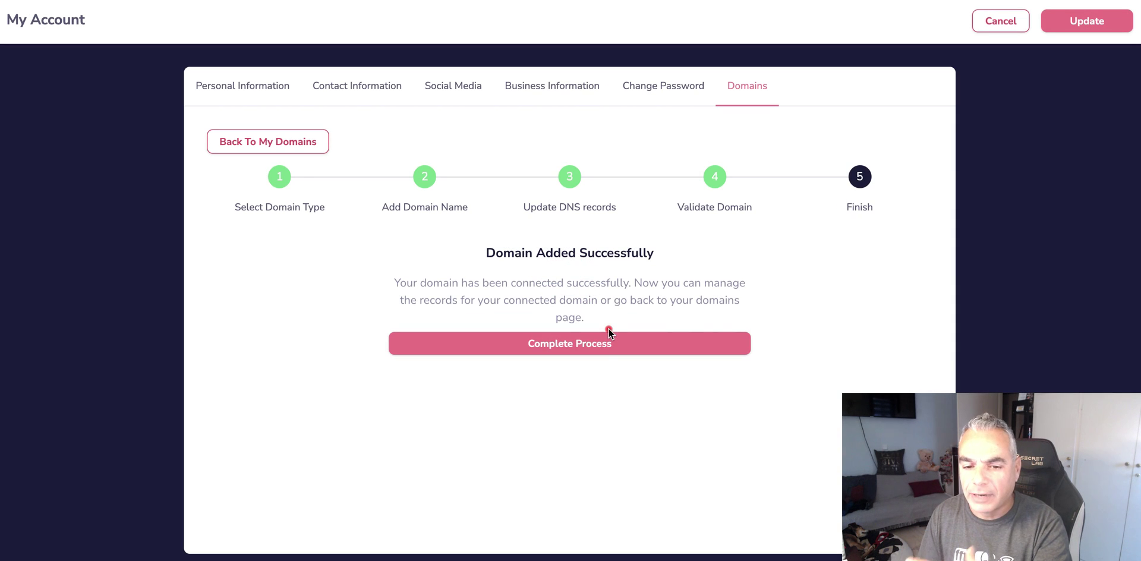
{"action": "left_click", "coordinate": [605, 345]}
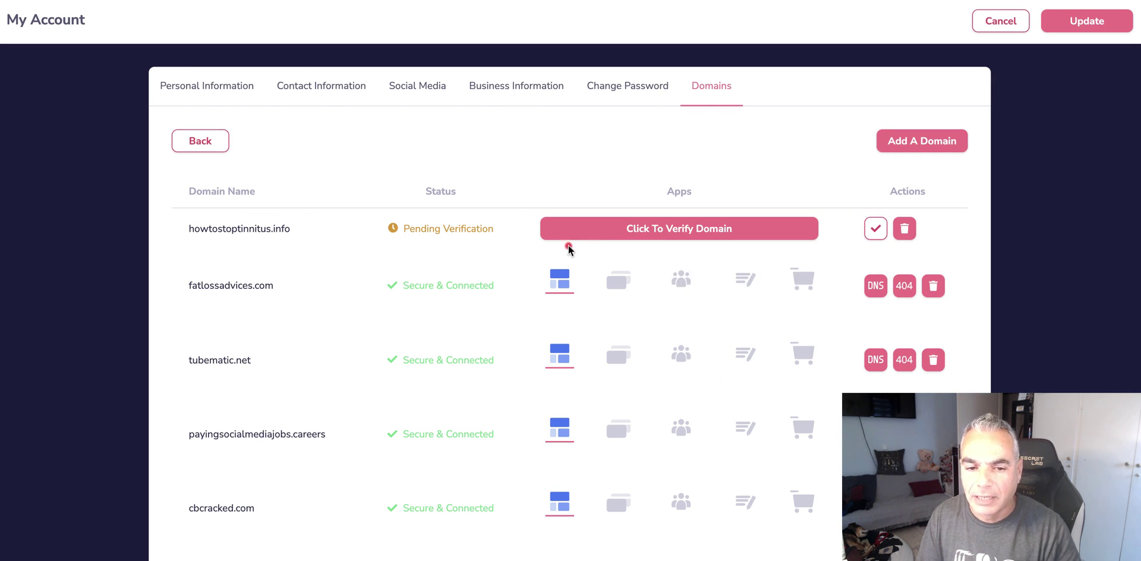
{"action": "left_click", "coordinate": [1079, 25]}
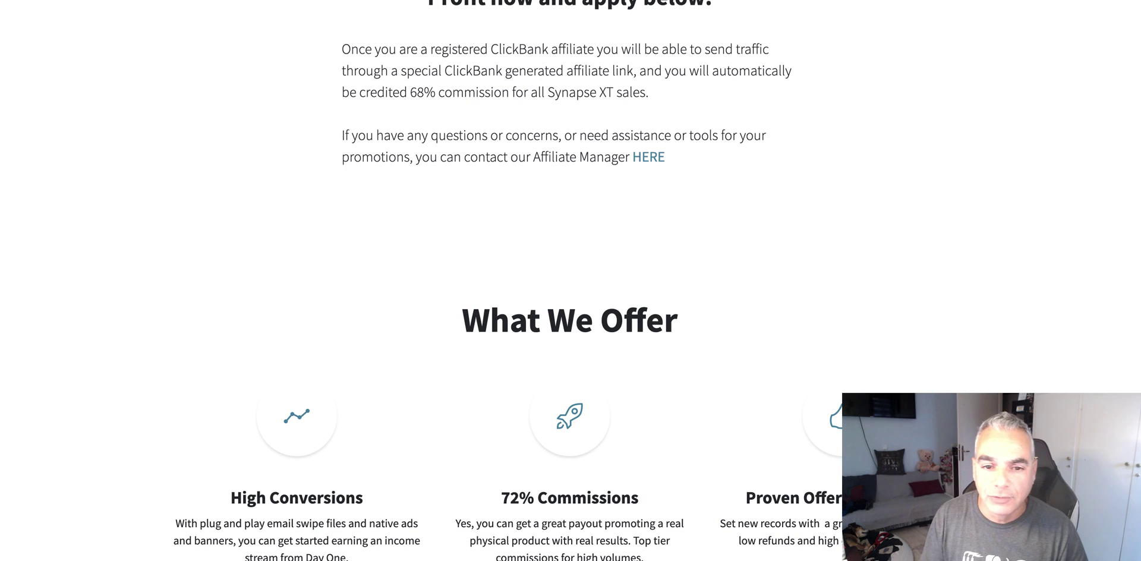
- Open the ClickBank compliant native presell page and copy its tinnitus headline
{"action": "scroll", "coordinate": [569, 141], "scroll_direction": "up", "scroll_amount": 15}
{"action": "scroll", "coordinate": [564, 155], "scroll_direction": "down", "scroll_amount": 11}
{"action": "scroll", "coordinate": [562, 161], "scroll_direction": "down", "scroll_amount": 20}
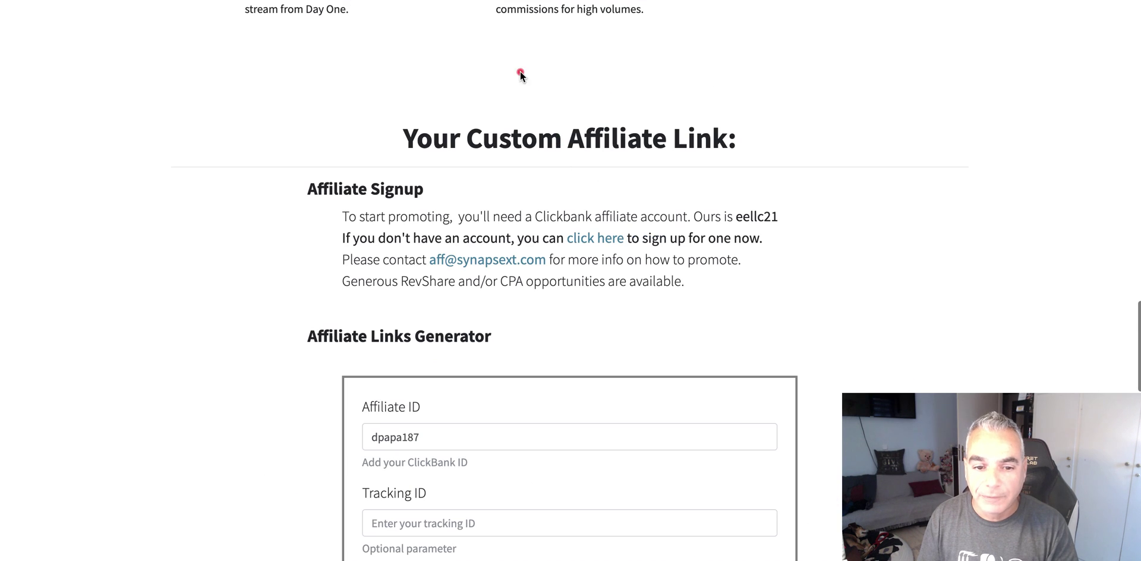
{"action": "scroll", "coordinate": [541, 154], "scroll_direction": "up", "scroll_amount": 5}
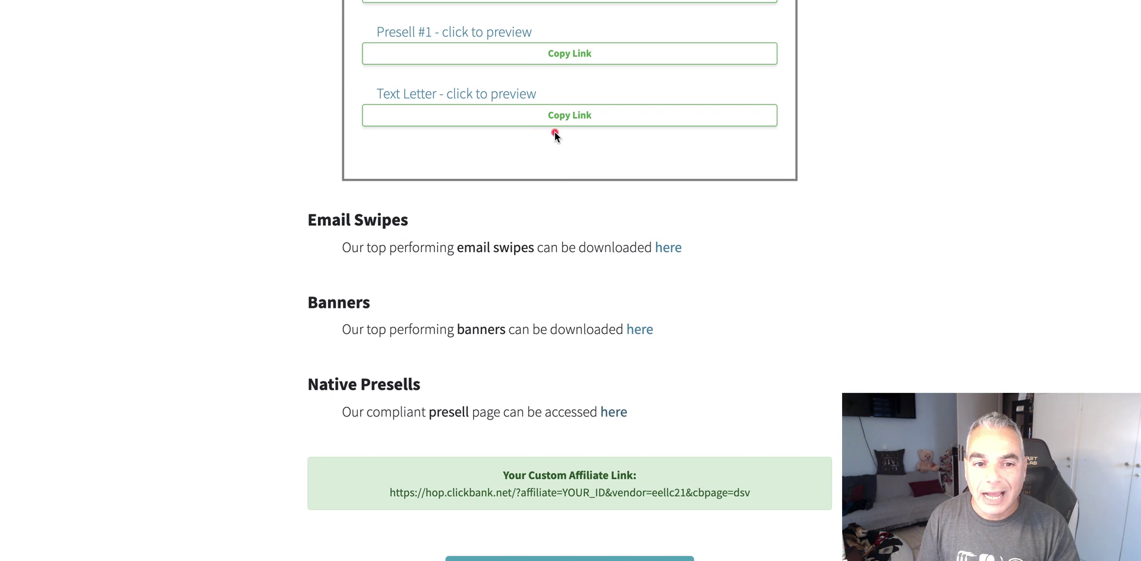
{"action": "left_click", "coordinate": [609, 413]}
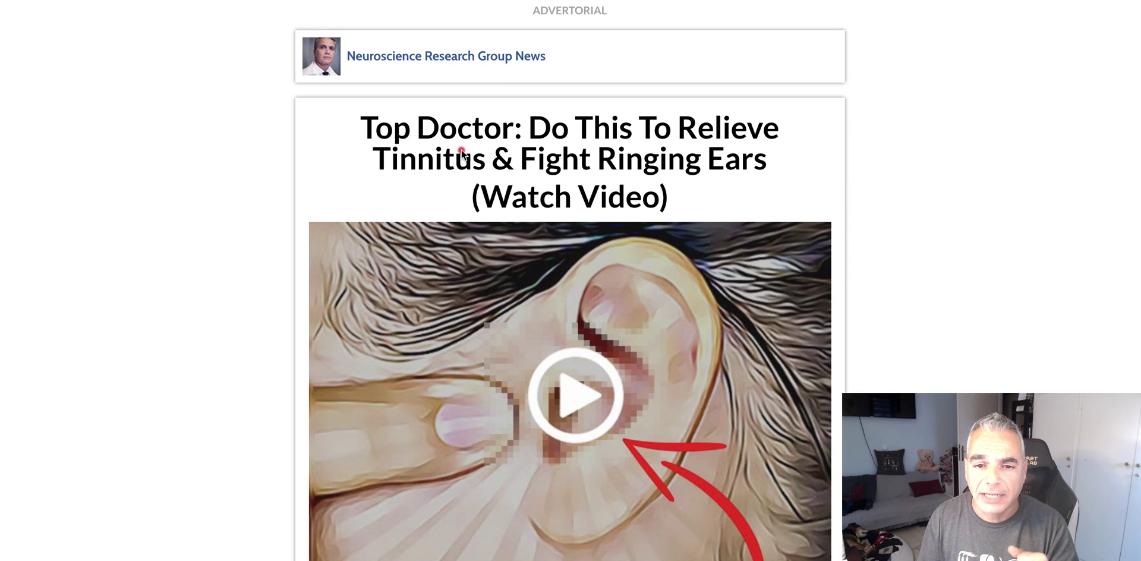
{"action": "left_click_drag", "start_coordinate": [361, 128], "coordinate": [662, 188]}
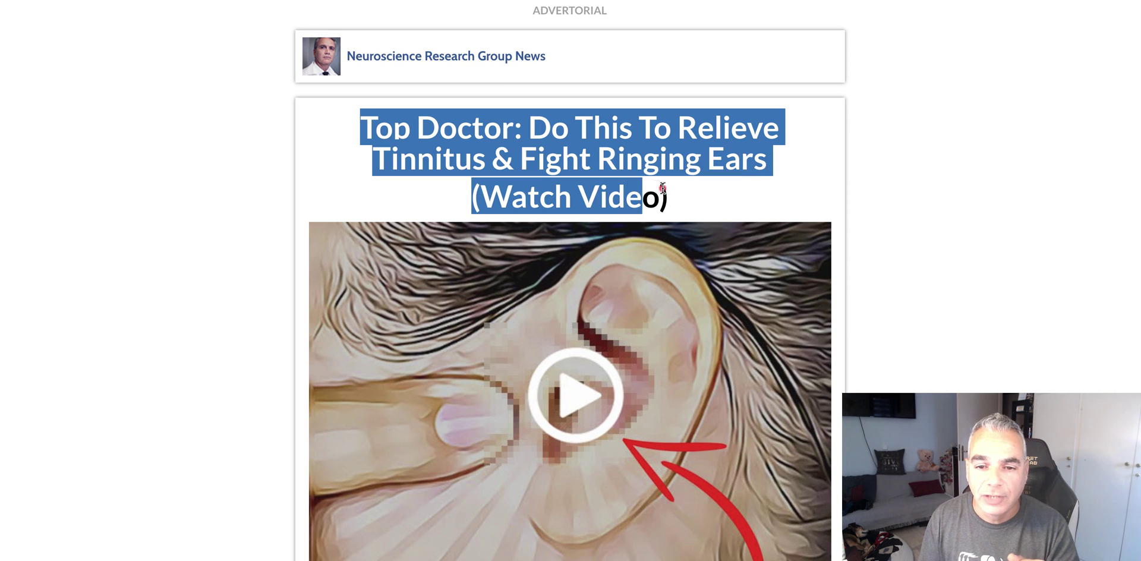
{"action": "right_click", "coordinate": [526, 164]}
{"action": "left_click", "coordinate": [573, 191]}
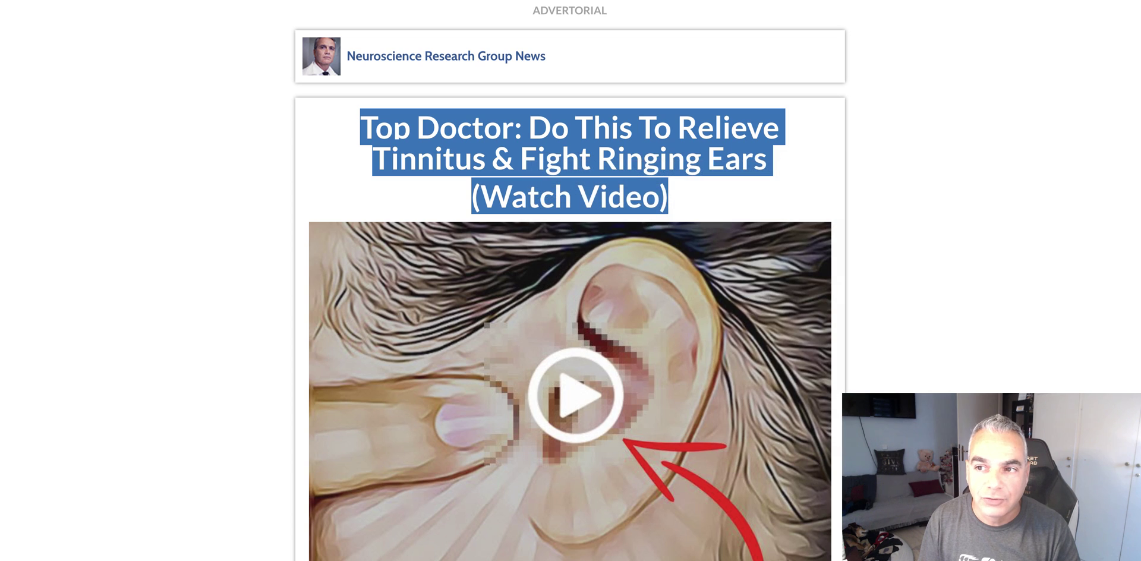
- Replace the editor's H2 heading with 'Top Doctor: Do This To Relieve Tinnitus & Fight Ringing Ears (Watch Video)'
{"action": "key", "text": "super+Tab"}
{"action": "left_click", "coordinate": [365, 189]}
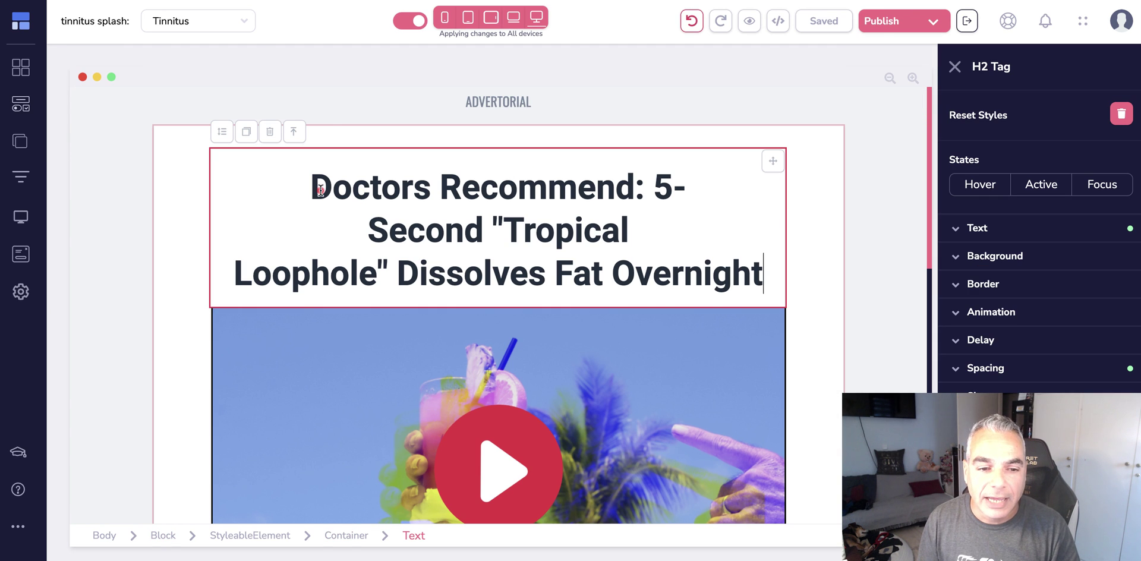
{"action": "left_click_drag", "start_coordinate": [311, 187], "coordinate": [352, 187]}
{"action": "left_click_drag", "start_coordinate": [465, 223], "coordinate": [764, 264]}
{"action": "key", "text": "super+v"}
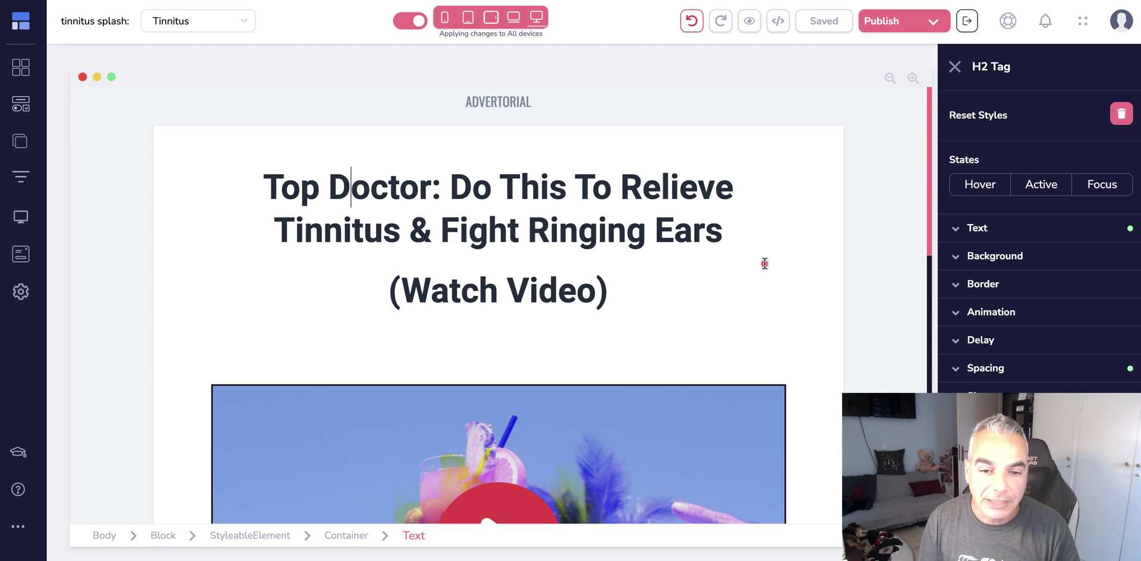
- Copy the advertorial's intro paragraph about the tinnitus doctor
{"action": "scroll", "coordinate": [594, 280], "scroll_direction": "down", "scroll_amount": 2}
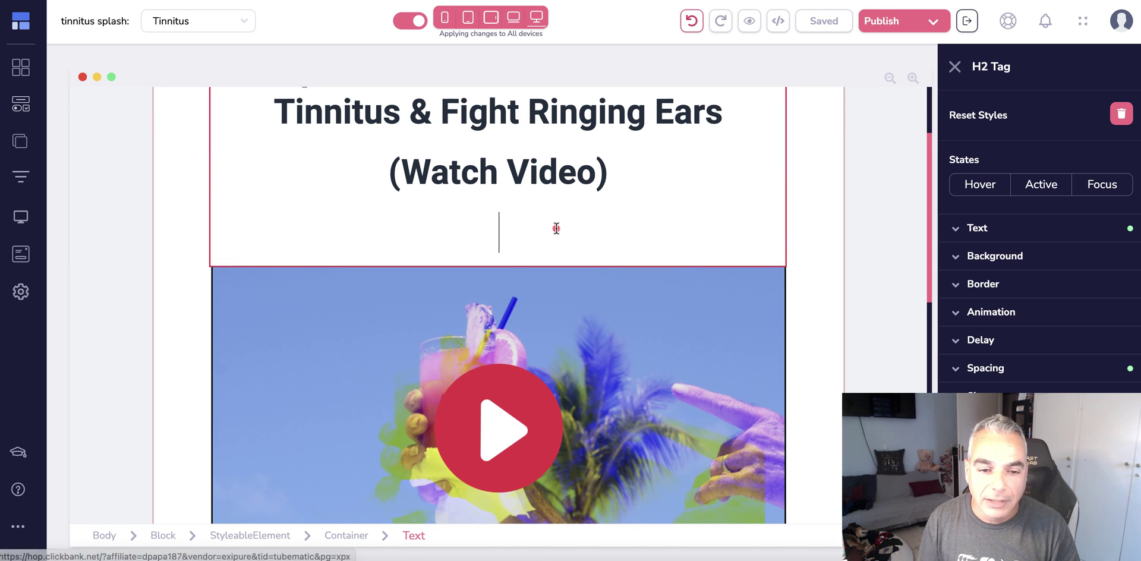
{"action": "scroll", "coordinate": [573, 342], "scroll_direction": "up", "scroll_amount": 1}
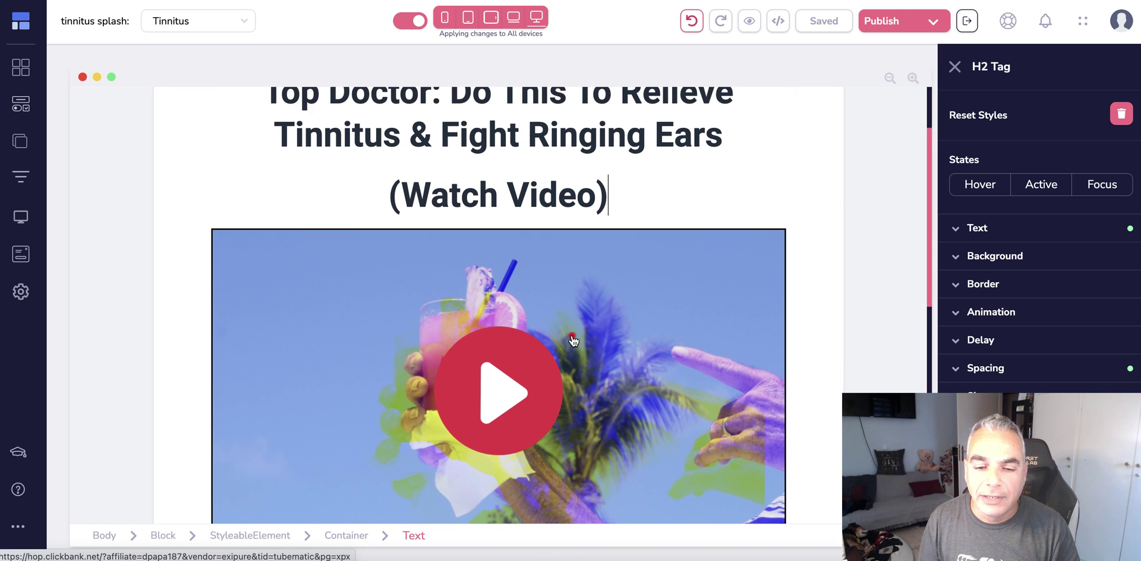
{"action": "scroll", "coordinate": [523, 295], "scroll_direction": "down", "scroll_amount": 5}
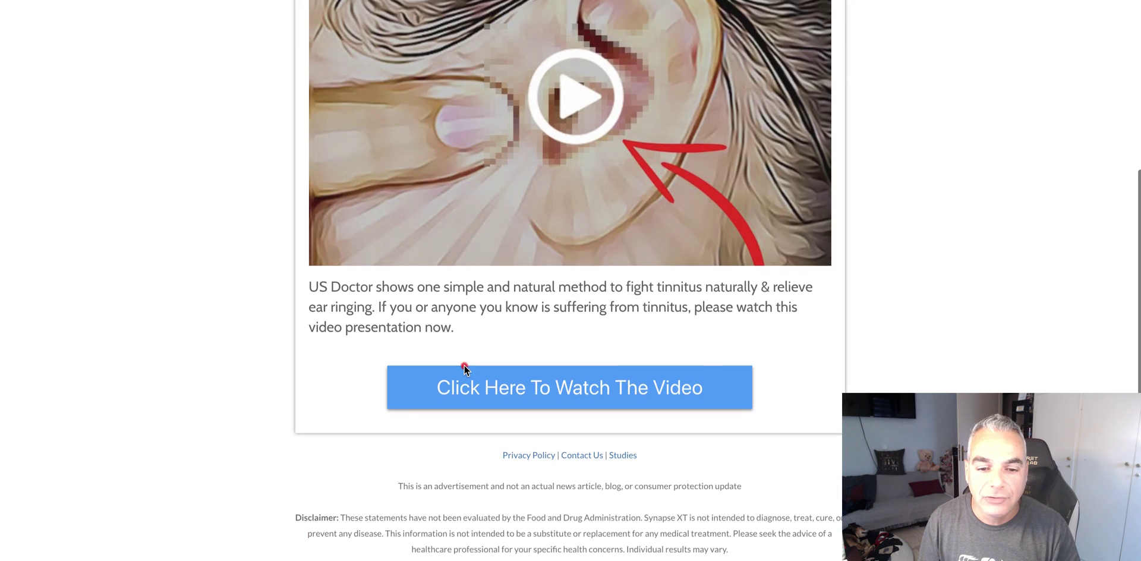
{"action": "scroll", "coordinate": [465, 369], "scroll_direction": "down", "scroll_amount": 1}
{"action": "left_click_drag", "start_coordinate": [298, 298], "coordinate": [459, 323]}
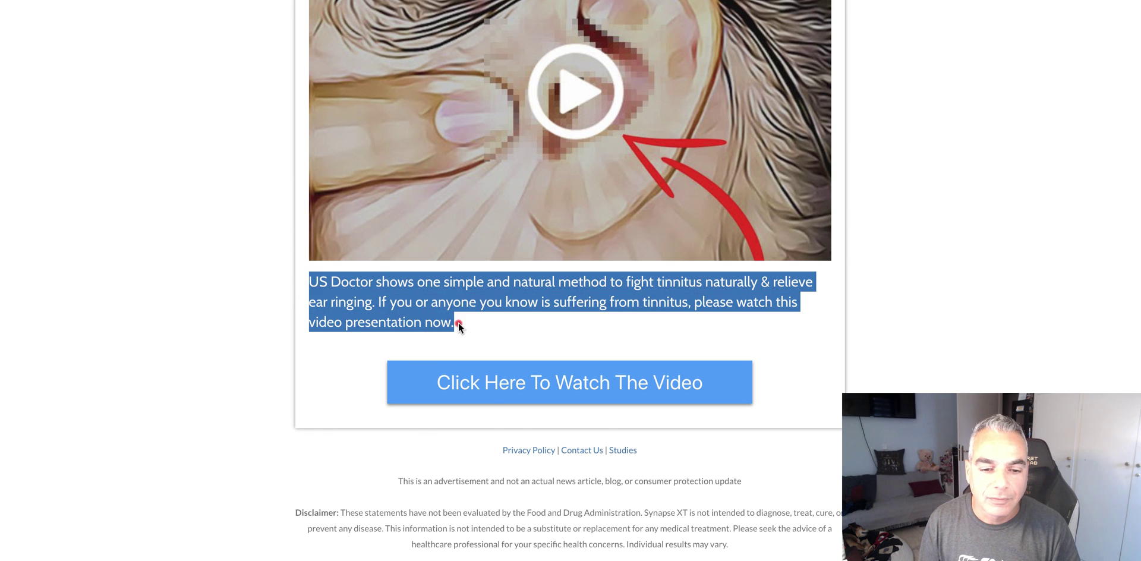
{"action": "right_click", "coordinate": [459, 323]}
{"action": "left_click", "coordinate": [489, 320]}
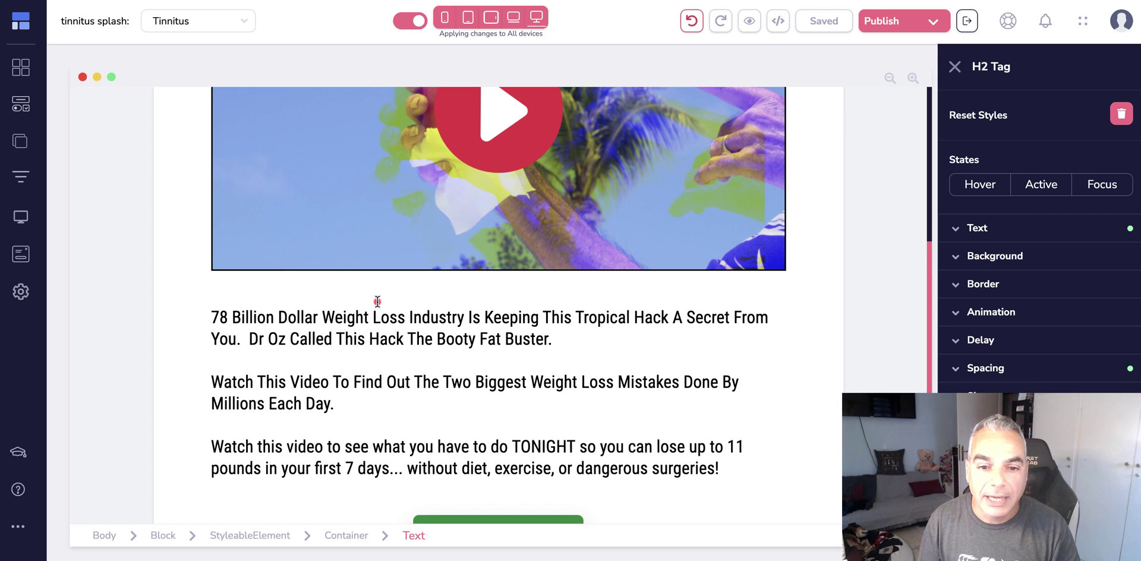
- Replace the weight-loss paragraph under the video with the tinnitus text, splitting it before 'If you'
{"action": "left_click", "coordinate": [406, 478]}
{"action": "left_click_drag", "start_coordinate": [721, 427], "coordinate": [212, 275]}
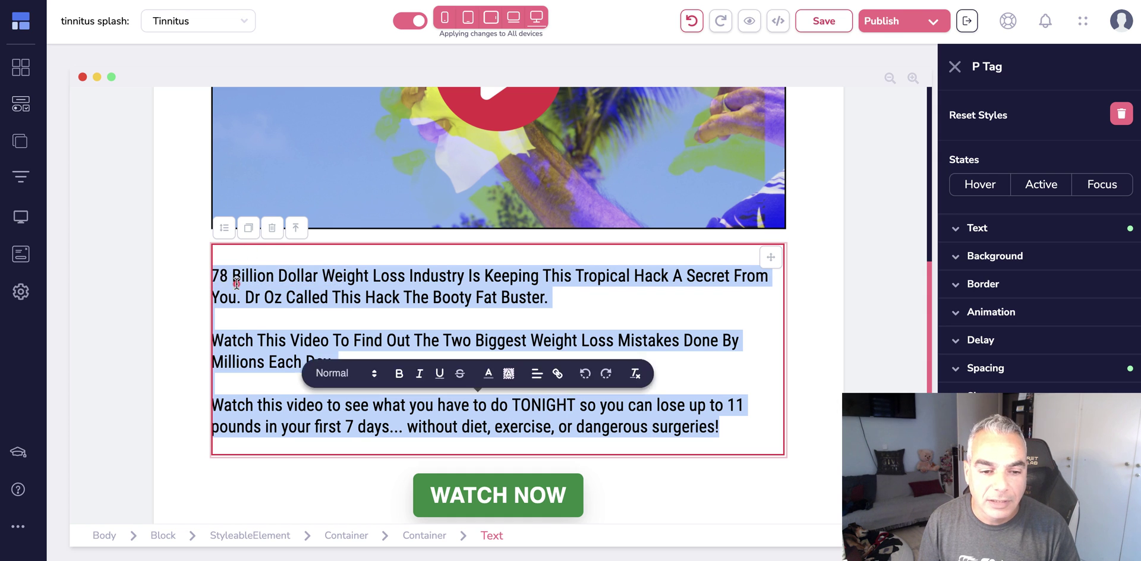
{"action": "key", "text": "ctrl+v"}
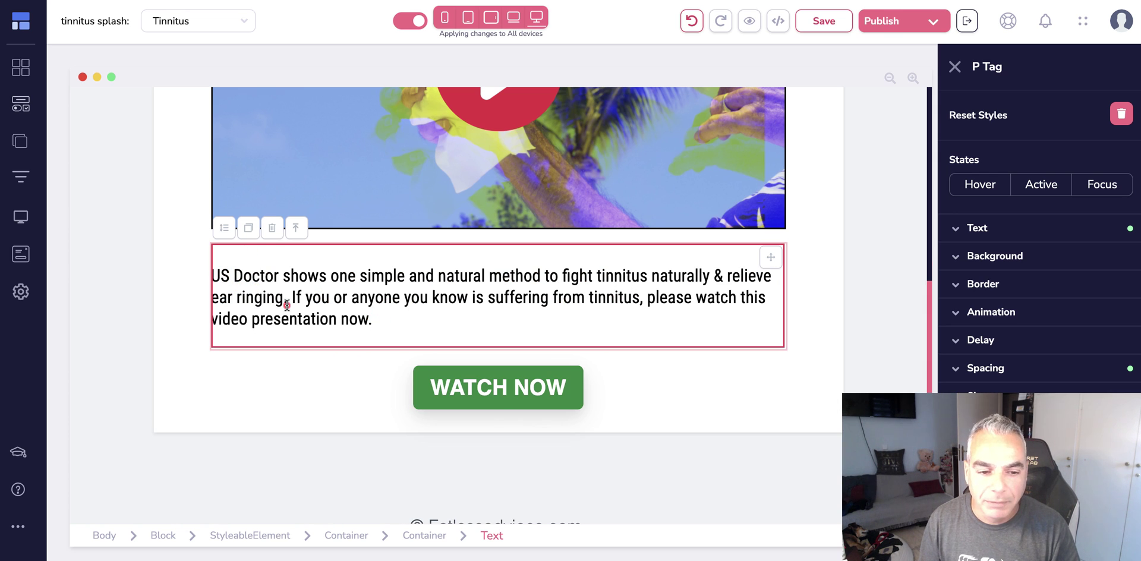
{"action": "key", "text": "Return"}
{"action": "key", "text": "Return"}
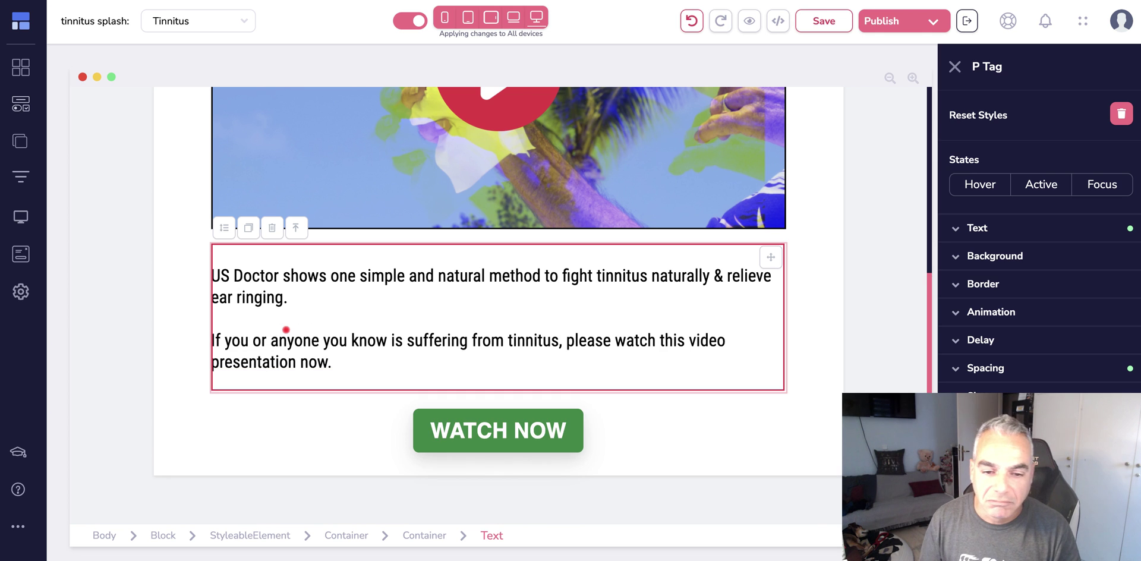
{"action": "scroll", "coordinate": [400, 370], "scroll_direction": "up", "scroll_amount": 6}
{"action": "scroll", "coordinate": [402, 370], "scroll_direction": "down", "scroll_amount": 2}
{"action": "scroll", "coordinate": [410, 357], "scroll_direction": "up", "scroll_amount": 3}
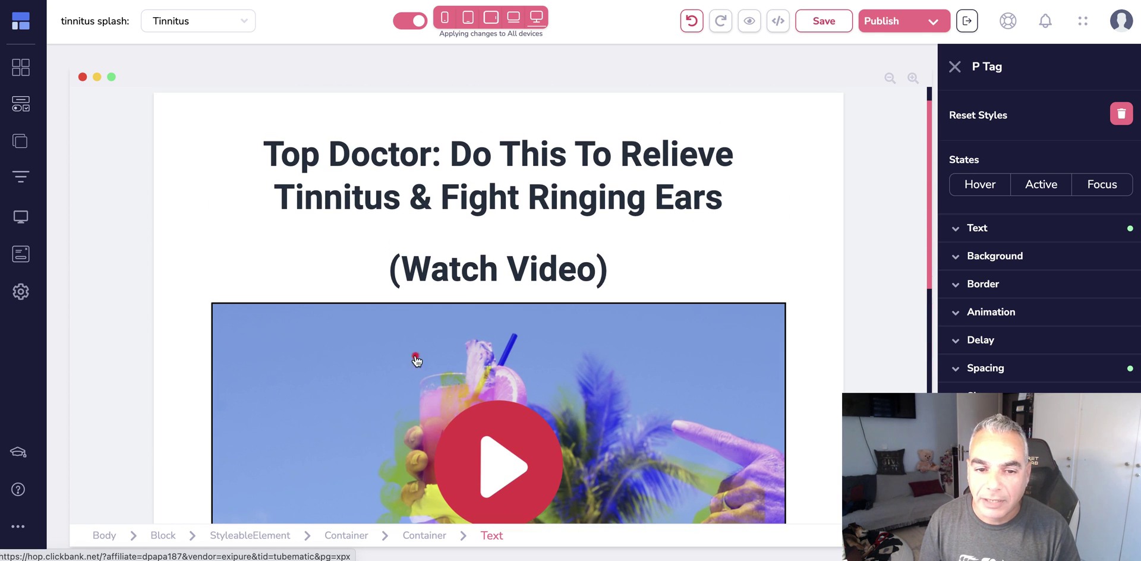
- Tidy the headline so '(Watch Video)' sits on its own line after 'Ringing Ears'
{"action": "left_click", "coordinate": [362, 266]}
{"action": "key", "text": "BackSpace"}
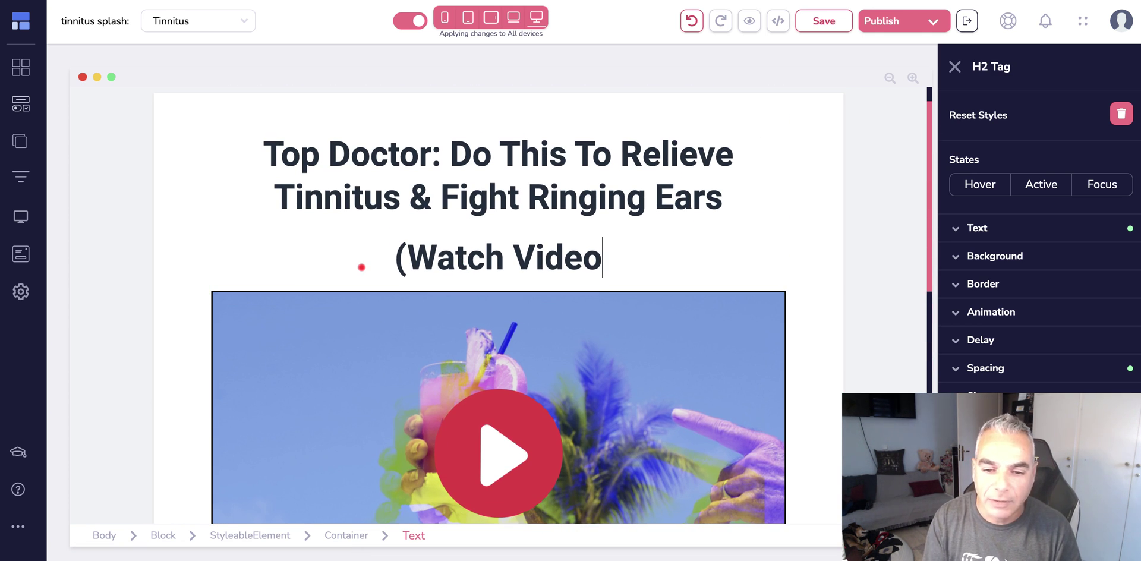
{"action": "type", "text": ")"}
{"action": "left_click", "coordinate": [344, 265]}
{"action": "key", "text": "BackSpace"}
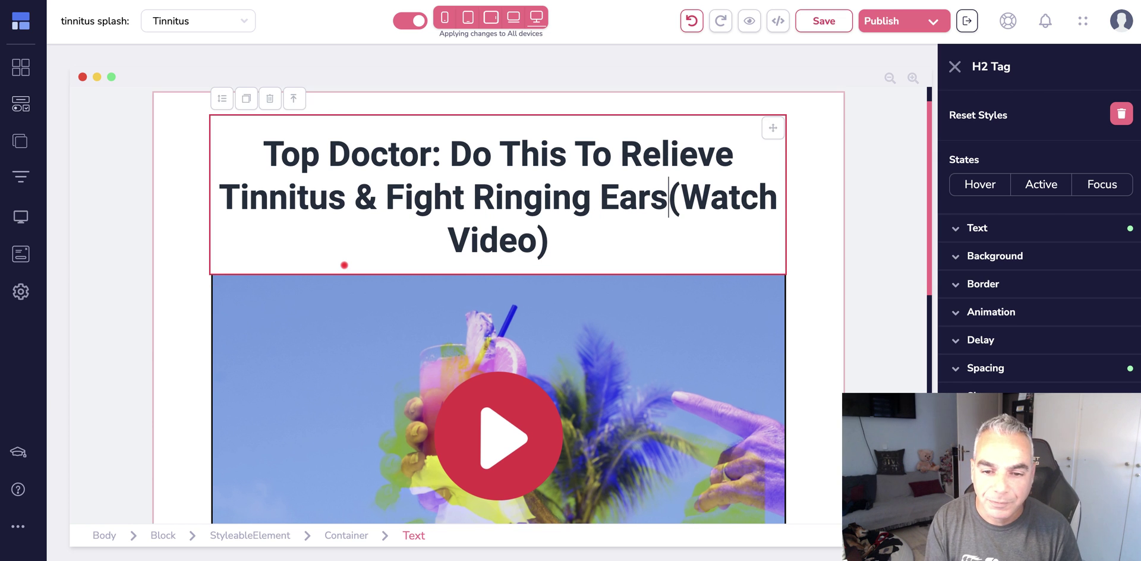
{"action": "key", "text": "BackSpace"}
{"action": "key", "text": "Return"}
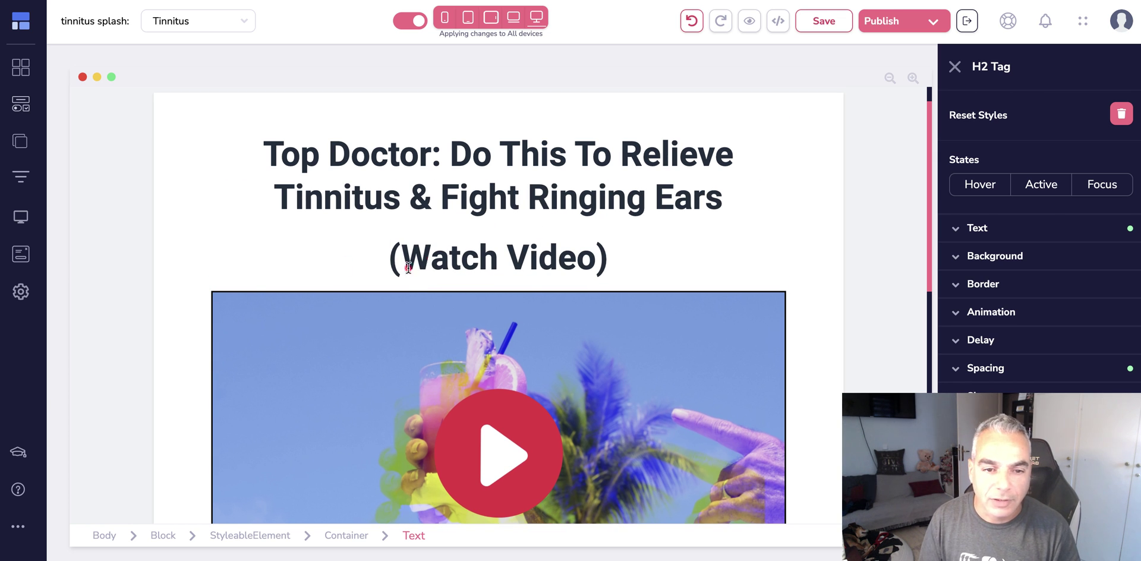
{"action": "scroll", "coordinate": [434, 258], "scroll_direction": "up", "scroll_amount": 1}
{"action": "scroll", "coordinate": [434, 257], "scroll_direction": "down", "scroll_amount": 5}
{"action": "scroll", "coordinate": [476, 256], "scroll_direction": "up", "scroll_amount": 2}
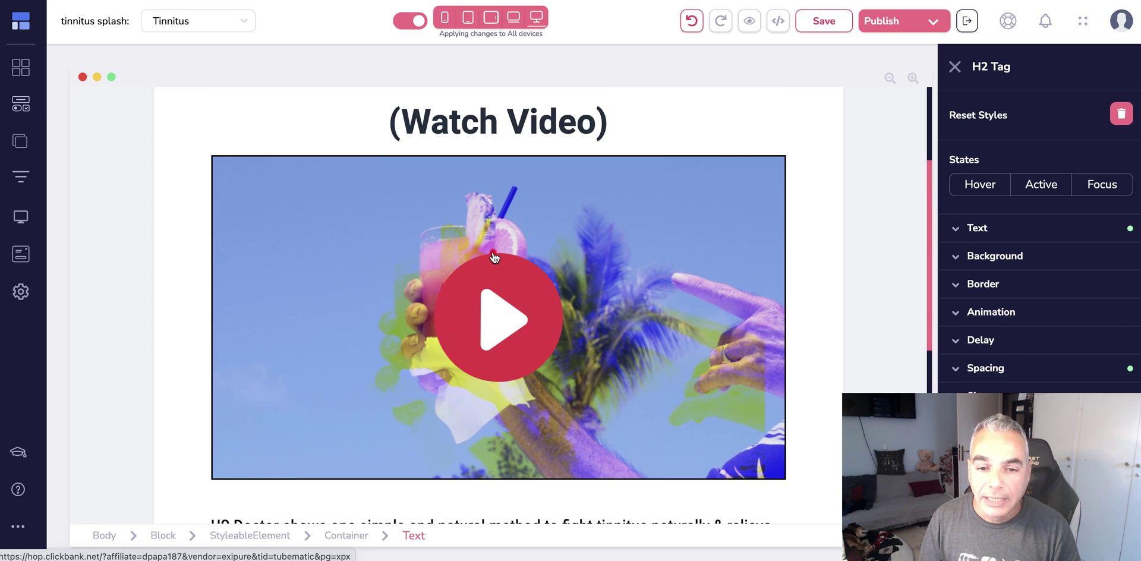
{"action": "left_click", "coordinate": [494, 257]}
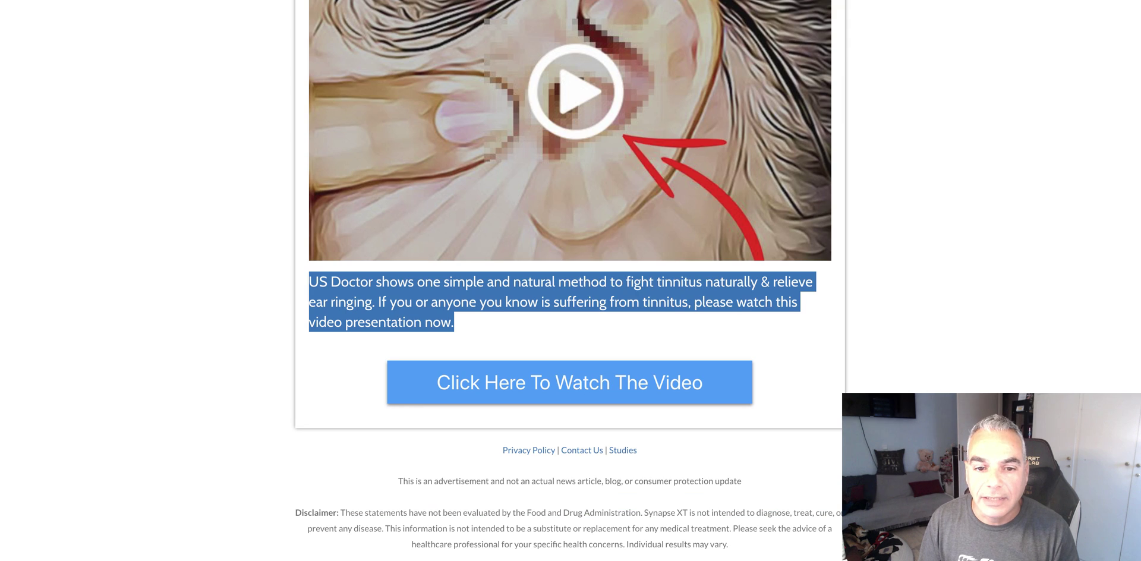
- Save the sales-page video image as prostate-1.jpeg, overwriting the existing file
{"action": "right_click", "coordinate": [548, 127]}
{"action": "left_click", "coordinate": [549, 127]}
{"action": "right_click", "coordinate": [550, 127]}
{"action": "left_click", "coordinate": [595, 286]}
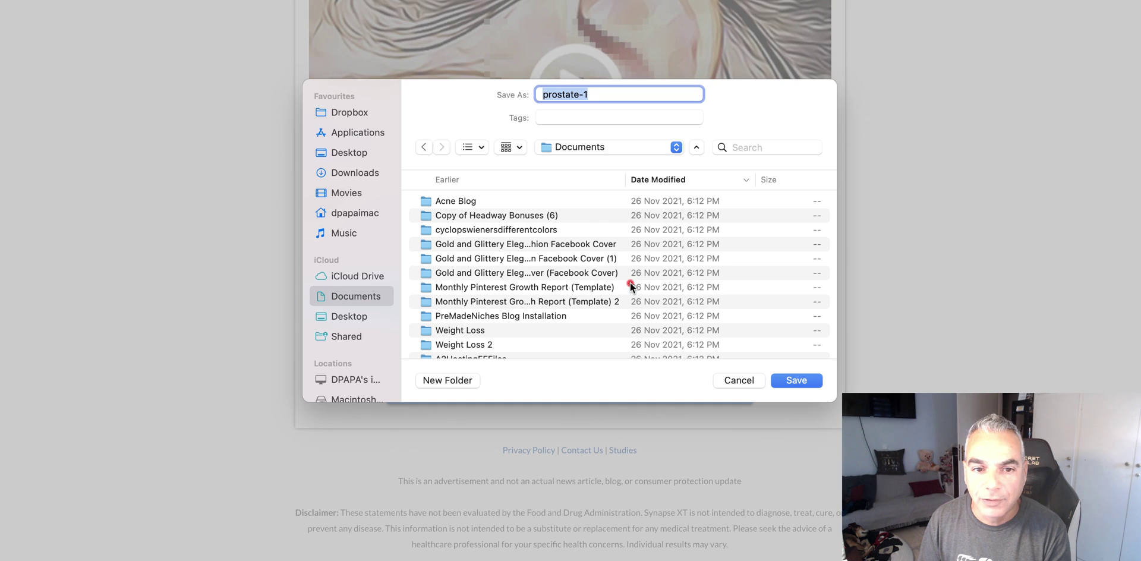
{"action": "left_click", "coordinate": [794, 381]}
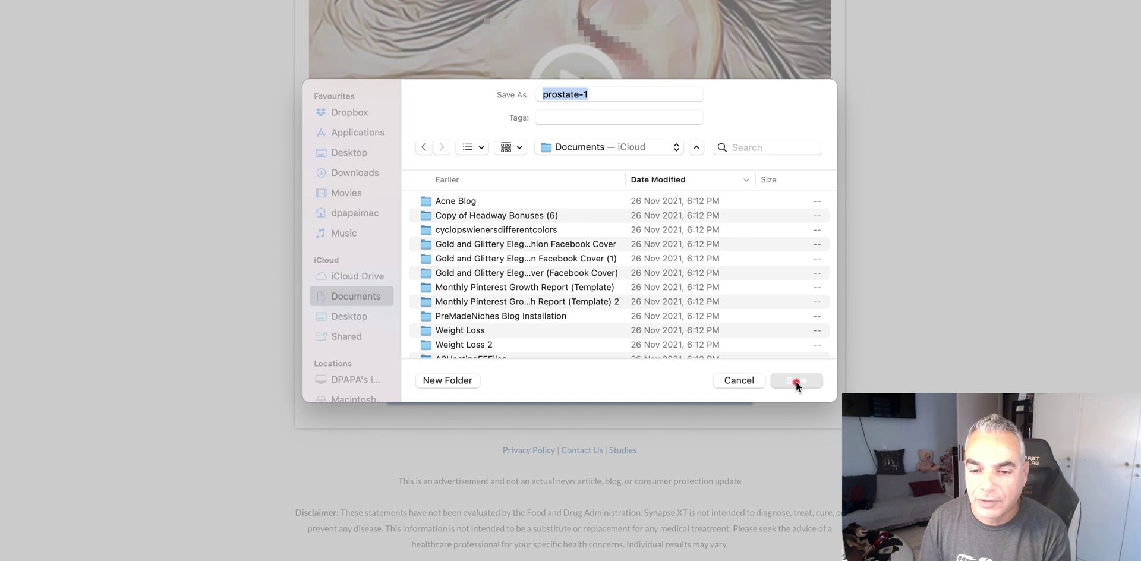
{"action": "left_click", "coordinate": [626, 321]}
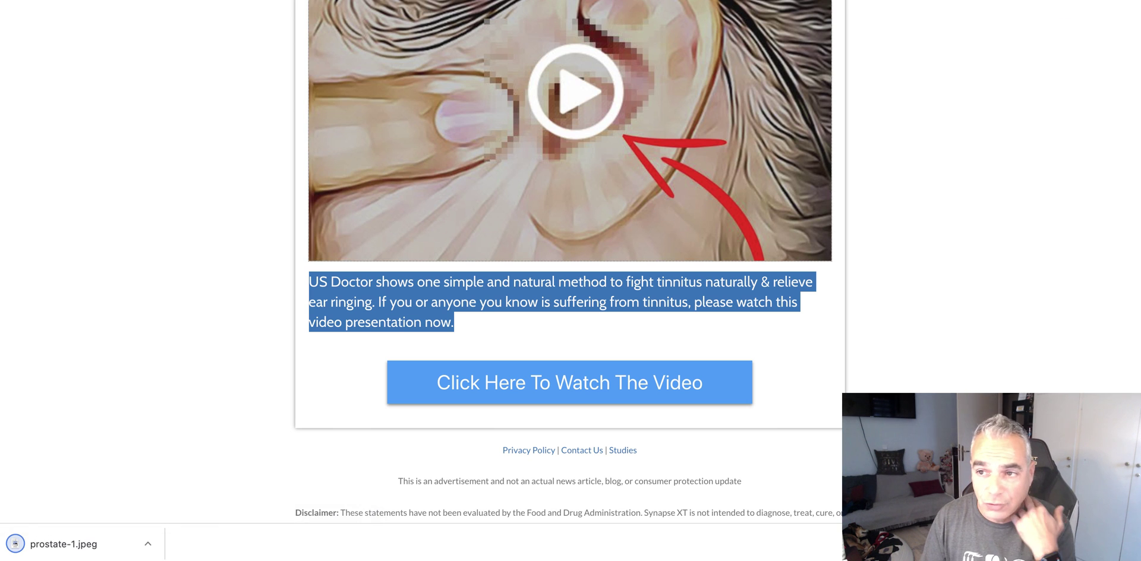
{"action": "key", "text": "ctrl+Tab"}
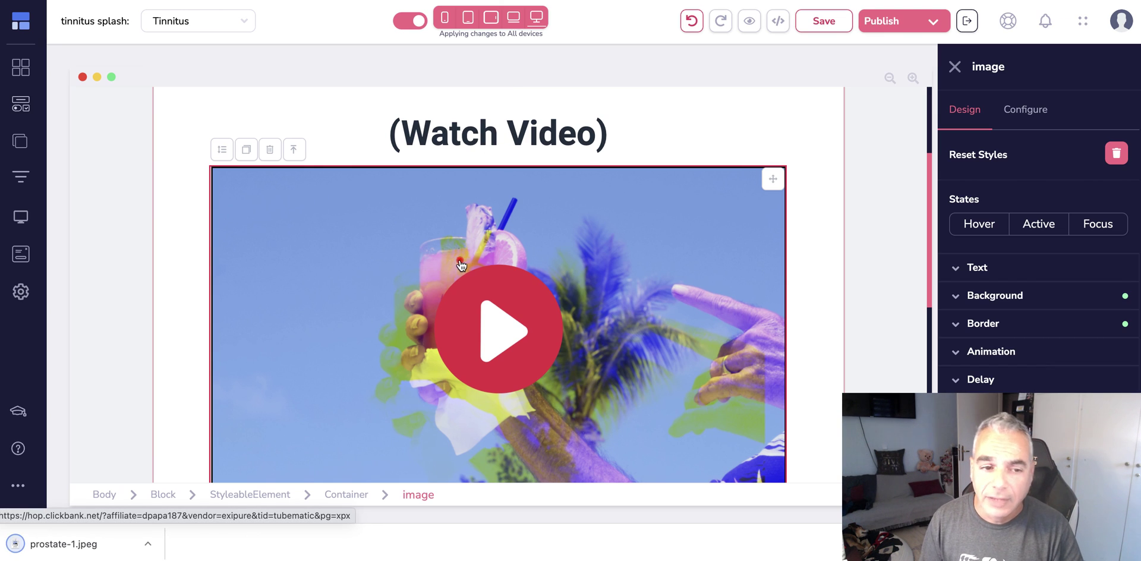
- Upload prostate-1.jpeg from the Desktop and set it as the video thumbnail image
{"action": "left_click", "coordinate": [1042, 113]}
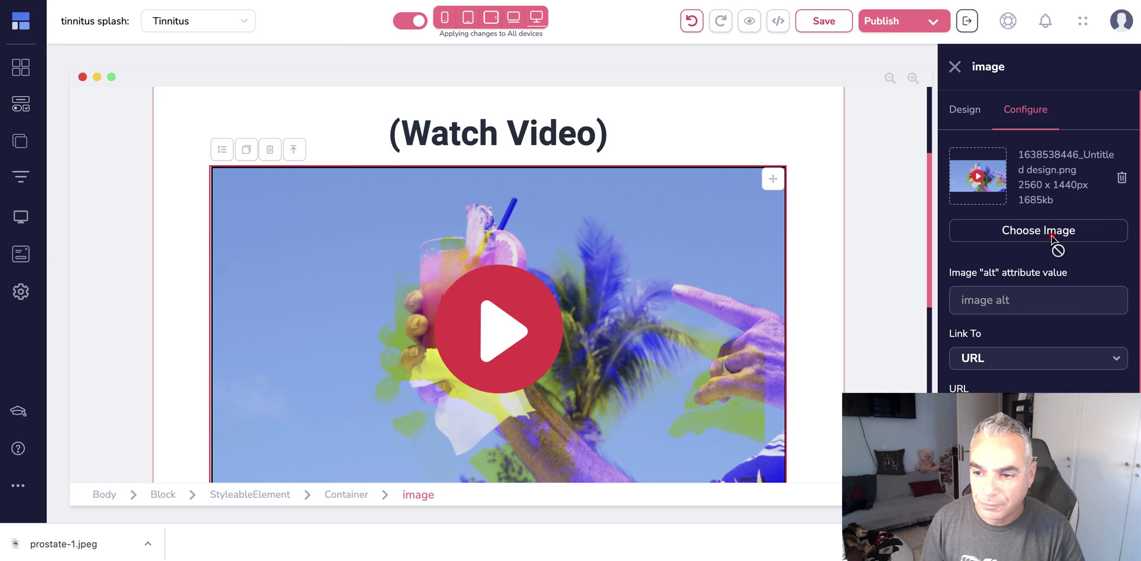
{"action": "left_click", "coordinate": [1053, 236]}
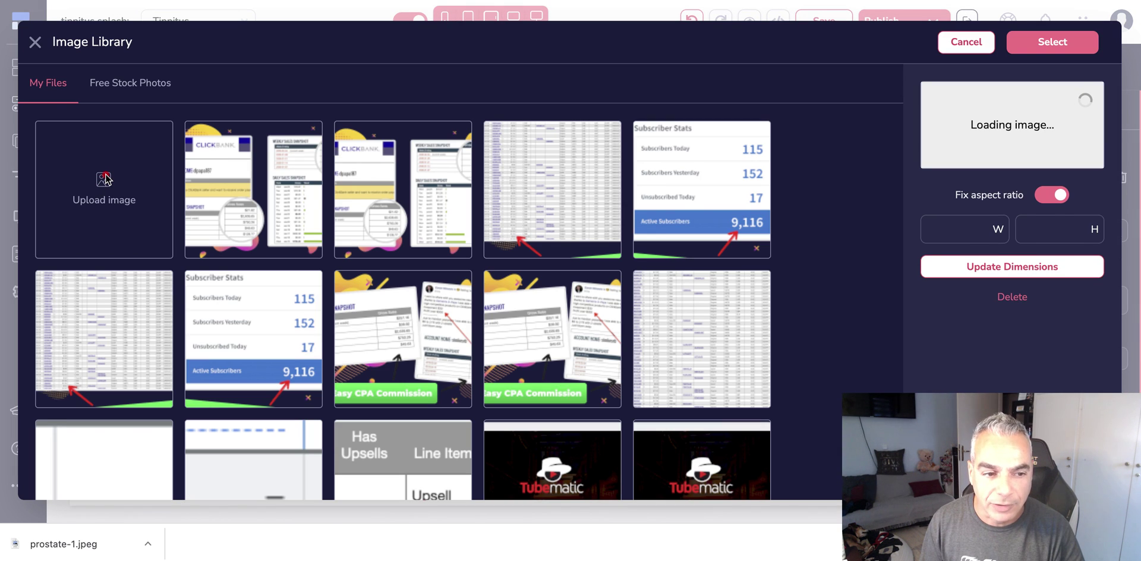
{"action": "left_click", "coordinate": [105, 179]}
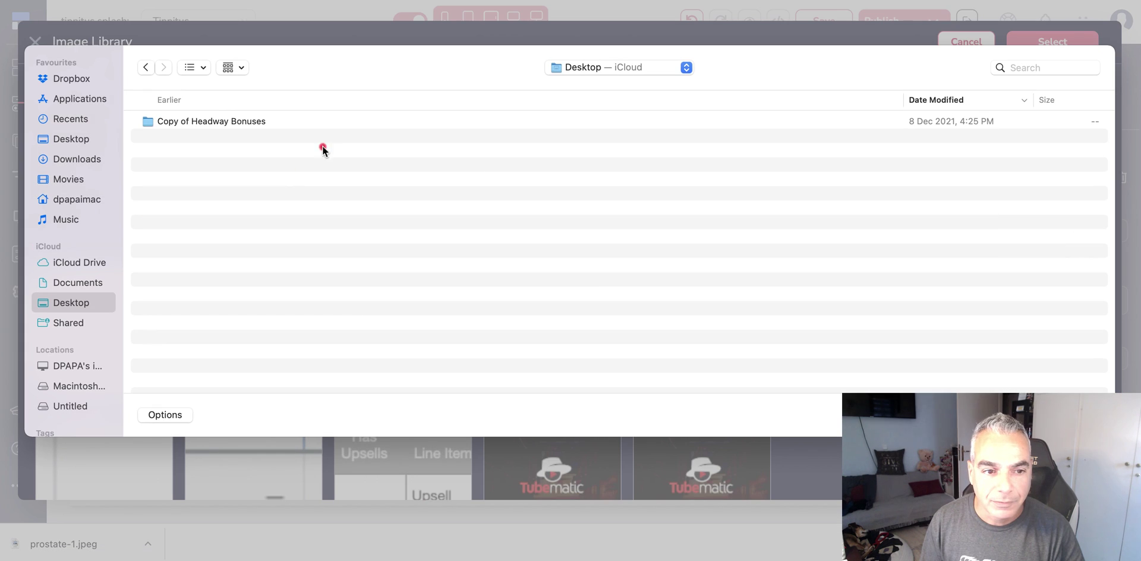
{"action": "left_click", "coordinate": [75, 140]}
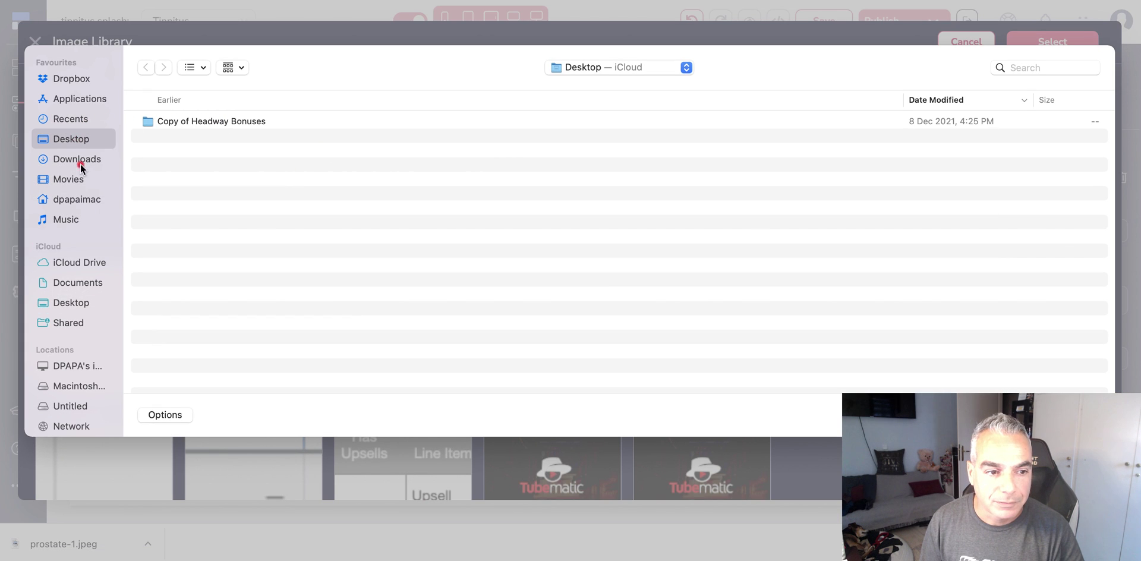
{"action": "left_click", "coordinate": [83, 157]}
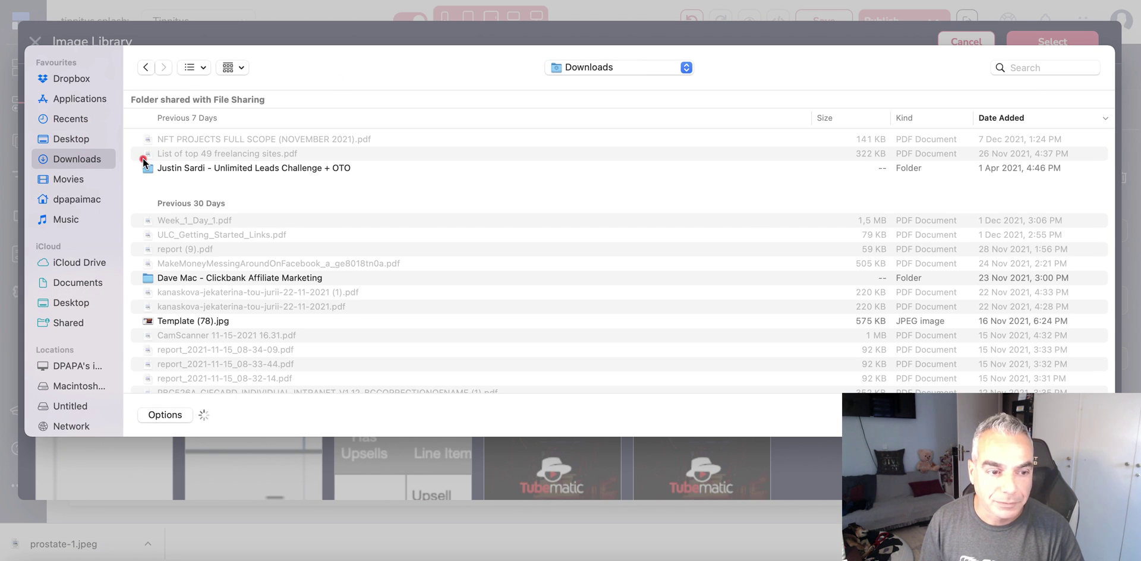
{"action": "left_click", "coordinate": [74, 142]}
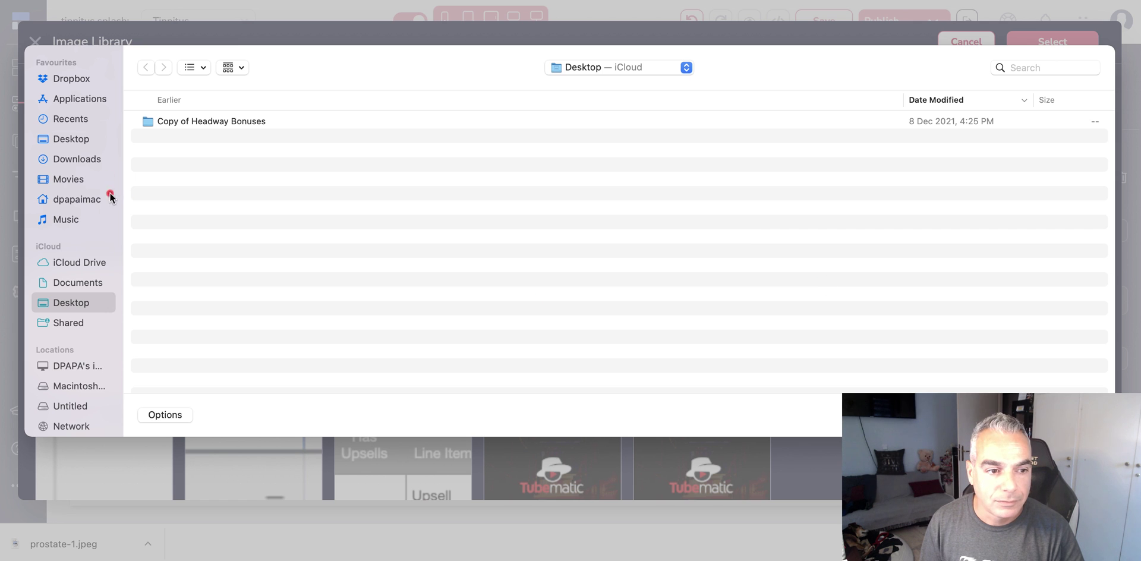
{"action": "left_click", "coordinate": [75, 139]}
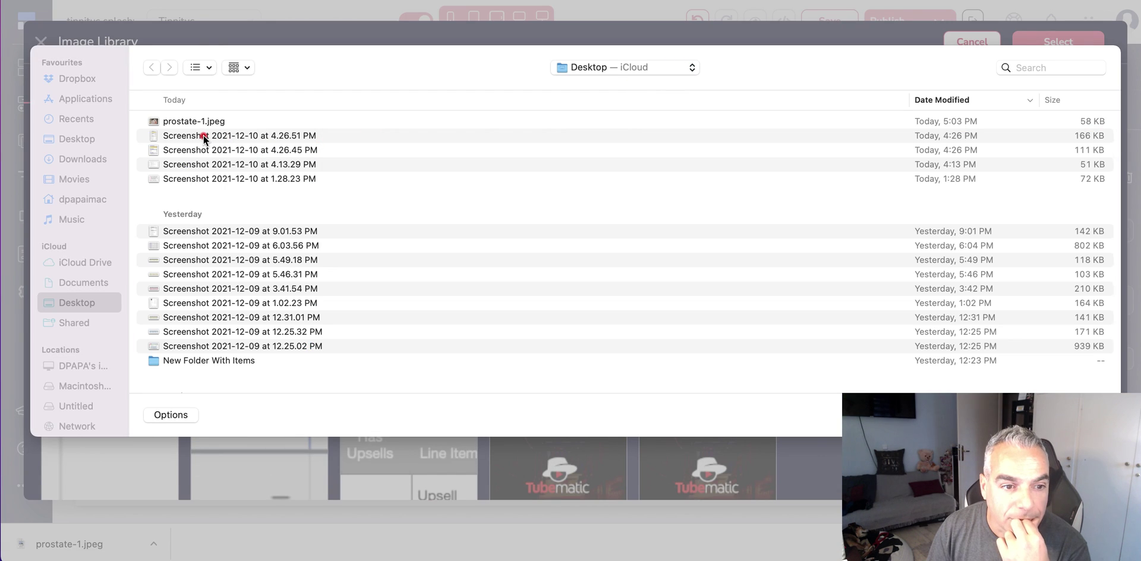
{"action": "left_click", "coordinate": [196, 121]}
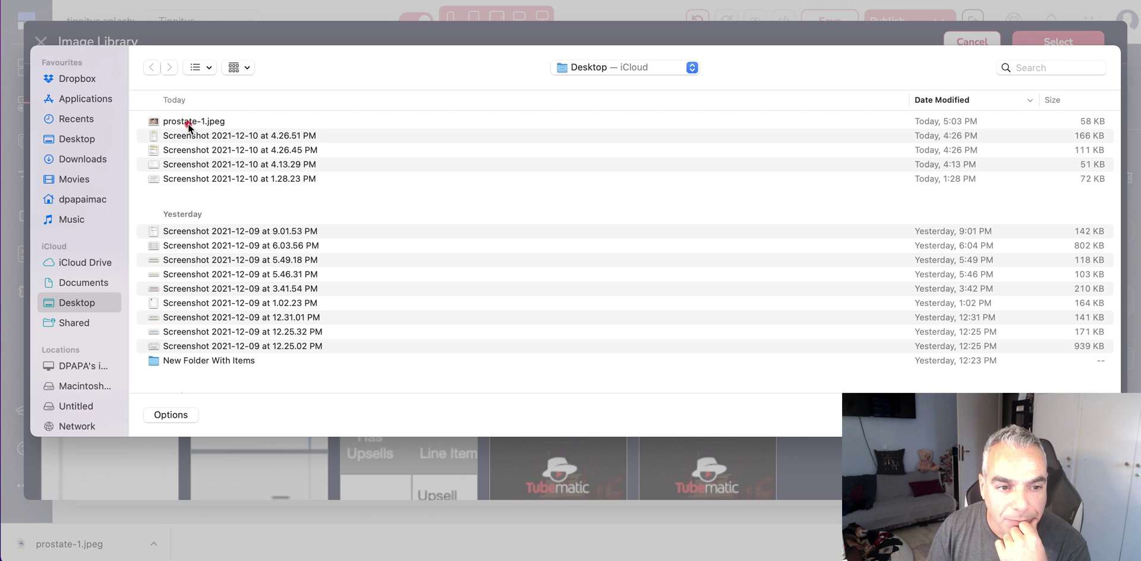
{"action": "left_click", "coordinate": [191, 121]}
{"action": "key", "text": "Return"}
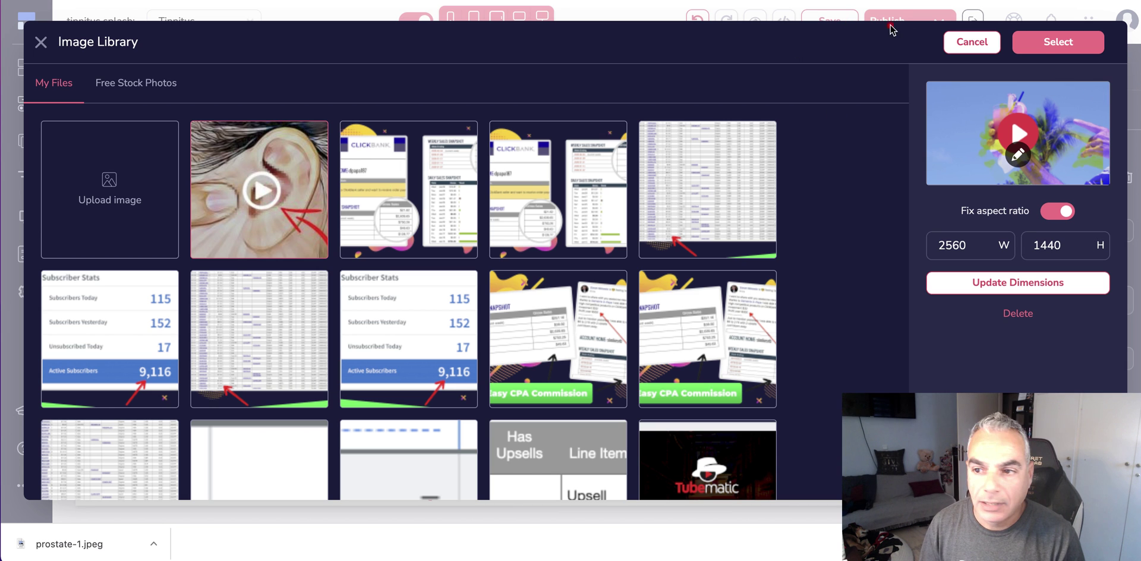
{"action": "left_click", "coordinate": [1042, 41]}
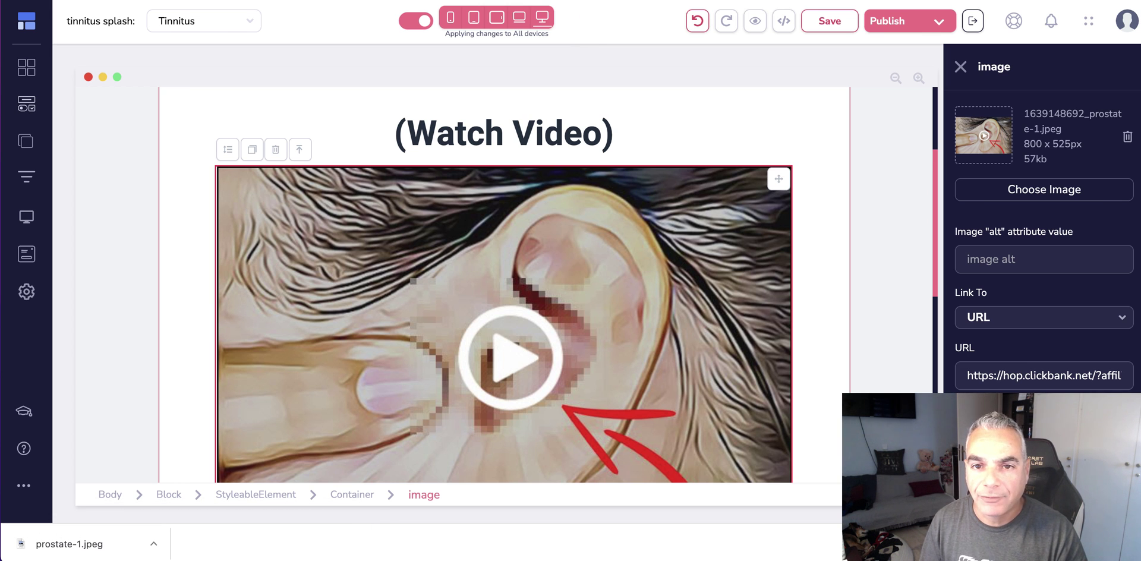
- Copy the generated HopLink from the HopLink Generator window and return to the full-screen editor
{"action": "key", "text": "ctrl+super+f"}
{"action": "left_click", "coordinate": [590, 336]}
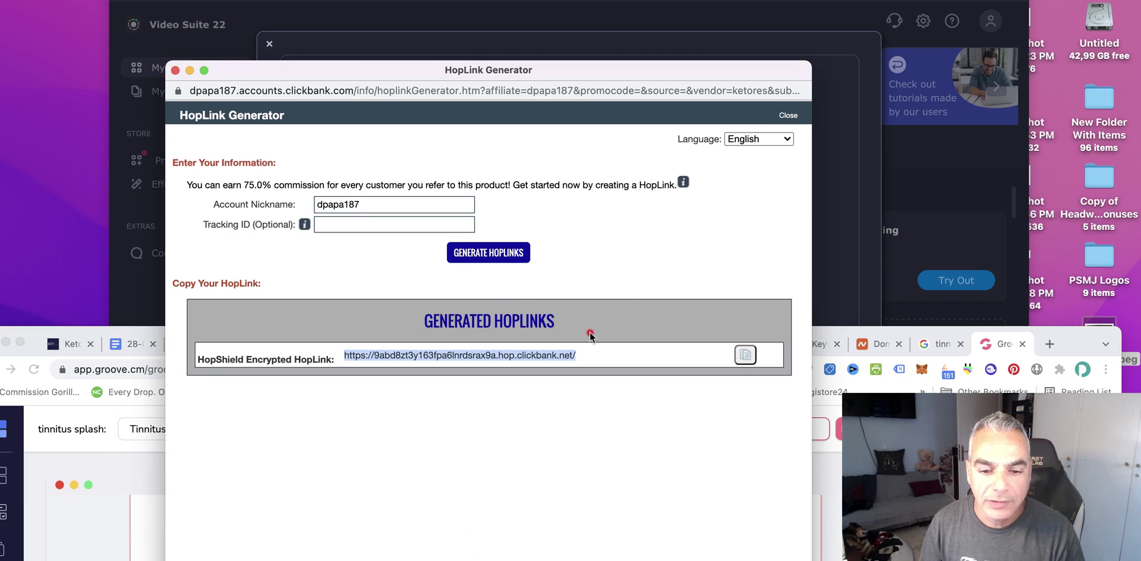
{"action": "left_click", "coordinate": [746, 355]}
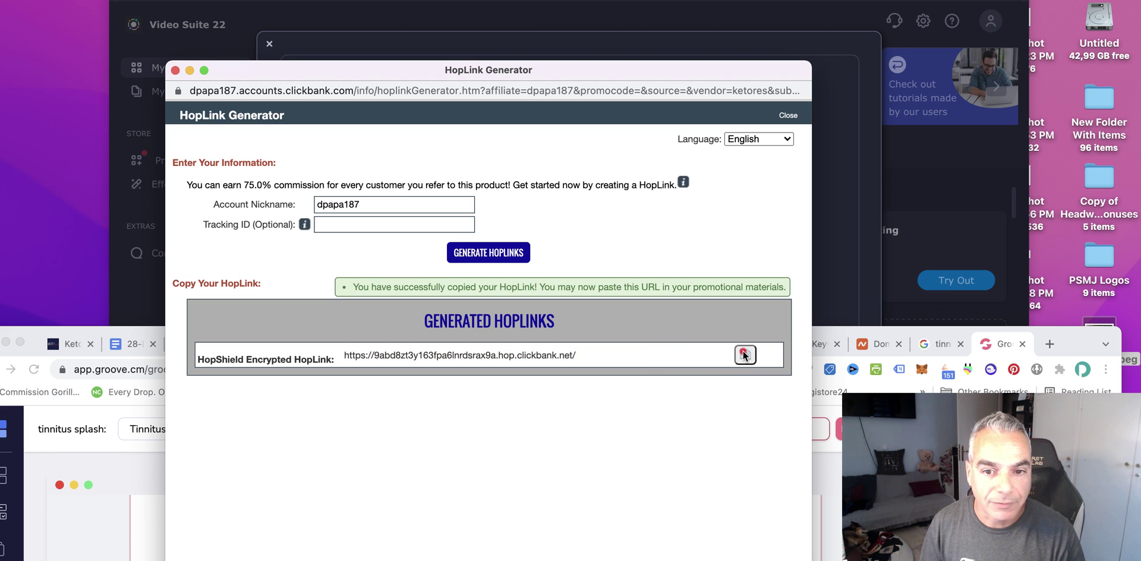
{"action": "left_click", "coordinate": [946, 336]}
{"action": "key", "text": "ctrl+super+f"}
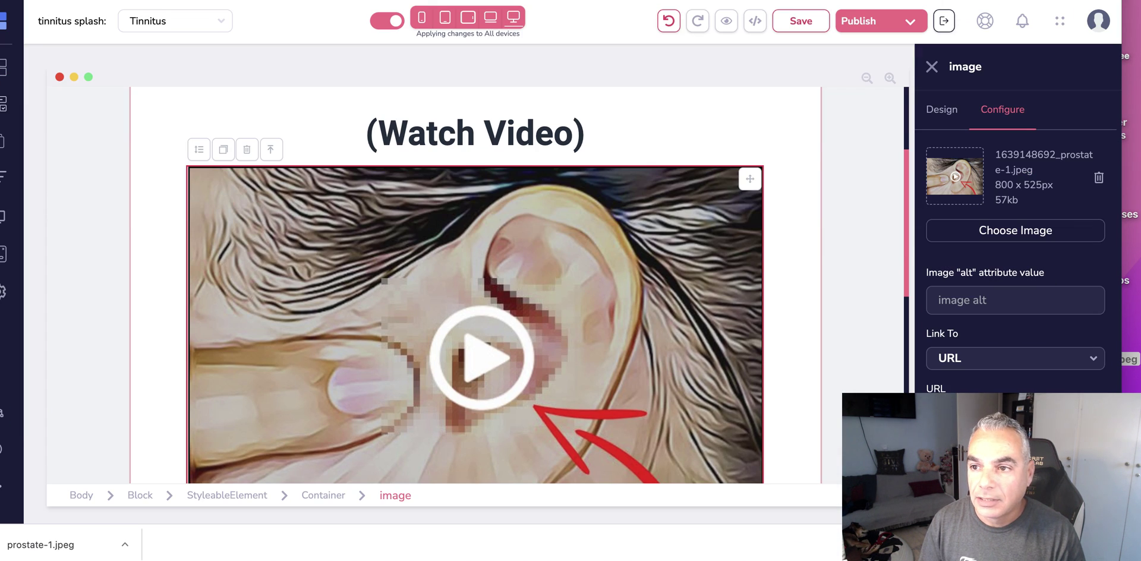
- On ClickBank's affiliate tools page, copy the Direct Link To Video affiliate link
{"action": "key", "text": "super+t"}
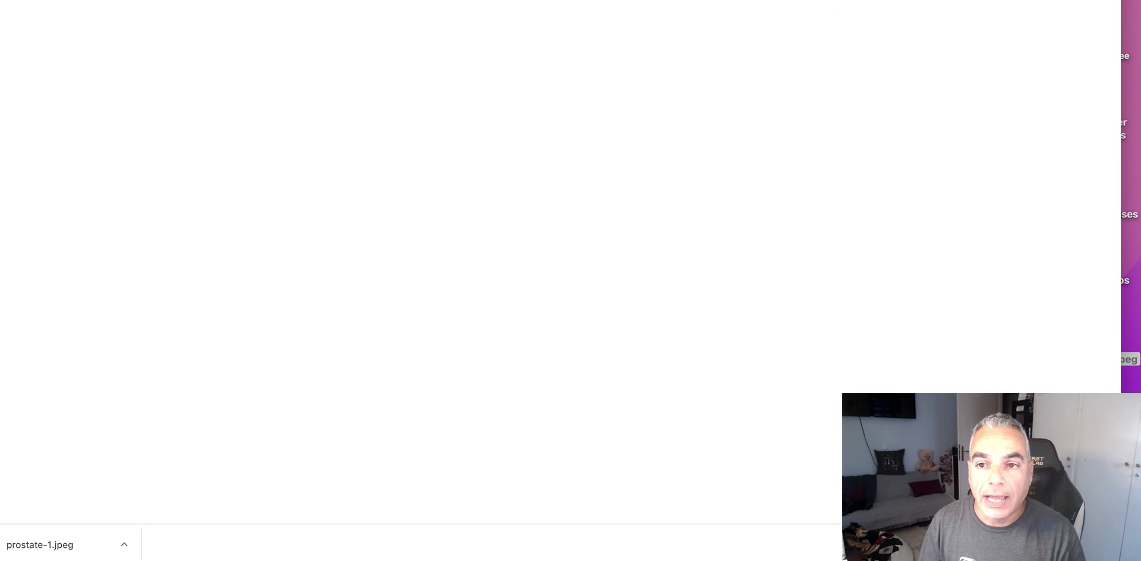
{"action": "key", "text": "super+w"}
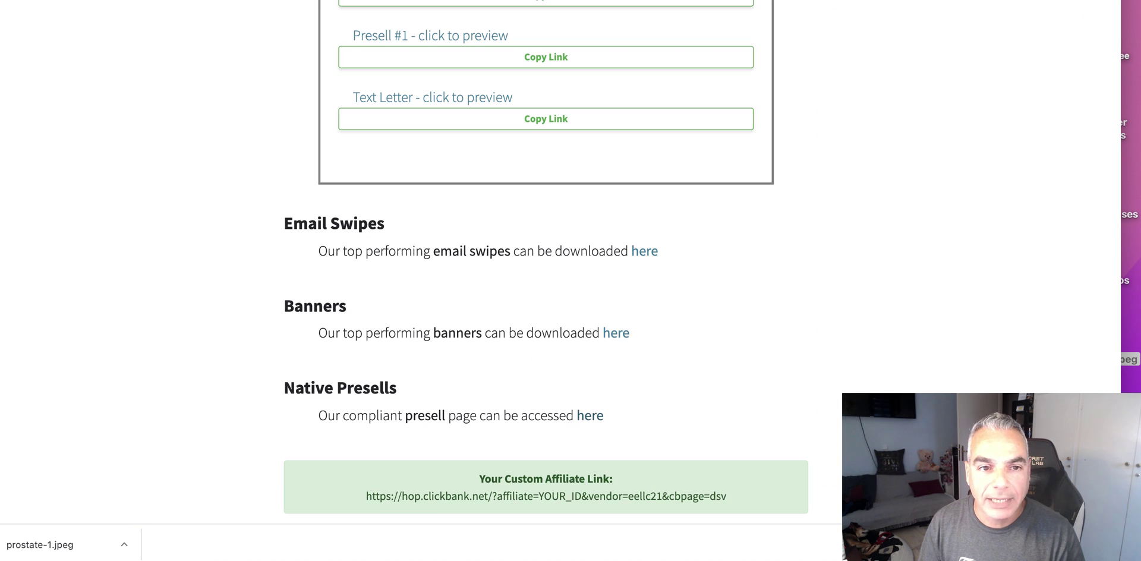
{"action": "scroll", "coordinate": [436, 95], "scroll_direction": "up", "scroll_amount": 4}
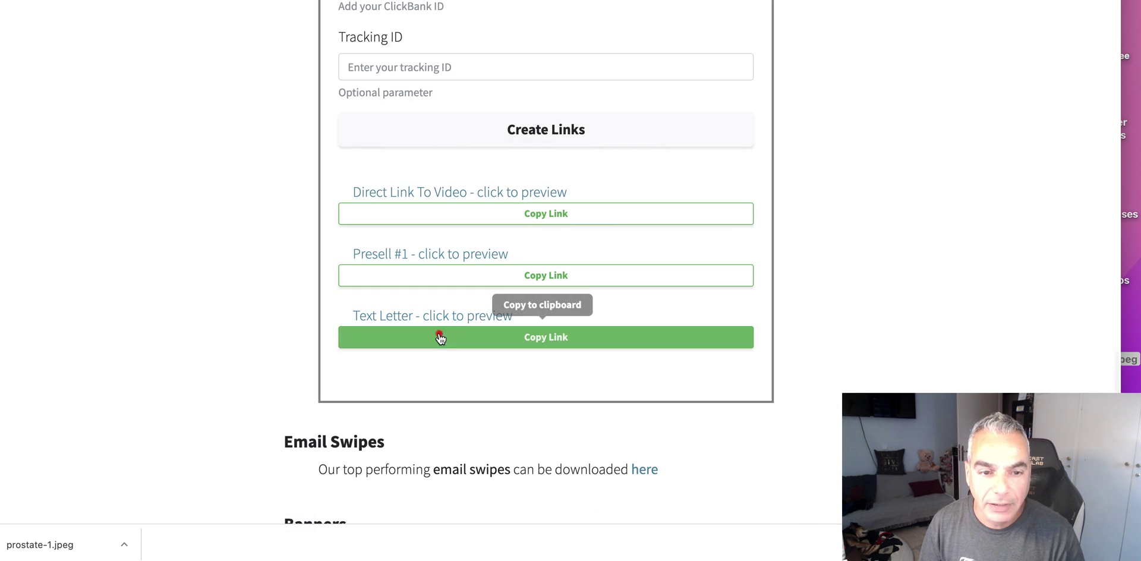
{"action": "scroll", "coordinate": [440, 334], "scroll_direction": "up", "scroll_amount": 3}
{"action": "left_click", "coordinate": [438, 236]}
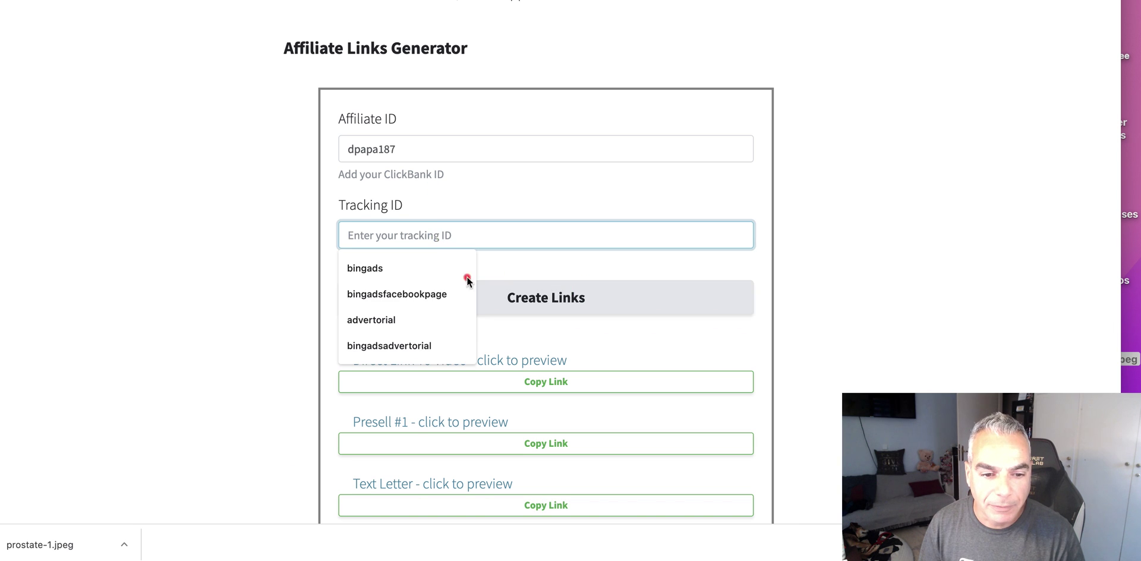
{"action": "scroll", "coordinate": [468, 323], "scroll_direction": "down", "scroll_amount": 3}
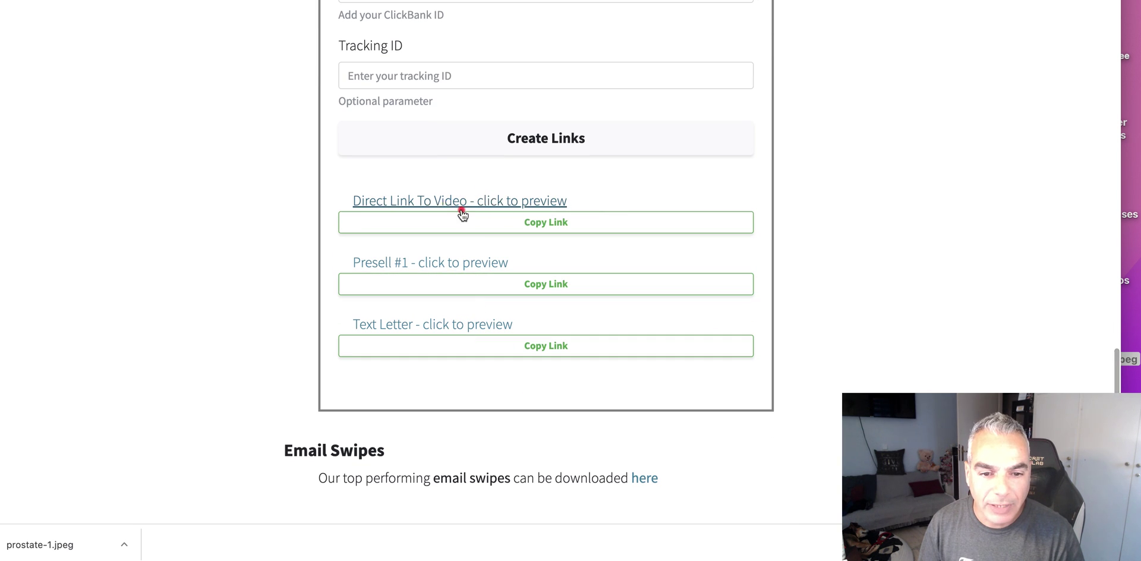
{"action": "left_click", "coordinate": [523, 223]}
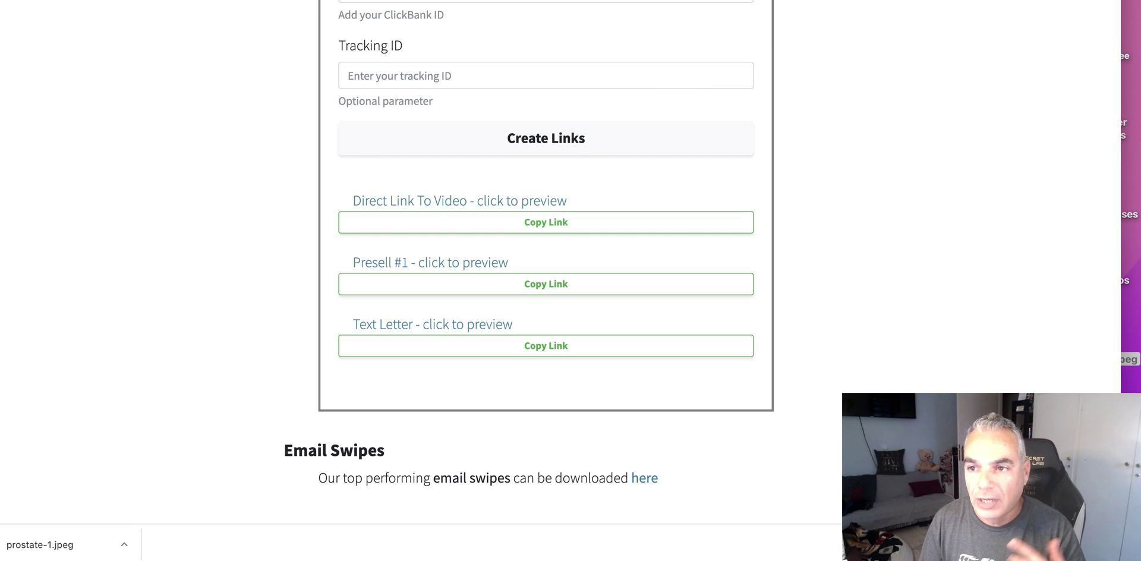
{"action": "key", "text": "super+Tab"}
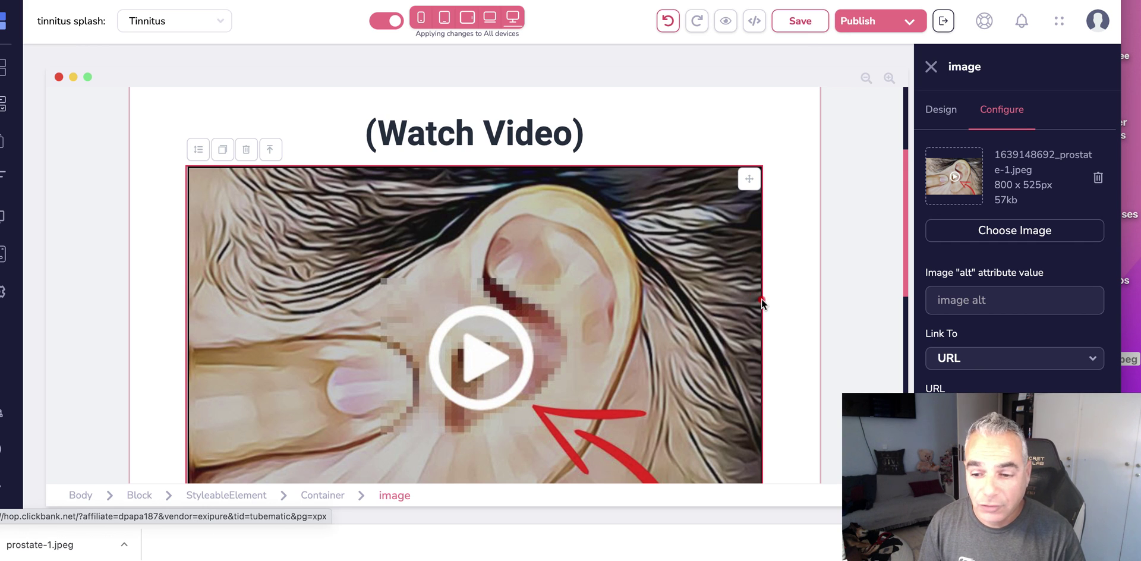
- Select the WATCH NOW button and its current link address
{"action": "scroll", "coordinate": [762, 298], "scroll_direction": "down", "scroll_amount": 3}
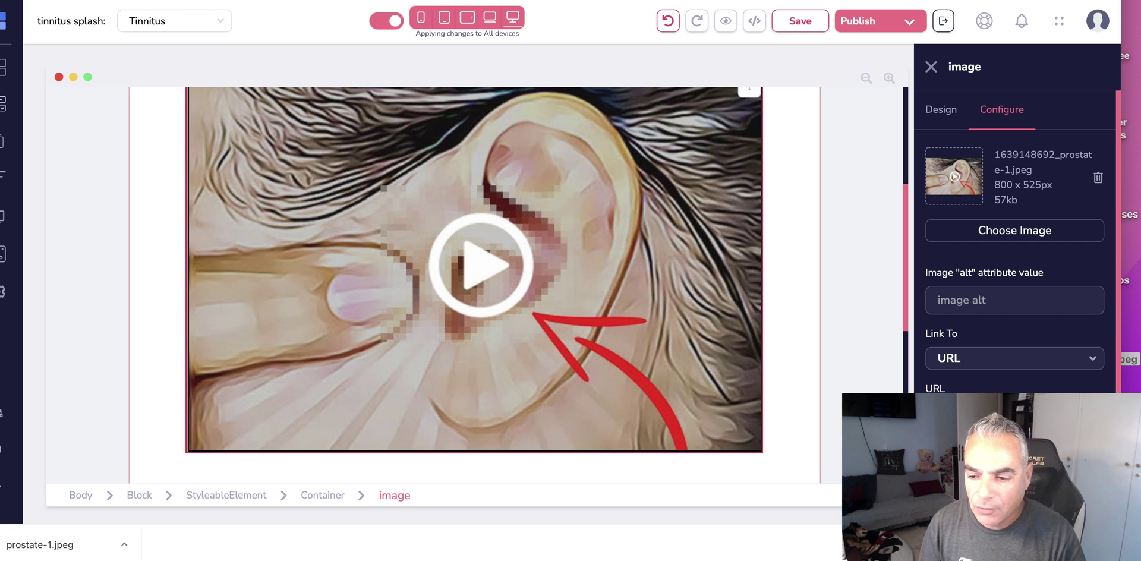
{"action": "scroll", "coordinate": [476, 270], "scroll_direction": "down", "scroll_amount": 5}
{"action": "scroll", "coordinate": [572, 334], "scroll_direction": "down", "scroll_amount": 9}
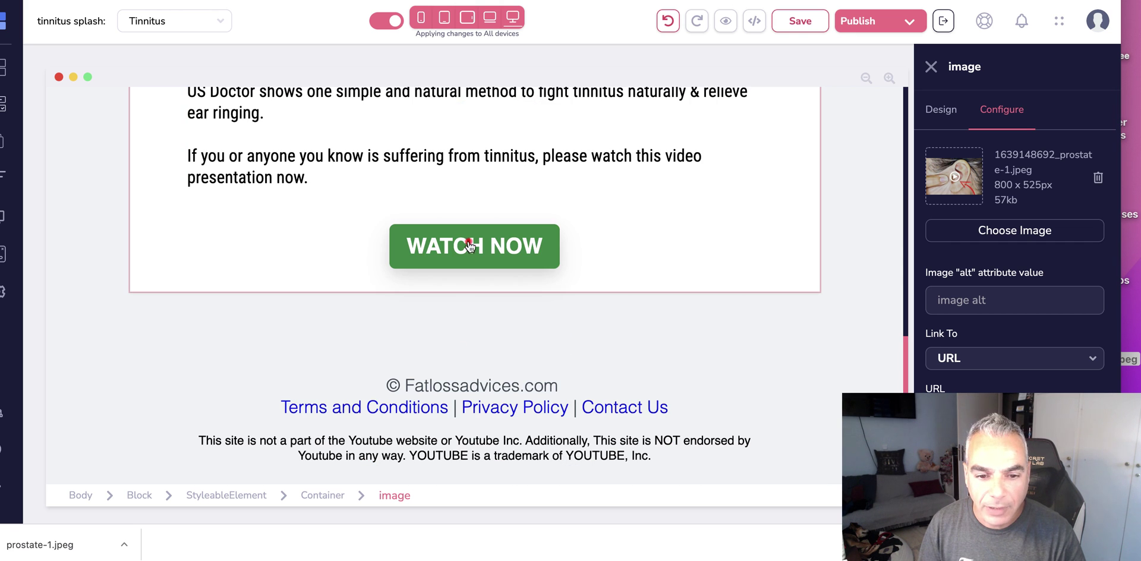
{"action": "left_click", "coordinate": [469, 246]}
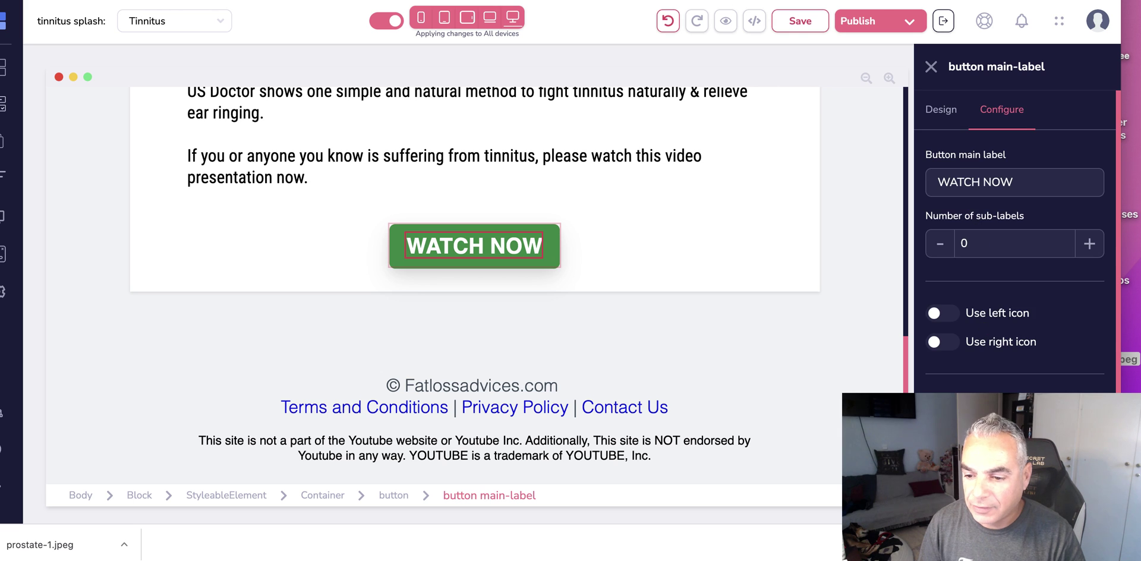
{"action": "scroll", "coordinate": [926, 380], "scroll_direction": "down", "scroll_amount": 3}
{"action": "left_click_drag", "start_coordinate": [932, 390], "coordinate": [982, 372]}
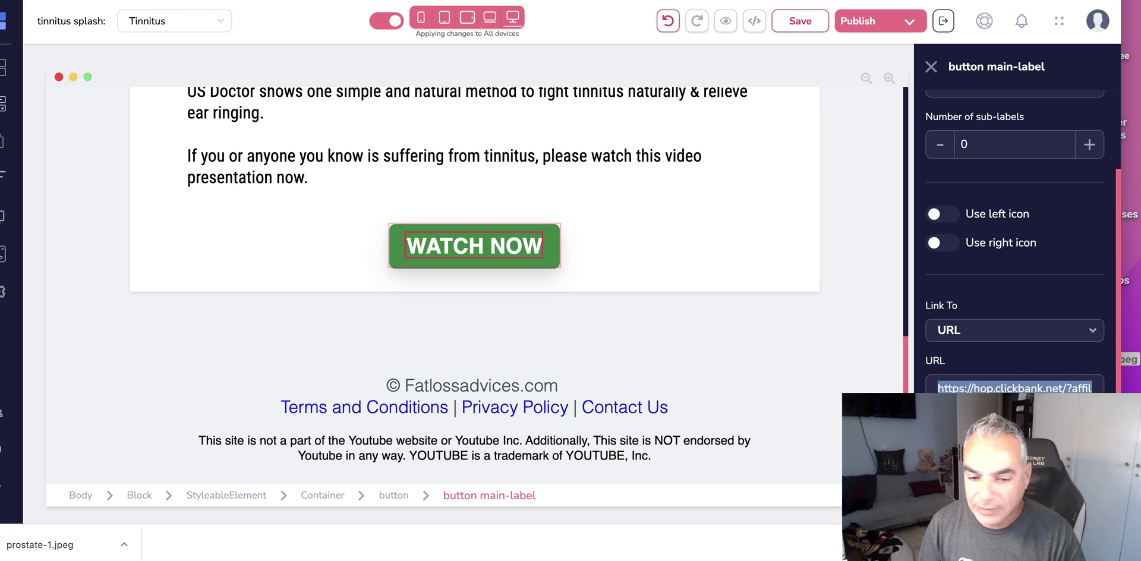
{"action": "left_click", "coordinate": [503, 284]}
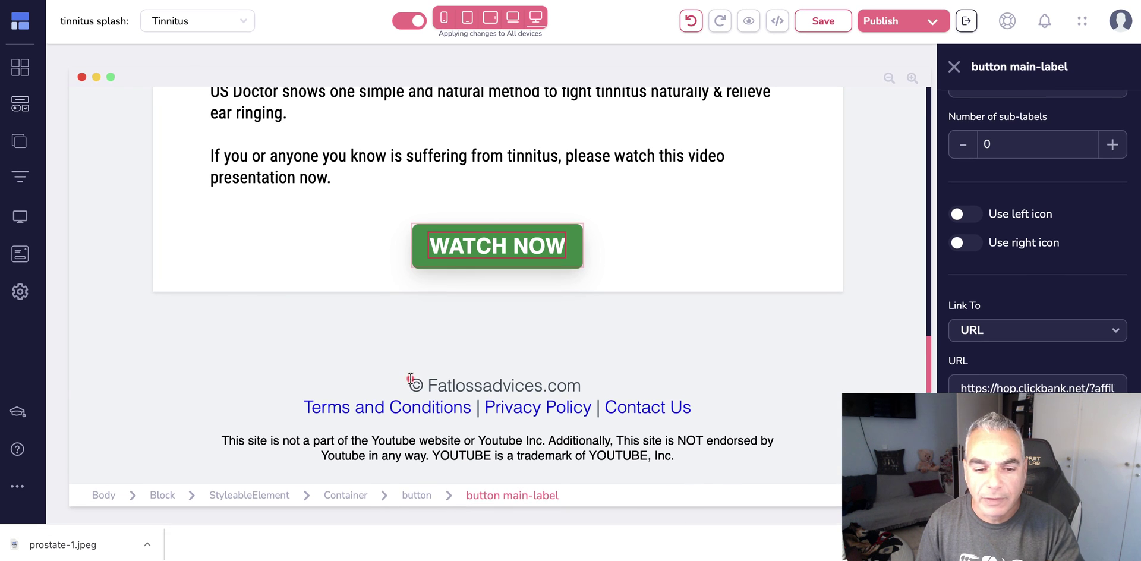
- Paste over 'Fatlossadvices' in the footer, then undo the accidental affiliate-link paste
{"action": "left_click", "coordinate": [410, 379]}
{"action": "left_click_drag", "start_coordinate": [428, 385], "coordinate": [552, 385]}
{"action": "key", "text": "super+v"}
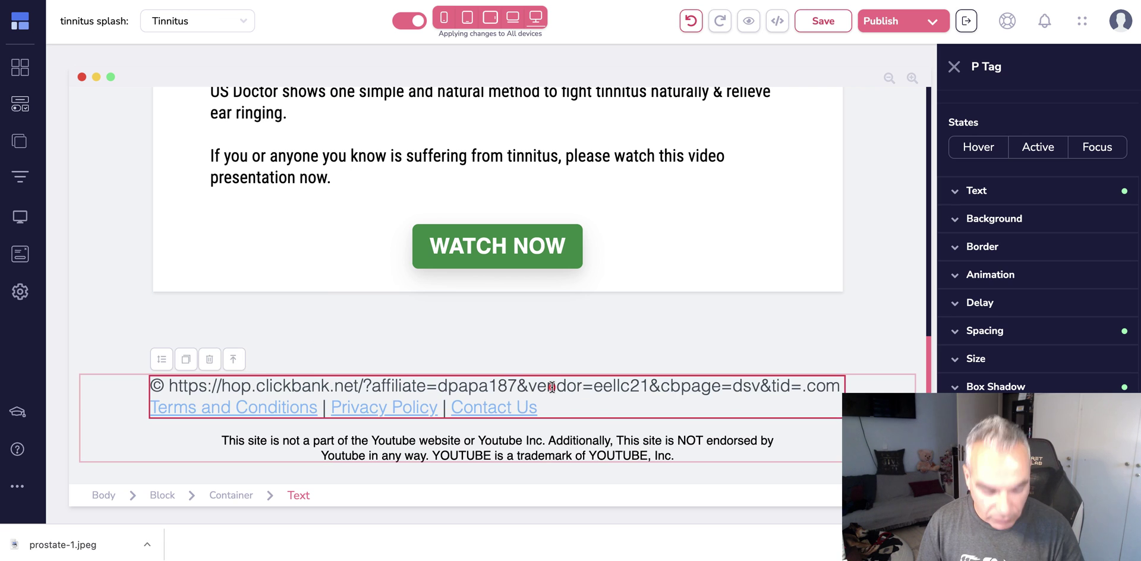
{"action": "key", "text": "super+z"}
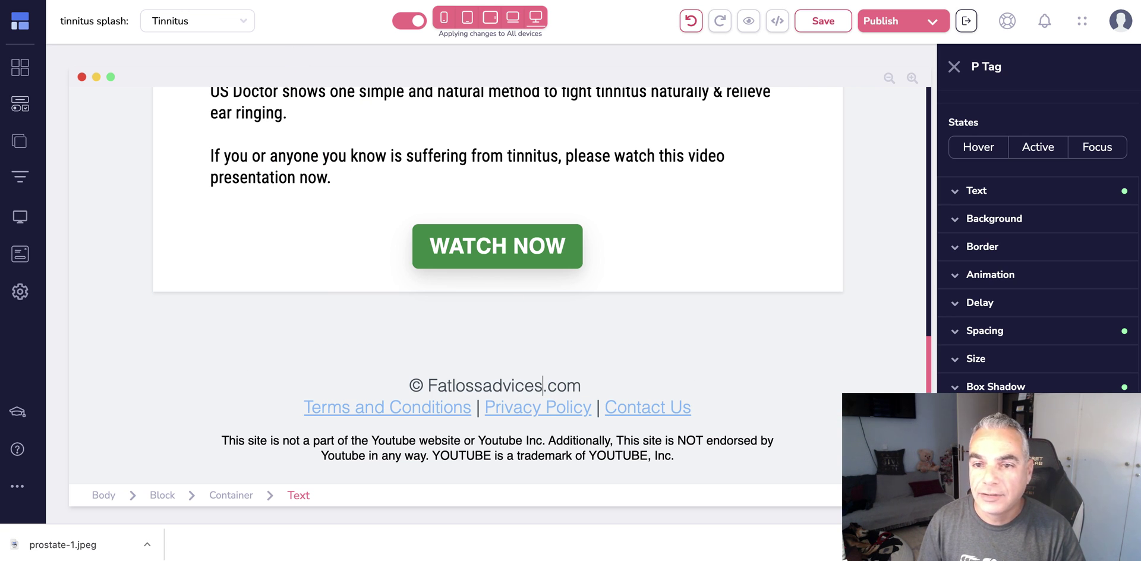
- Copy howtostoptinnitus.info from Namecheap and paste it into the footer copyright, removing the leftover '.com'
{"action": "key", "text": "ctrl+Tab"}
{"action": "scroll", "coordinate": [524, 260], "scroll_direction": "up", "scroll_amount": 5}
{"action": "left_click_drag", "start_coordinate": [470, 178], "coordinate": [290, 180]}
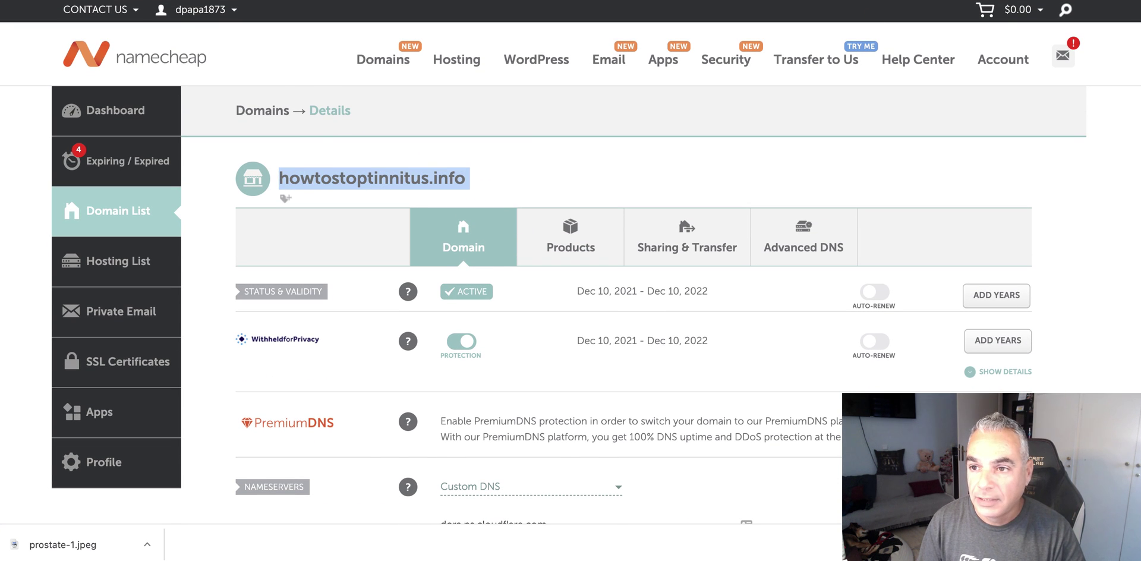
{"action": "key", "text": "ctrl+shift+Tab"}
{"action": "left_click", "coordinate": [543, 385]}
{"action": "left_click_drag", "start_coordinate": [543, 385], "coordinate": [433, 377]}
{"action": "type", "text": "howtostoptinnitus.info"}
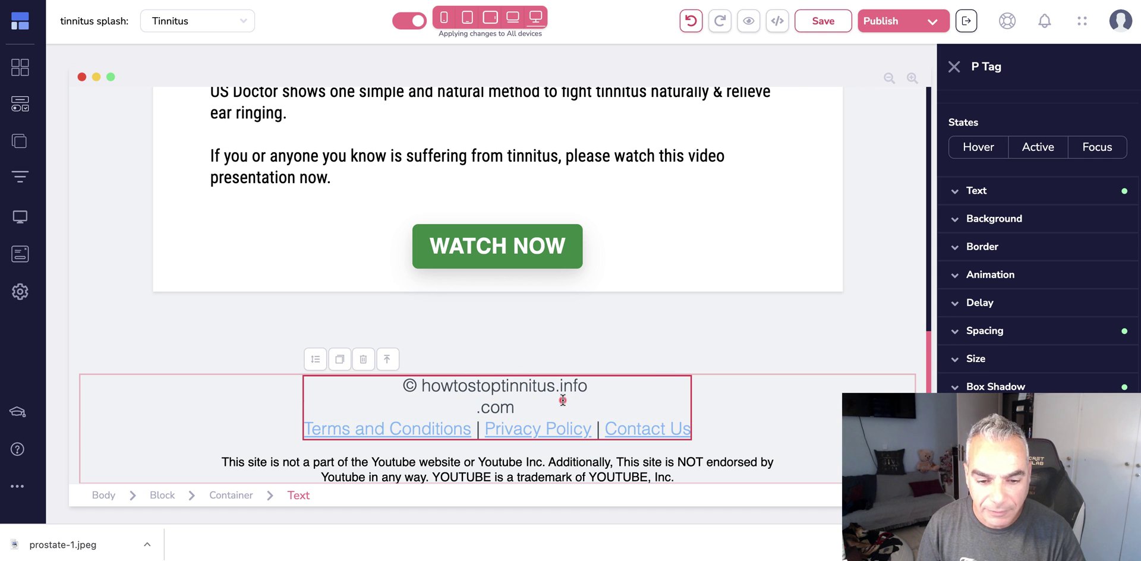
{"action": "key", "text": "BackSpace"}
{"action": "key", "text": "BackSpace"}
{"action": "key", "text": "BackSpace"}
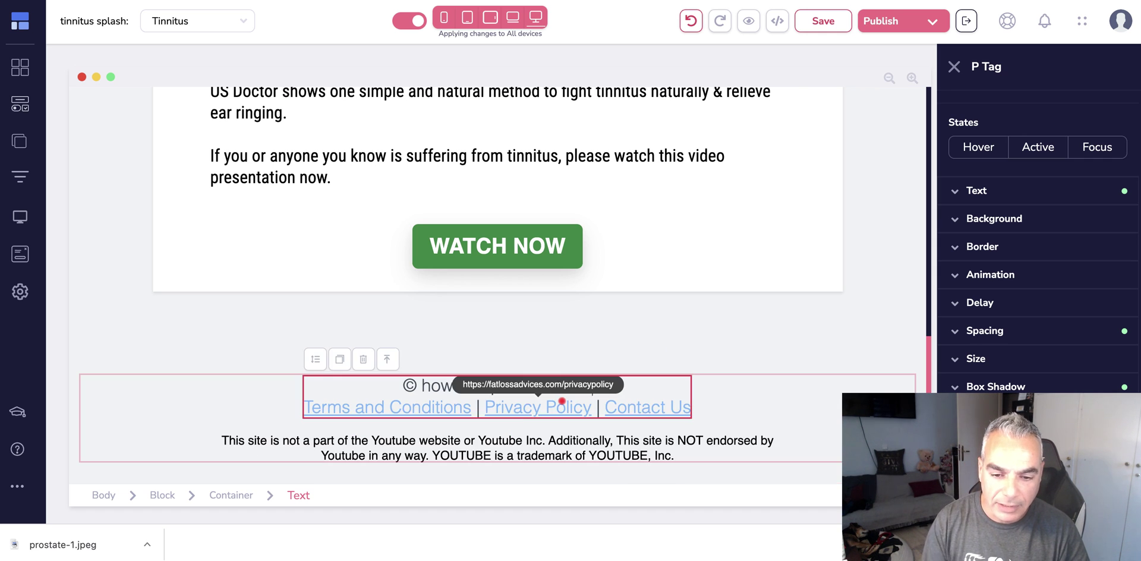
{"action": "left_click", "coordinate": [445, 406]}
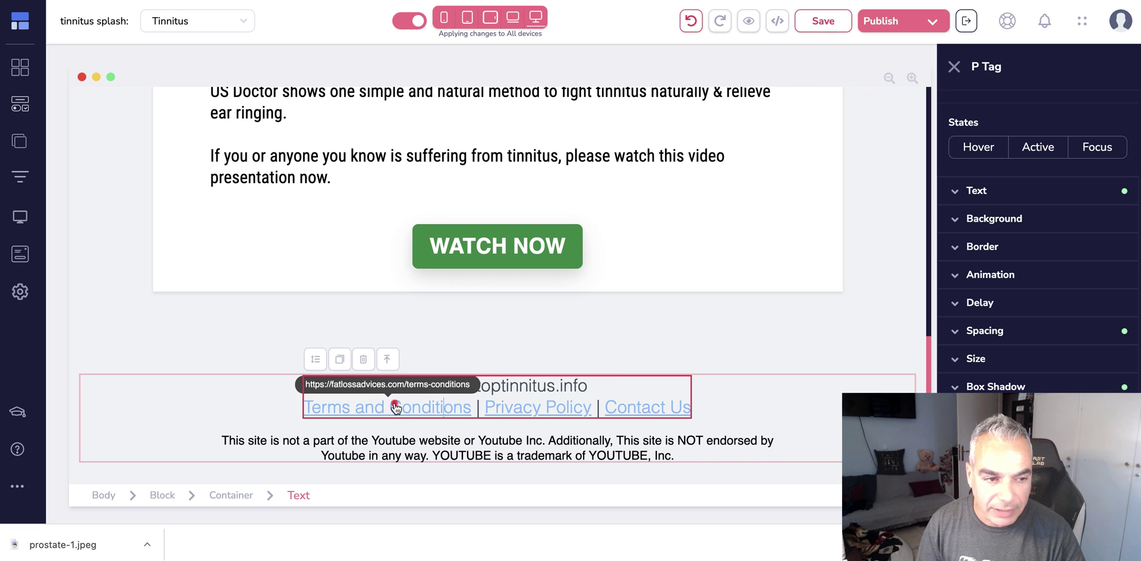
- Add a new site page from the Blank Template
{"action": "left_click", "coordinate": [20, 143]}
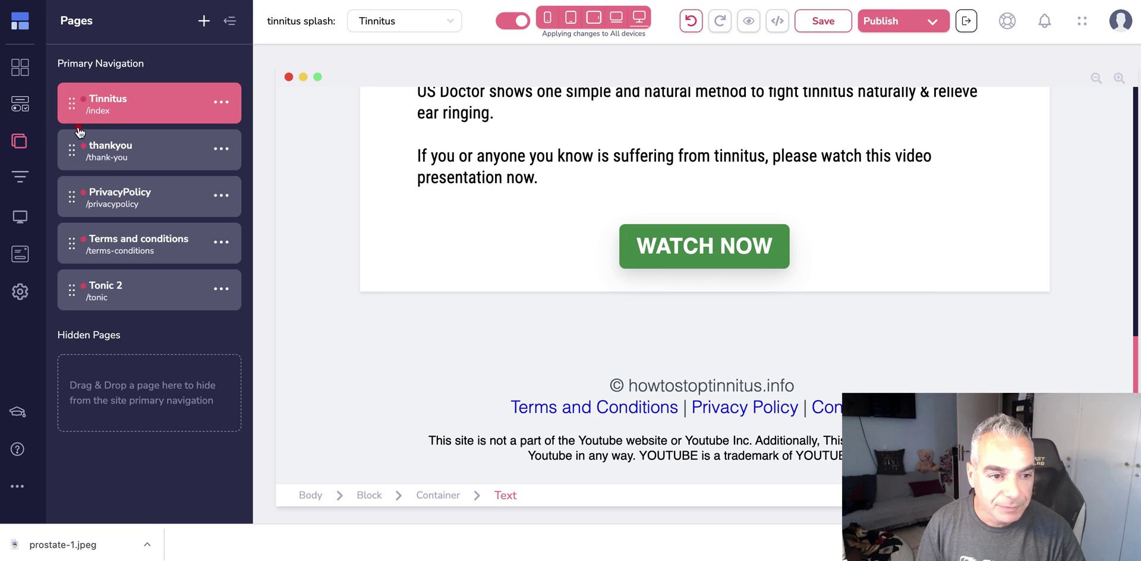
{"action": "left_click", "coordinate": [203, 20]}
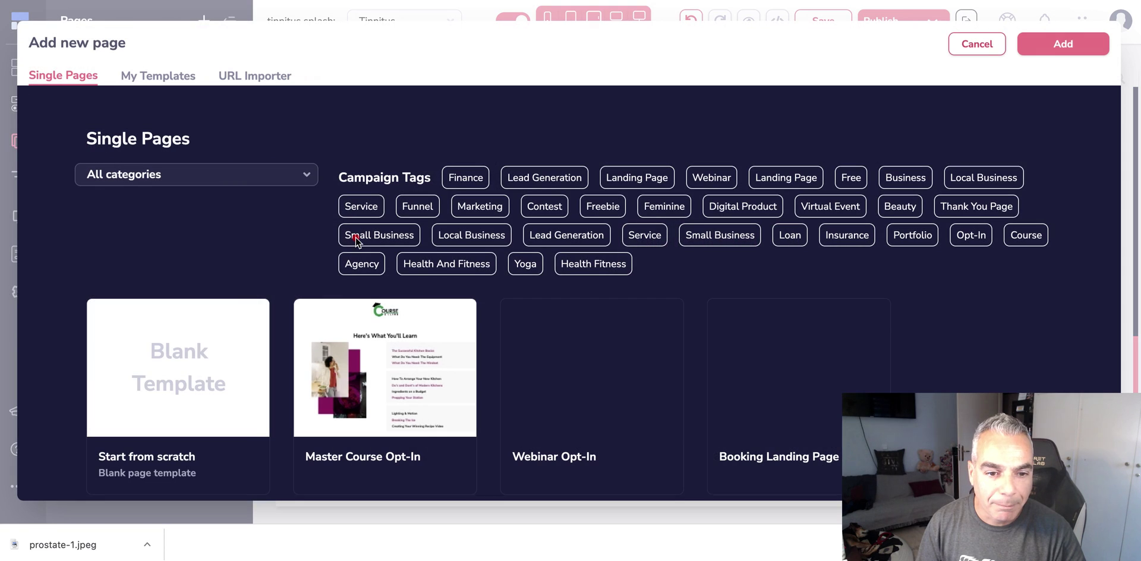
{"action": "left_click", "coordinate": [186, 369]}
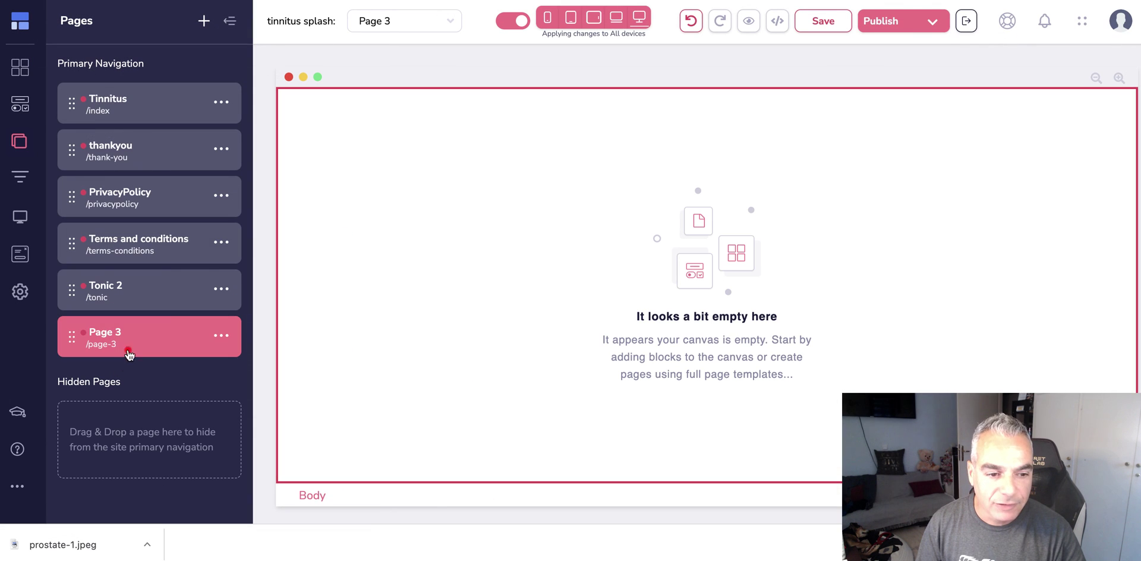
- Drag a Container and a 1 Column layout from Elements onto the blank page
{"action": "left_click", "coordinate": [26, 70]}
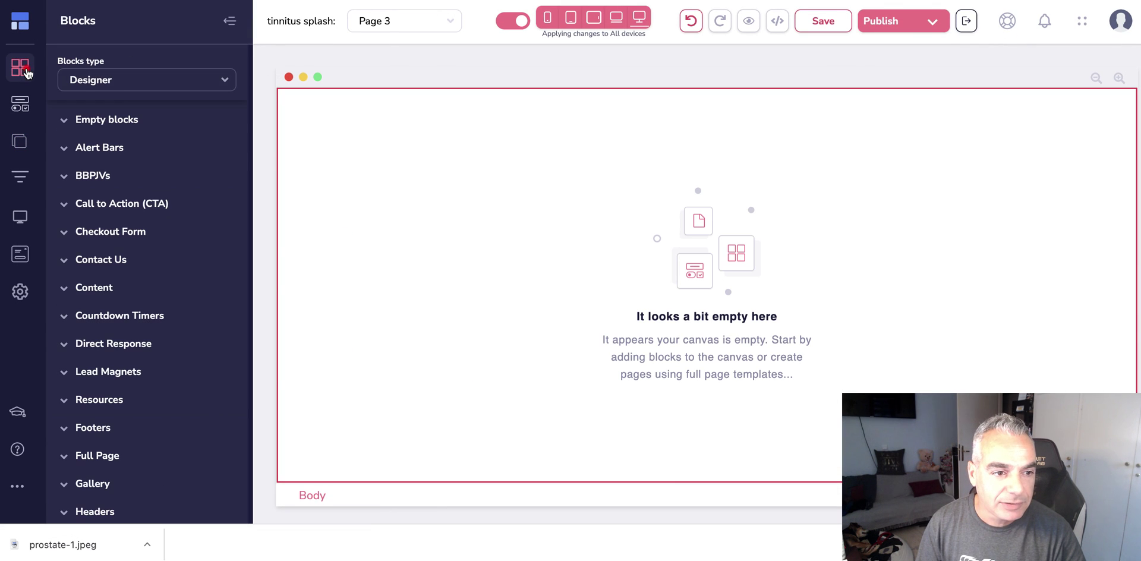
{"action": "left_click", "coordinate": [19, 105]}
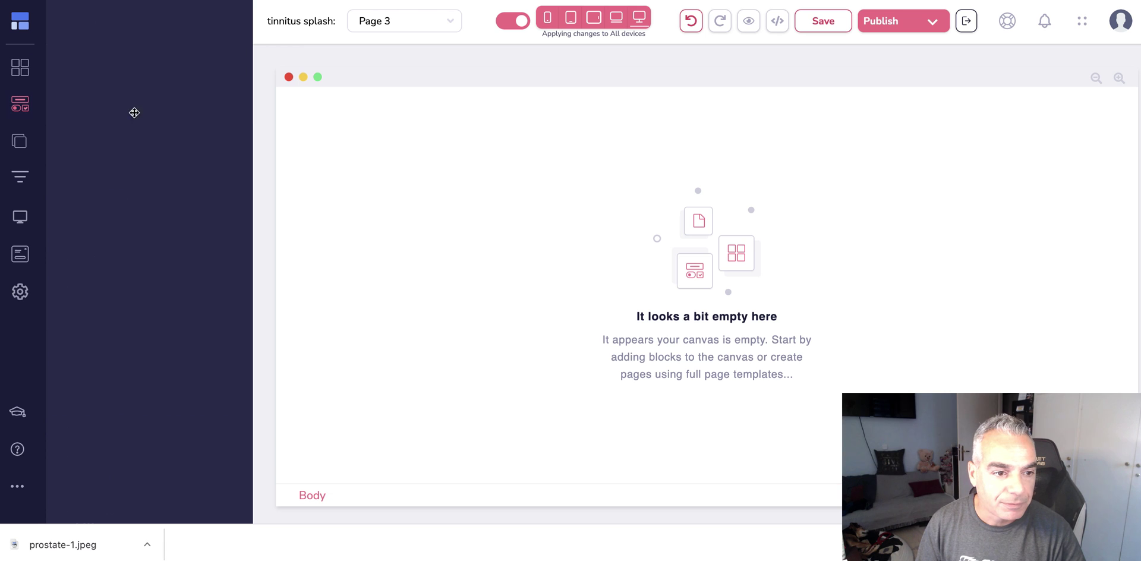
{"action": "left_click_drag", "start_coordinate": [149, 342], "coordinate": [390, 143]}
{"action": "left_click_drag", "start_coordinate": [87, 110], "coordinate": [451, 135]}
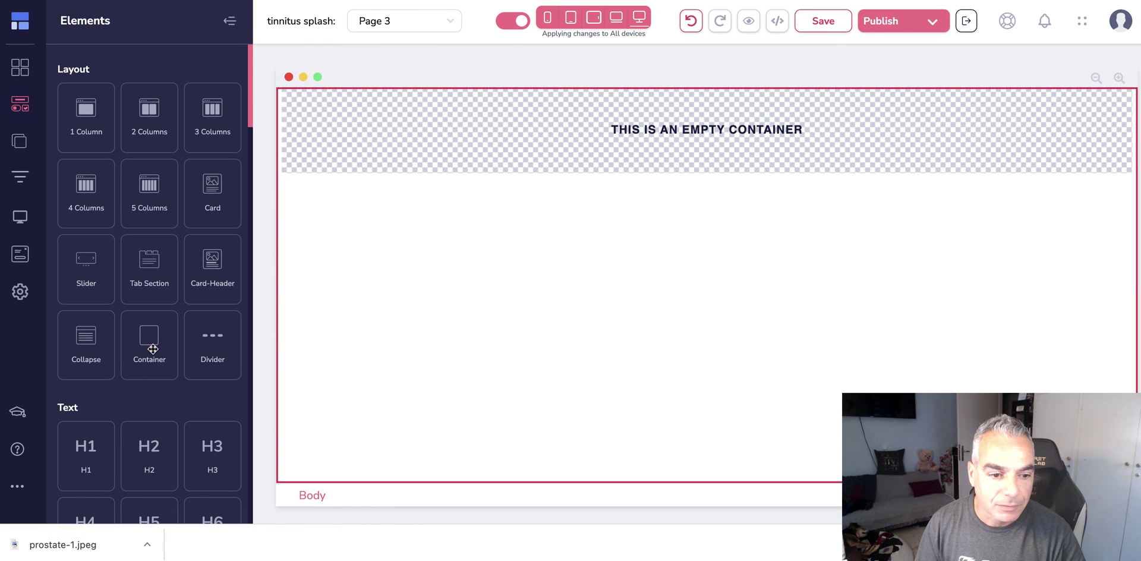
{"action": "left_click_drag", "start_coordinate": [150, 339], "coordinate": [404, 125]}
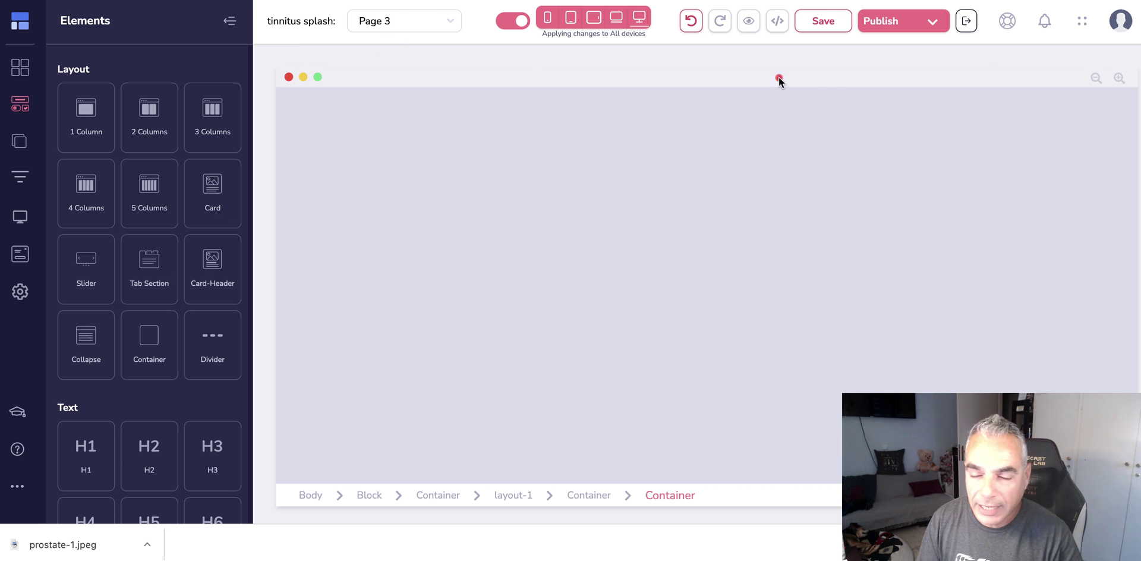
{"action": "key", "text": "super+t"}
- Search 'terms and conditions', open the generator's home page and paste howtostoptinnitus.info as company name
{"action": "type", "text": "term"}
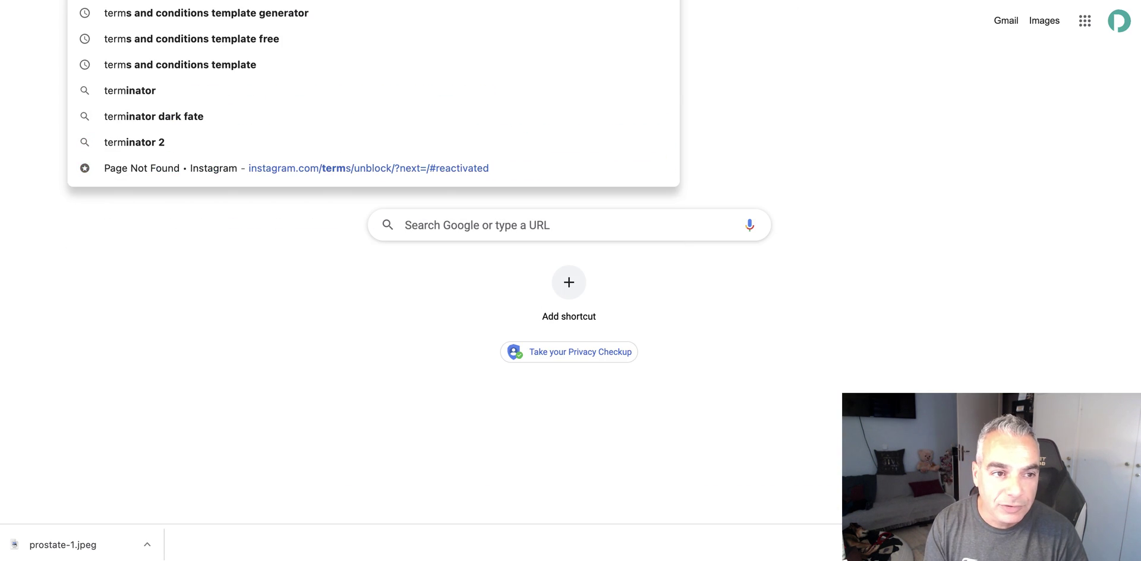
{"action": "type", "text": "s a"}
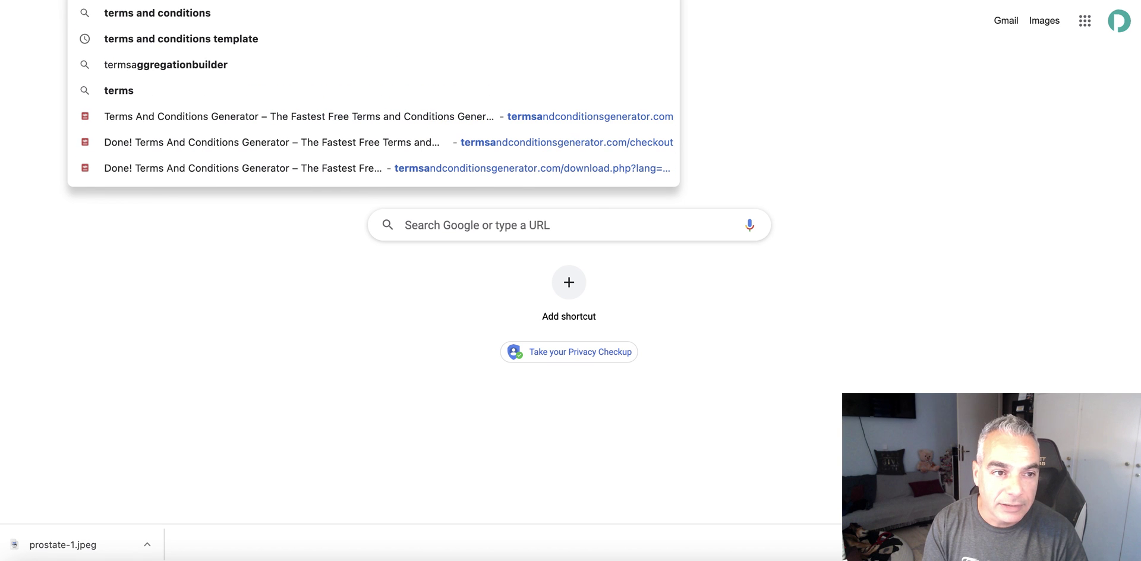
{"action": "type", "text": "nd conditions"}
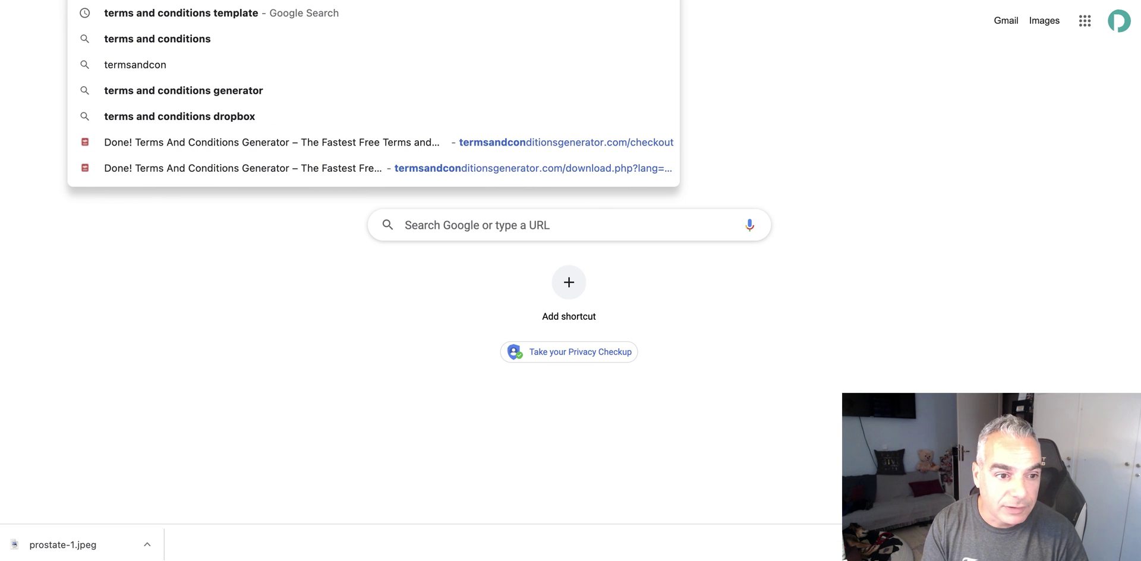
{"action": "key", "text": "Down"}
{"action": "key", "text": "Down"}
{"action": "key", "text": "Down"}
{"action": "key", "text": "Down"}
{"action": "key", "text": "Down"}
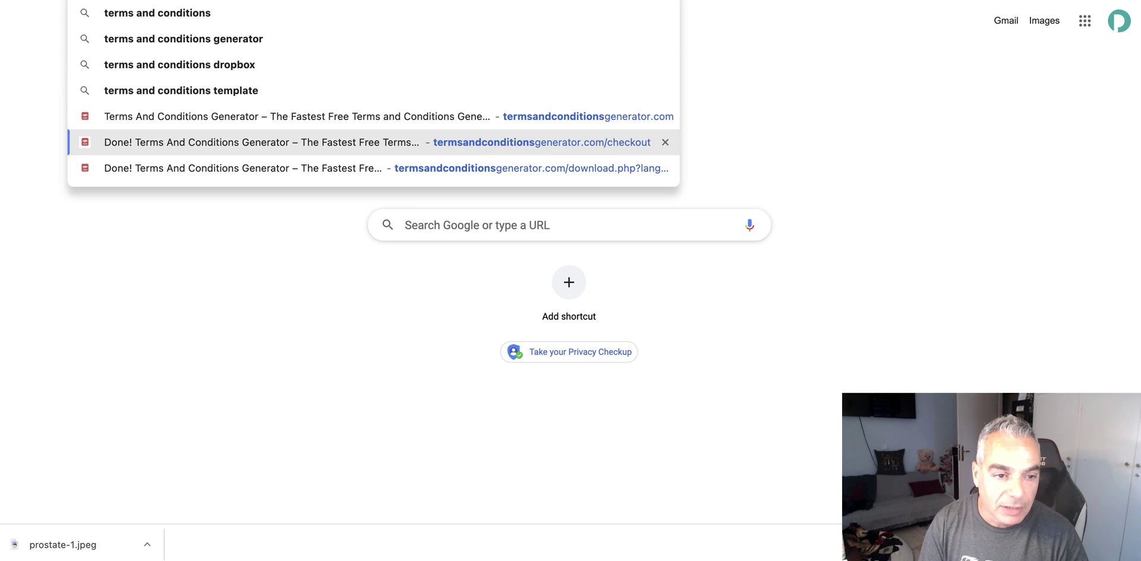
{"action": "key", "text": "Return"}
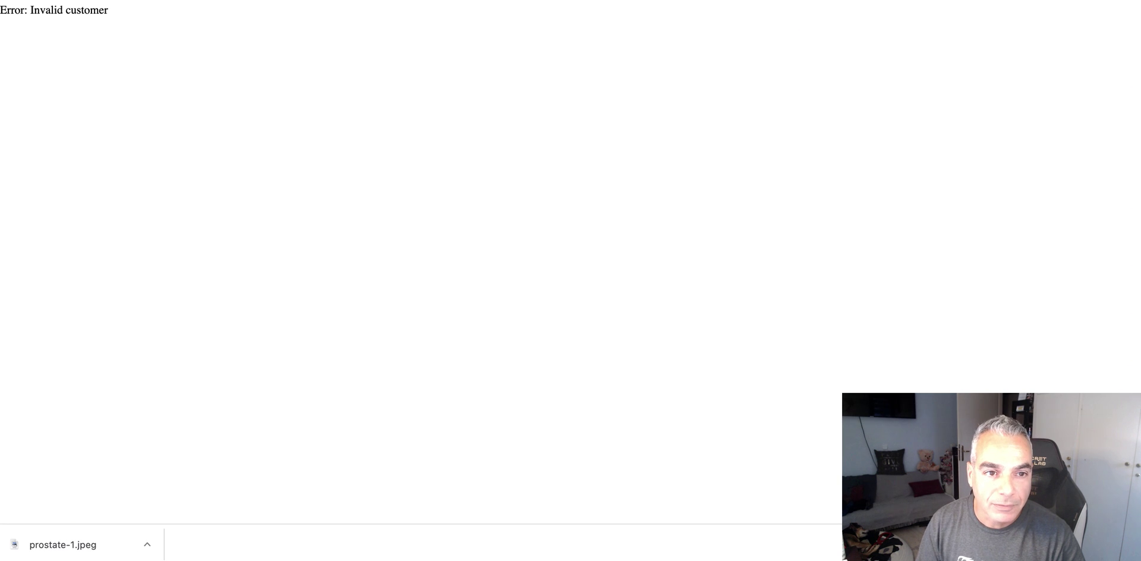
{"action": "key", "text": "BackSpace"}
{"action": "key", "text": "BackSpace"}
{"action": "key", "text": "BackSpace"}
{"action": "key", "text": "BackSpace"}
{"action": "key", "text": "BackSpace"}
{"action": "key", "text": "BackSpace"}
{"action": "key", "text": "Return"}
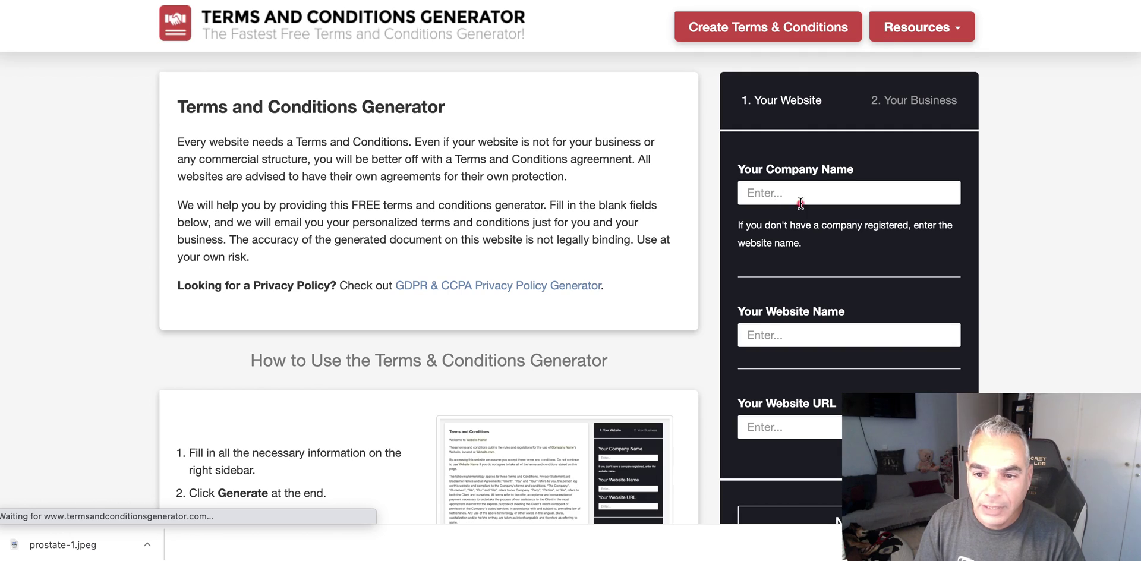
{"action": "left_click", "coordinate": [801, 204]}
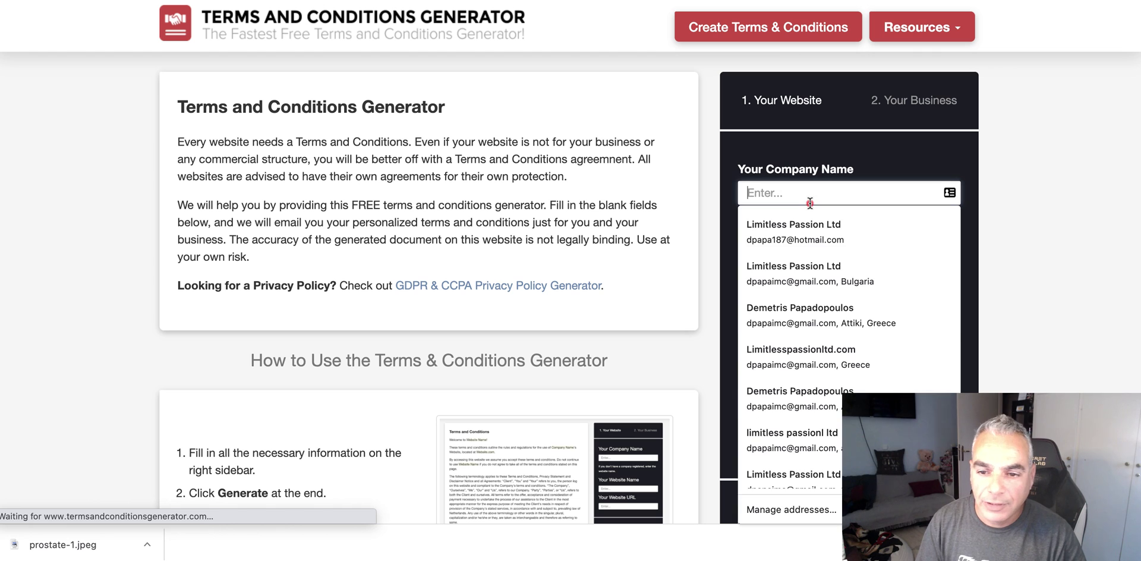
{"action": "type", "text": "howtostoptinnitus.info"}
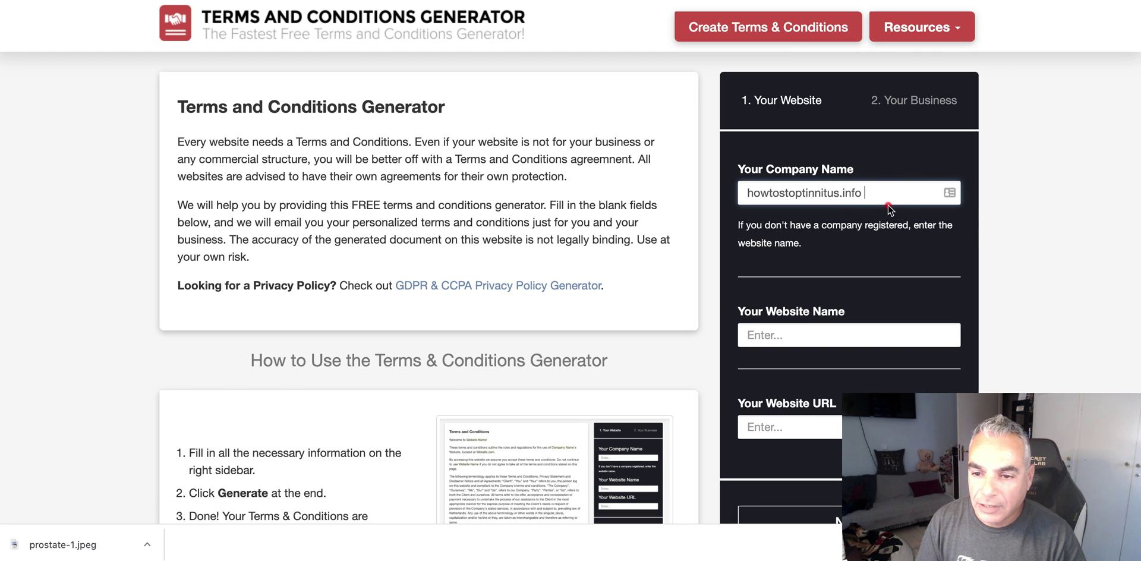
{"action": "key", "text": "super+a"}
- Enter howtostoptinnitus.info as both the website name and website URL, then continue
{"action": "left_click", "coordinate": [911, 191]}
{"action": "key", "text": "super+a"}
{"action": "key", "text": "super+c"}
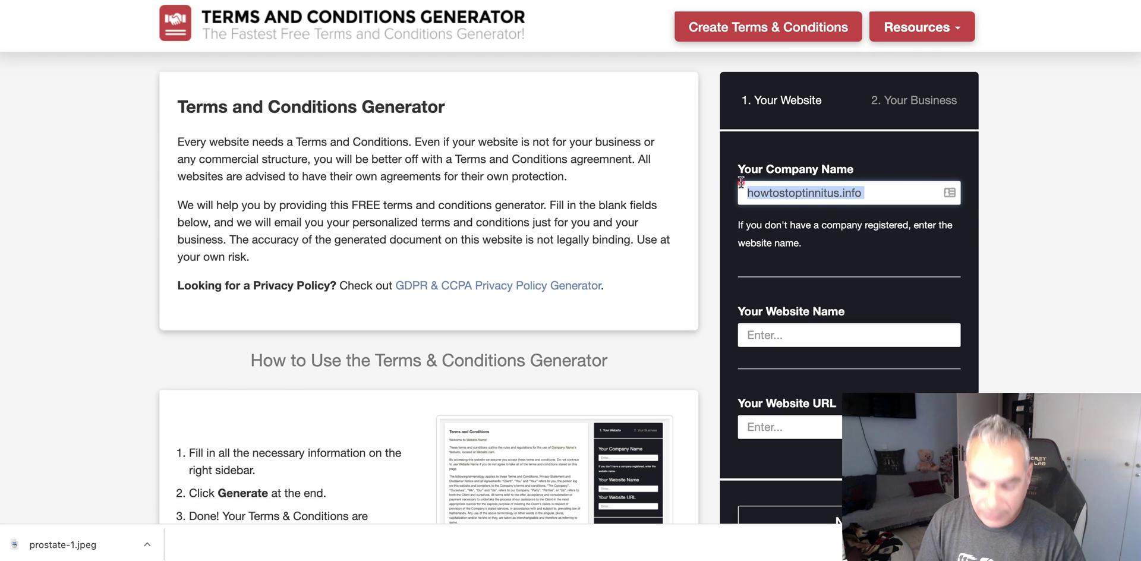
{"action": "left_click", "coordinate": [840, 325]}
{"action": "key", "text": "super+v"}
{"action": "scroll", "coordinate": [840, 320], "scroll_direction": "down", "scroll_amount": 3}
{"action": "left_click", "coordinate": [834, 341]}
{"action": "key", "text": "super+v"}
{"action": "key", "text": "Return"}
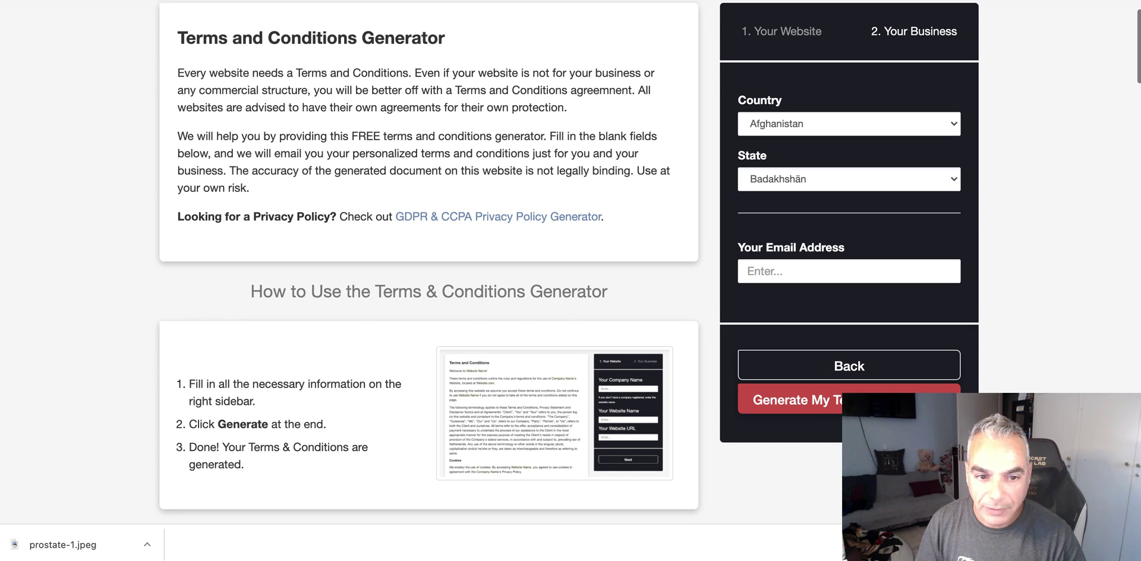
- Set the business country to United States and the state to New York
{"action": "left_click", "coordinate": [808, 120]}
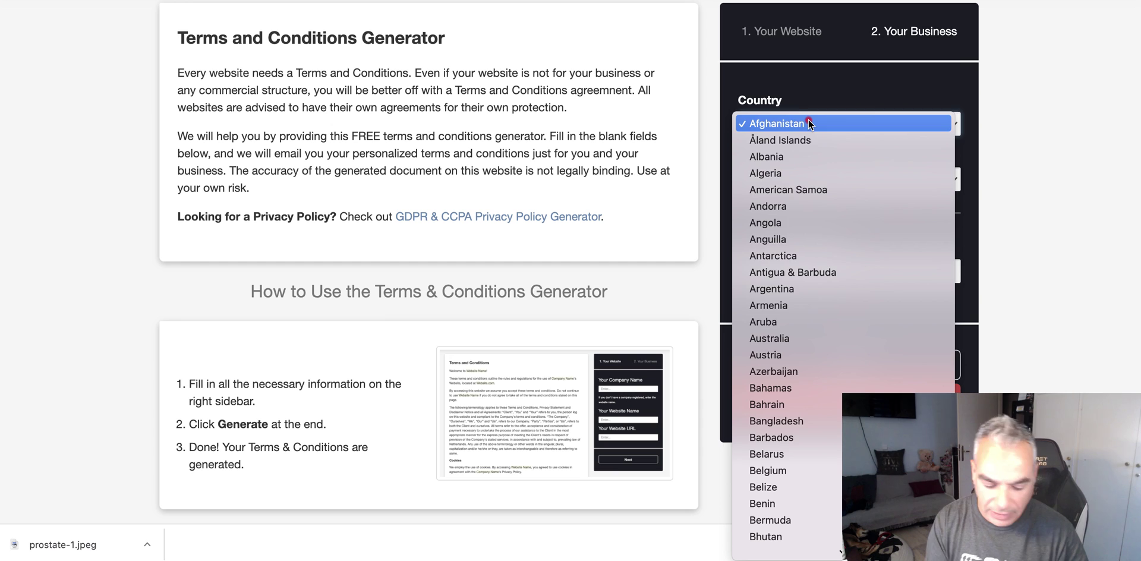
{"action": "type", "text": "united"}
{"action": "scroll", "coordinate": [820, 475], "scroll_direction": "down", "scroll_amount": 4}
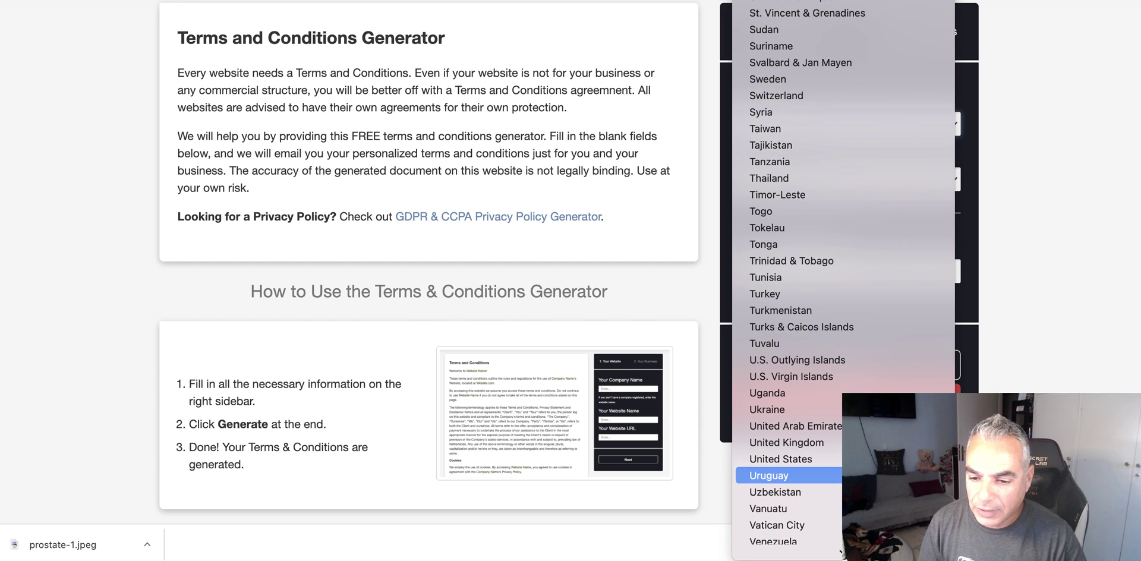
{"action": "left_click", "coordinate": [821, 459]}
{"action": "left_click", "coordinate": [845, 180]}
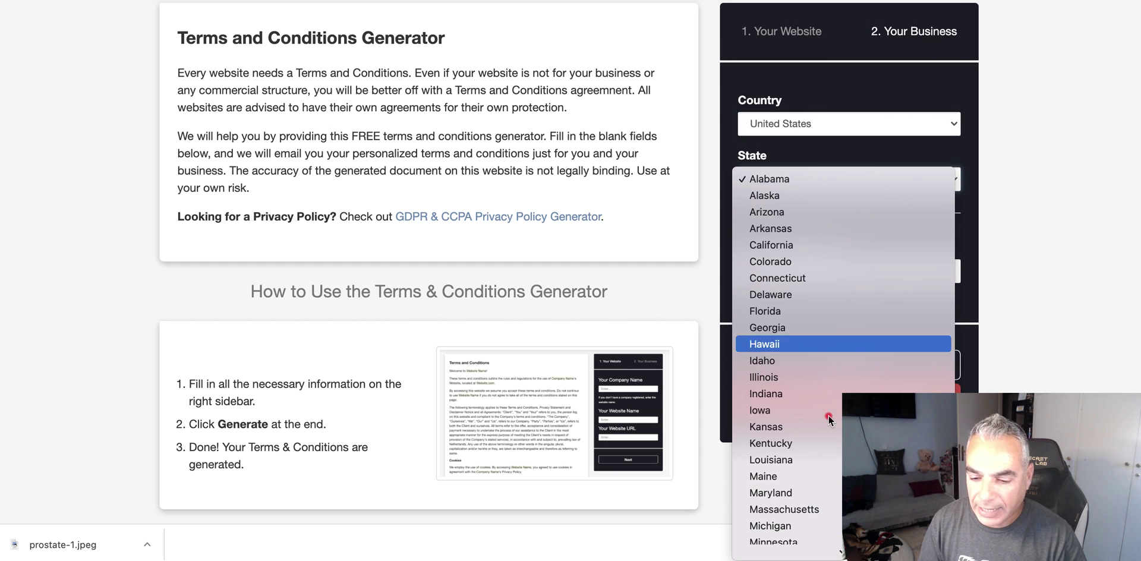
{"action": "scroll", "coordinate": [837, 401], "scroll_direction": "down", "scroll_amount": 8}
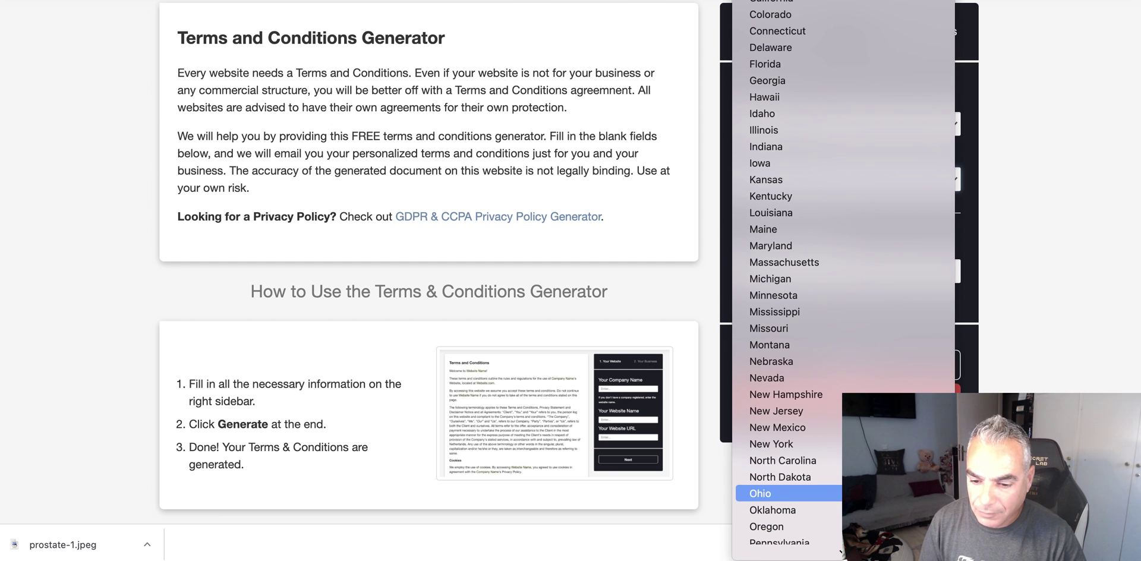
{"action": "left_click", "coordinate": [856, 427]}
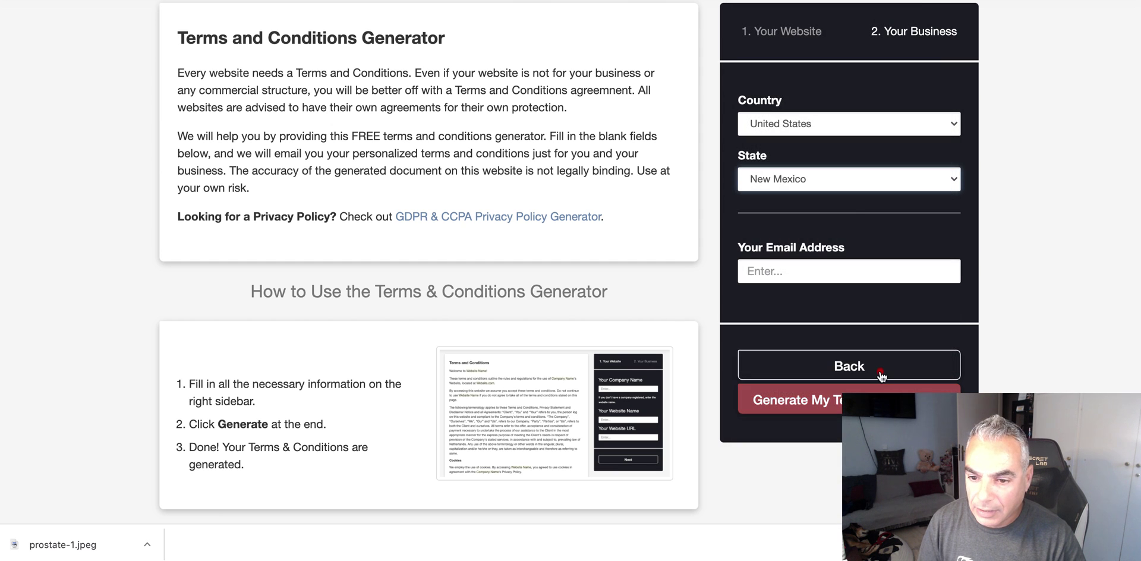
{"action": "left_click", "coordinate": [845, 184]}
{"action": "left_click", "coordinate": [834, 179]}
{"action": "left_click", "coordinate": [830, 184]}
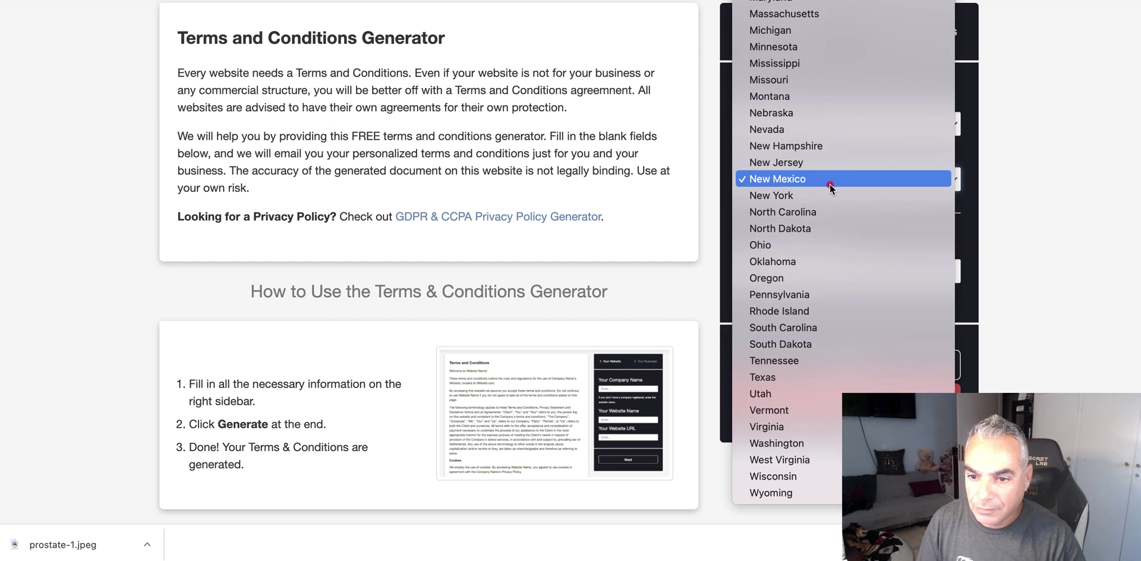
{"action": "left_click", "coordinate": [828, 195]}
- Enter the owner's e-mail address, generate the terms, and copy the text to the clipboard
{"action": "left_click", "coordinate": [822, 267]}
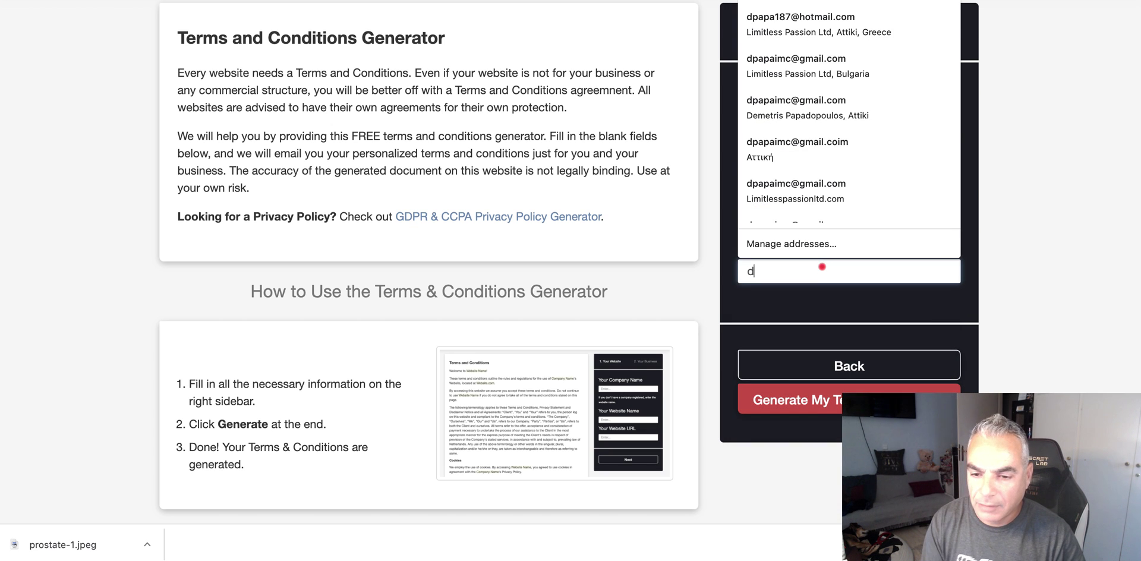
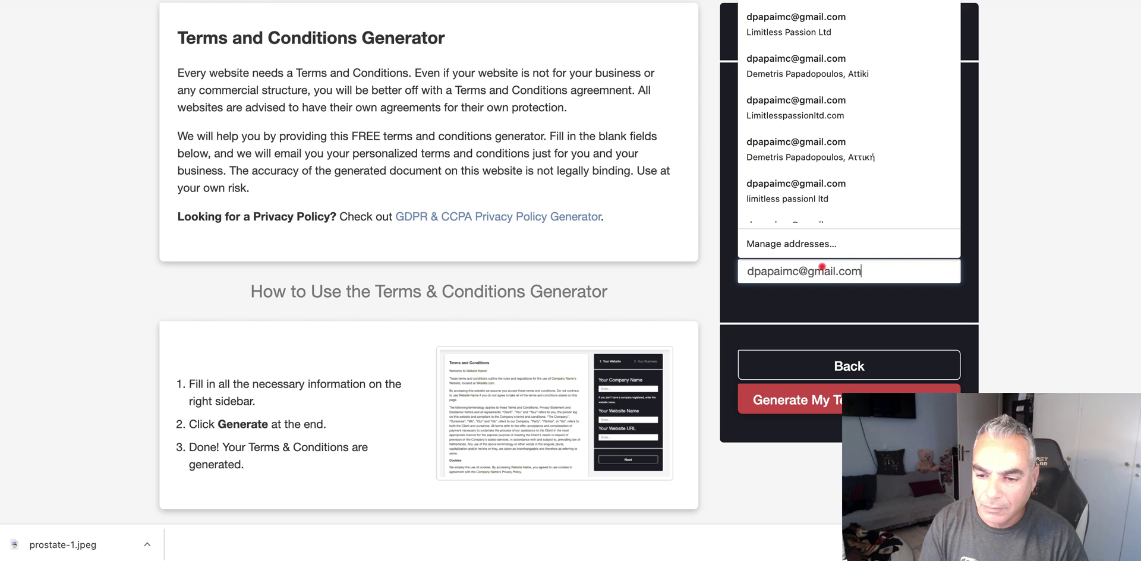
{"action": "key", "text": "Tab"}
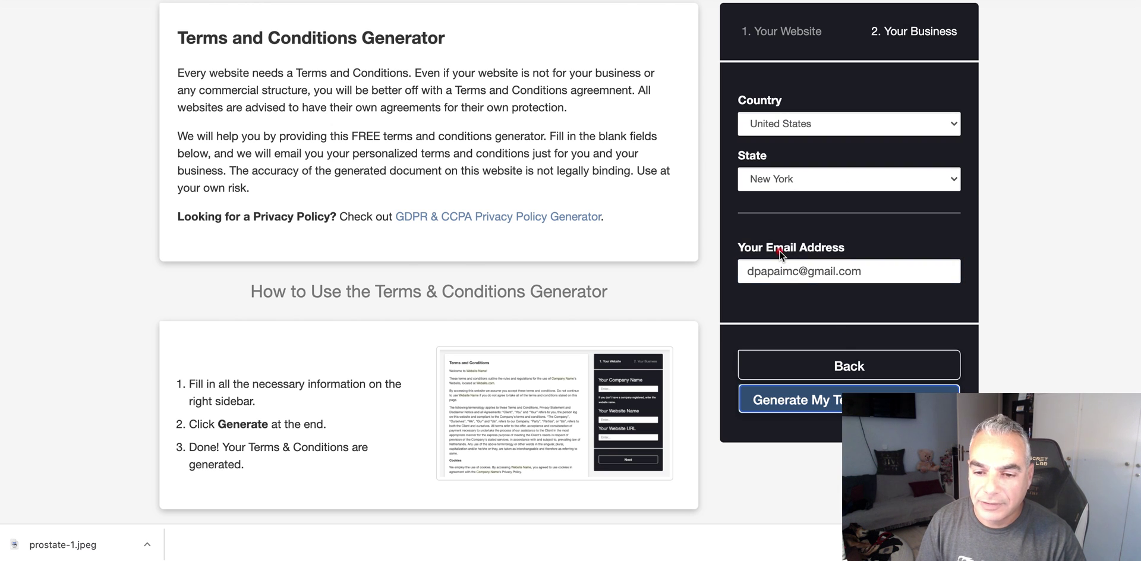
{"action": "key", "text": "Return"}
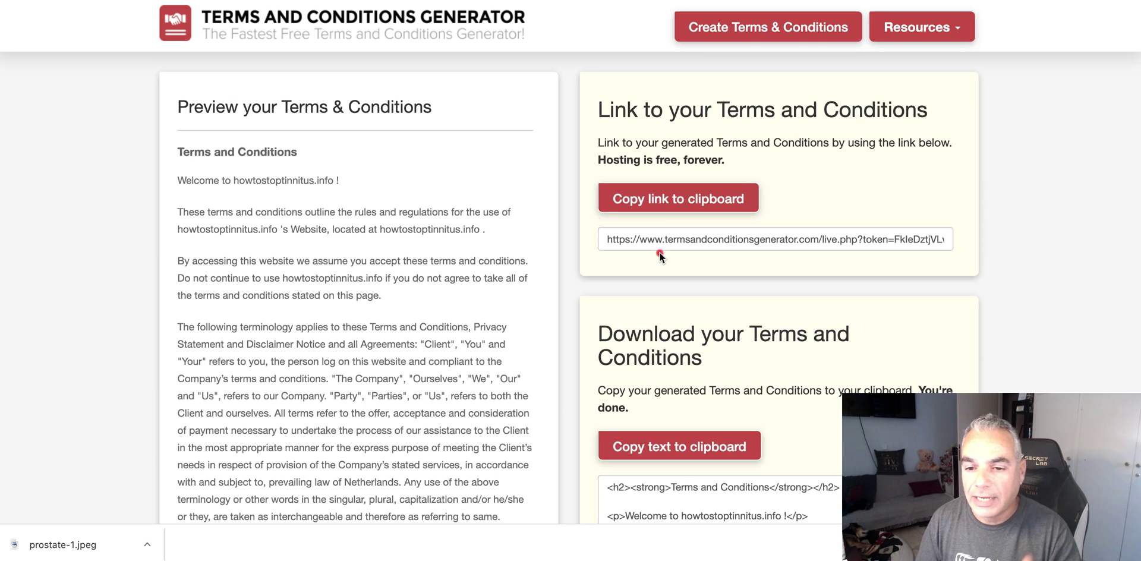
{"action": "scroll", "coordinate": [748, 331], "scroll_direction": "down", "scroll_amount": 2}
{"action": "left_click", "coordinate": [683, 445]}
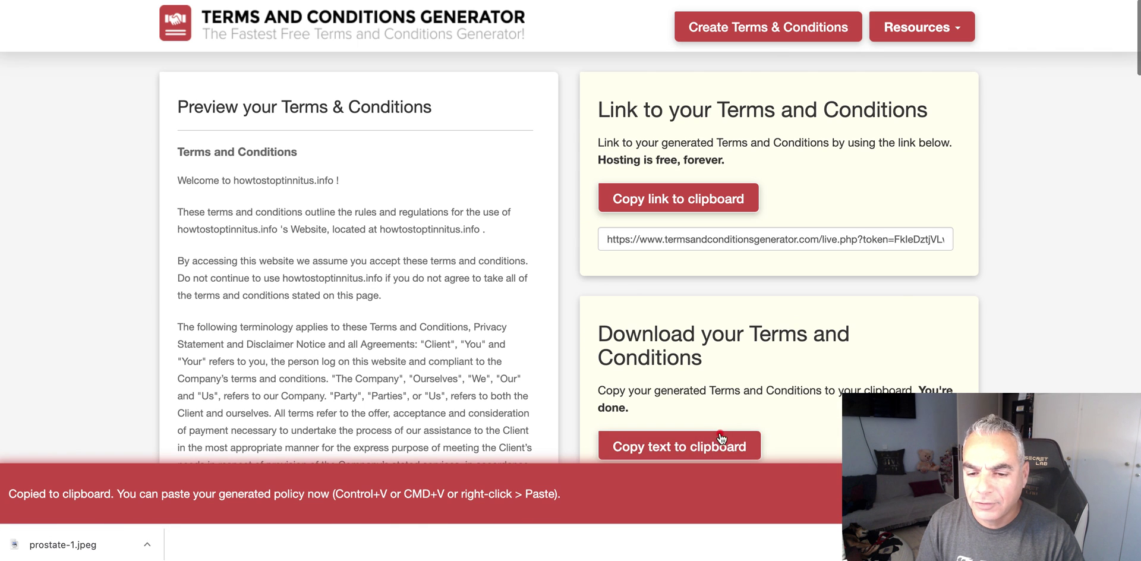
{"action": "key", "text": "ctrl+Tab"}
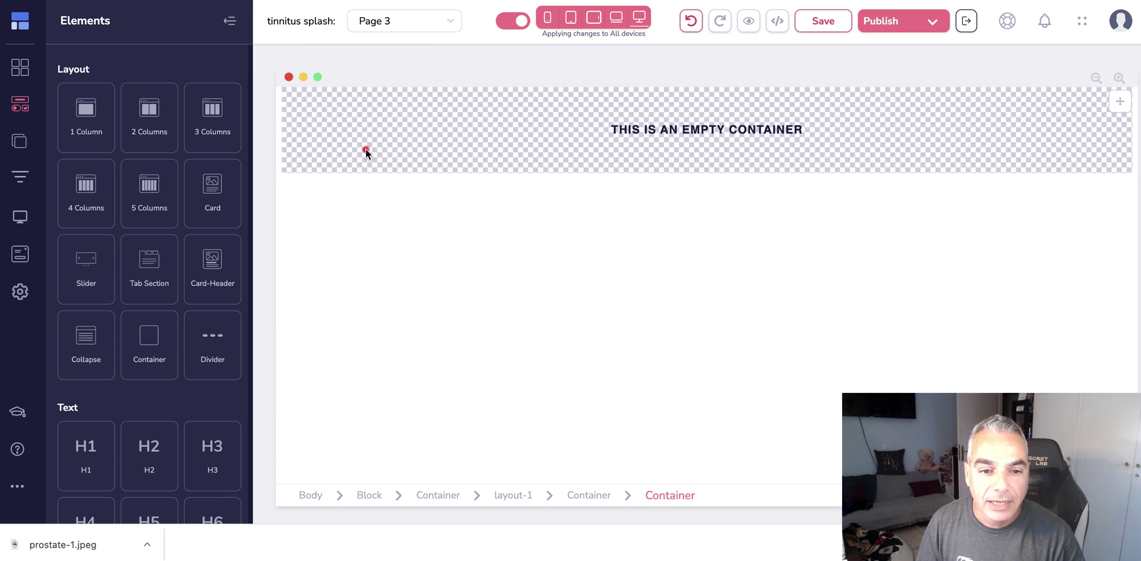
- Add a Code Embed block into Page 3's empty container
{"action": "scroll", "coordinate": [164, 383], "scroll_direction": "down", "scroll_amount": 5}
{"action": "scroll", "coordinate": [166, 382], "scroll_direction": "down", "scroll_amount": 10}
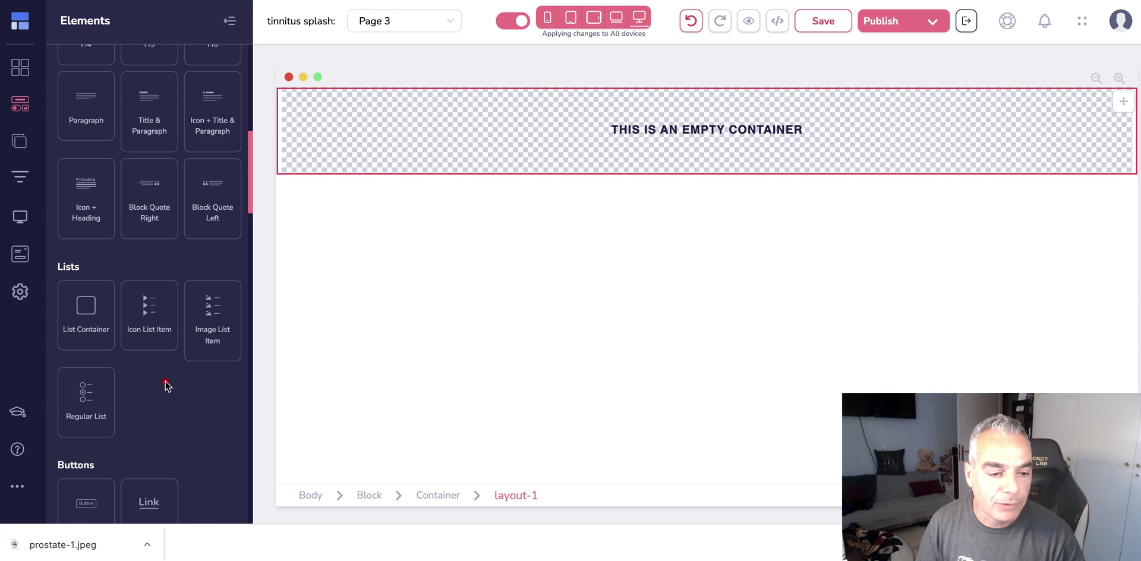
{"action": "scroll", "coordinate": [166, 384], "scroll_direction": "down", "scroll_amount": 8}
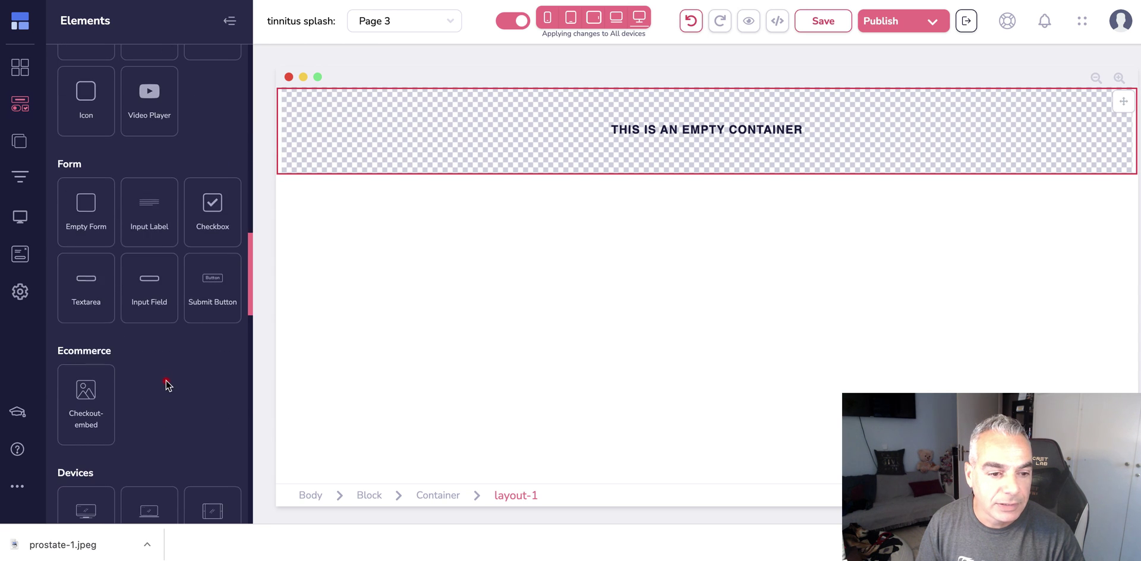
{"action": "left_click_drag", "start_coordinate": [235, 210], "coordinate": [433, 109]}
{"action": "left_click", "coordinate": [398, 109]}
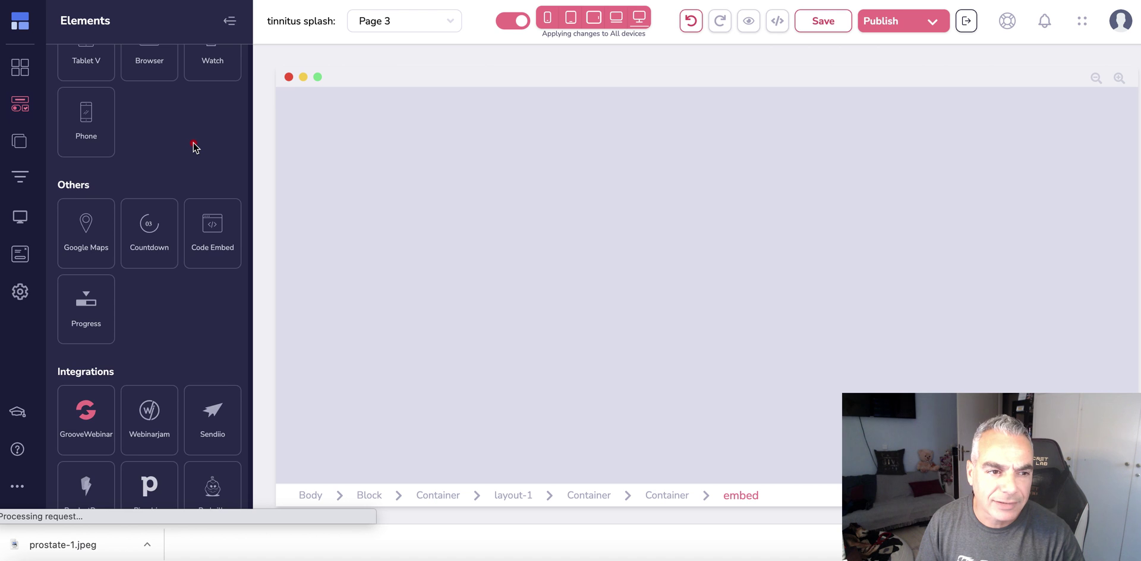
- Add a paragraph below the embed and replace its placeholder with the pasted terms text
{"action": "scroll", "coordinate": [178, 149], "scroll_direction": "up", "scroll_amount": 15}
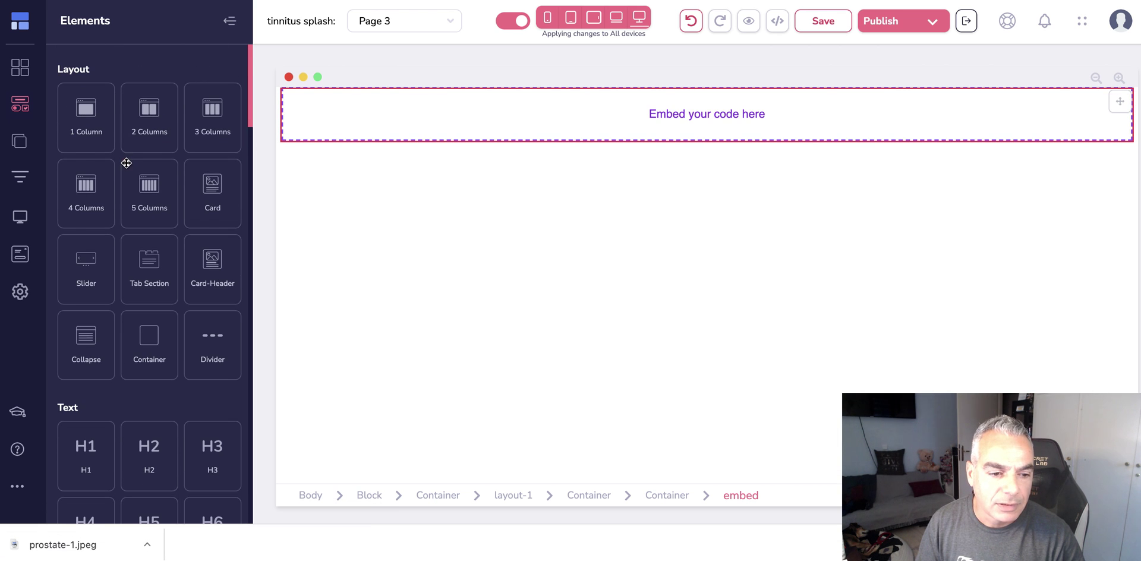
{"action": "scroll", "coordinate": [127, 163], "scroll_direction": "down", "scroll_amount": 5}
{"action": "left_click_drag", "start_coordinate": [92, 340], "coordinate": [406, 118]}
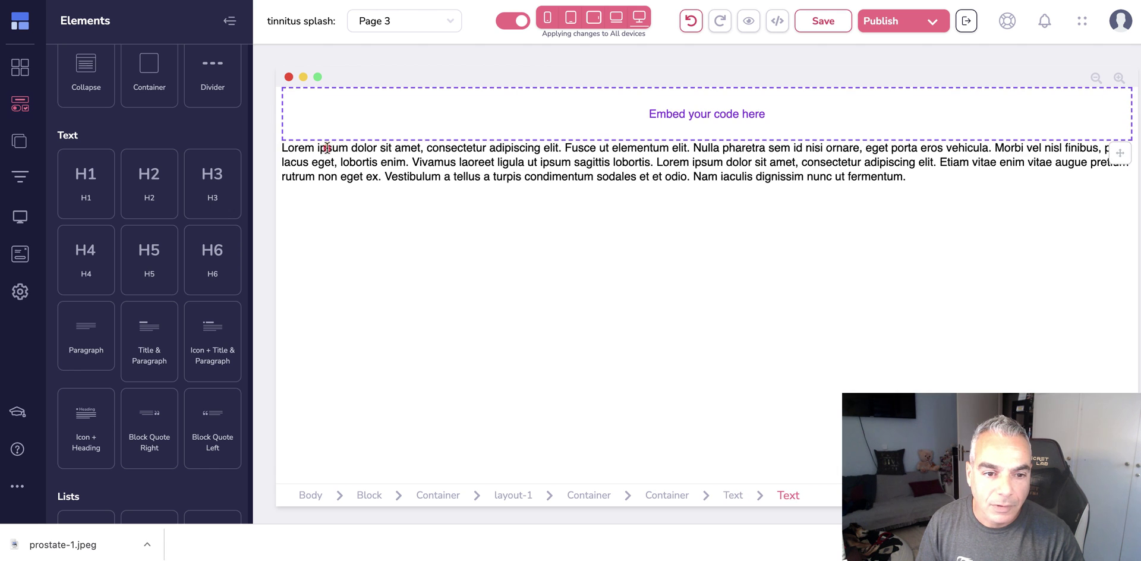
{"action": "left_click", "coordinate": [315, 151]}
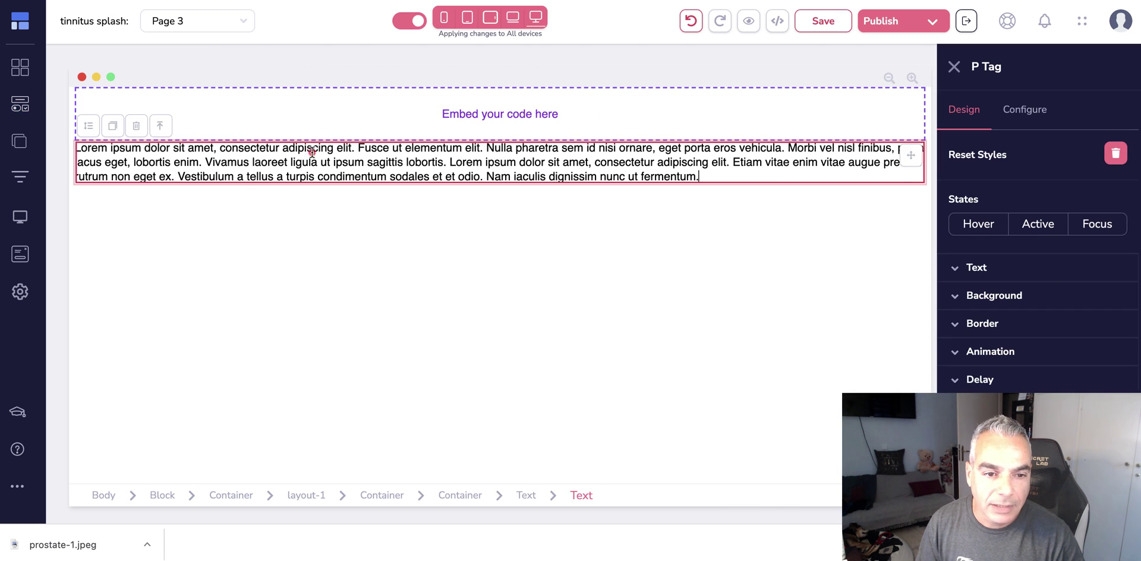
{"action": "left_click_drag", "start_coordinate": [748, 176], "coordinate": [80, 153]}
{"action": "key", "text": "super+v"}
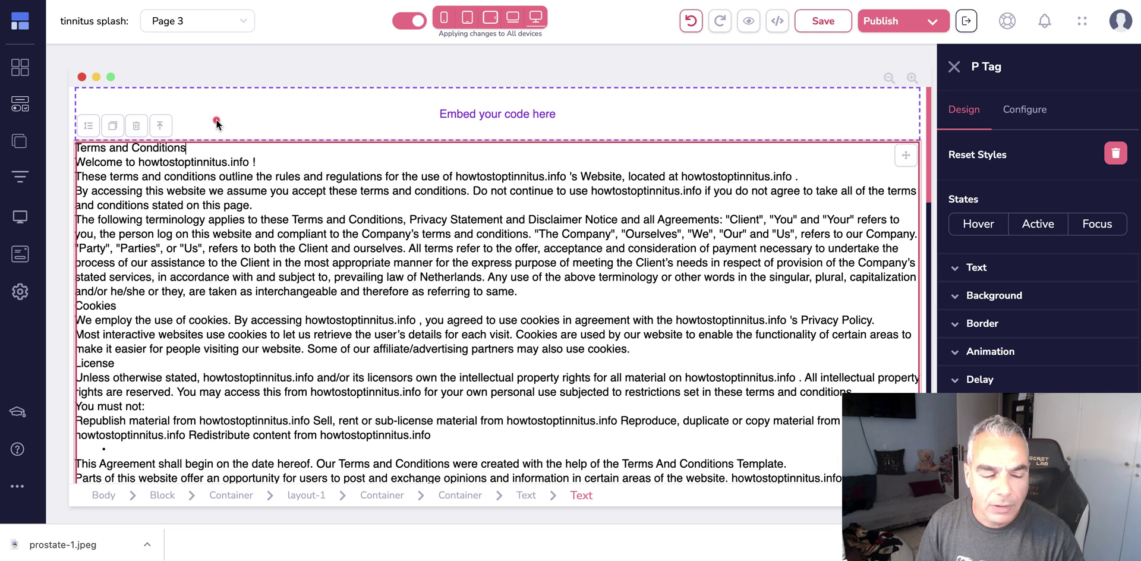
{"action": "left_click", "coordinate": [101, 98]}
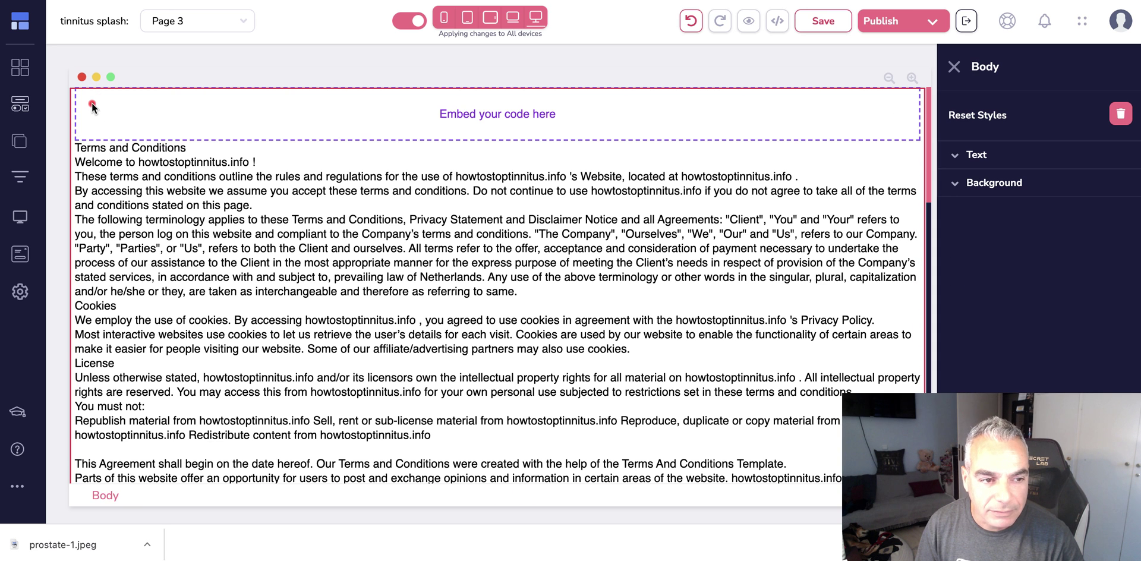
- Paste the Terms and Conditions HTML into the embed block's source code and save it
{"action": "left_click", "coordinate": [91, 102]}
{"action": "left_click", "coordinate": [111, 110]}
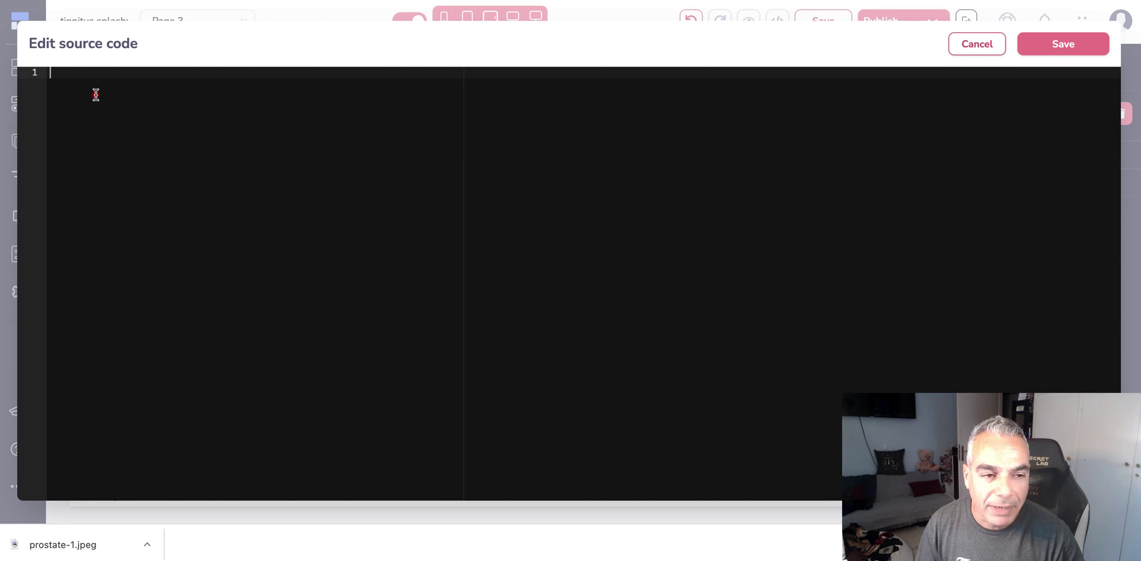
{"action": "key", "text": "super+v"}
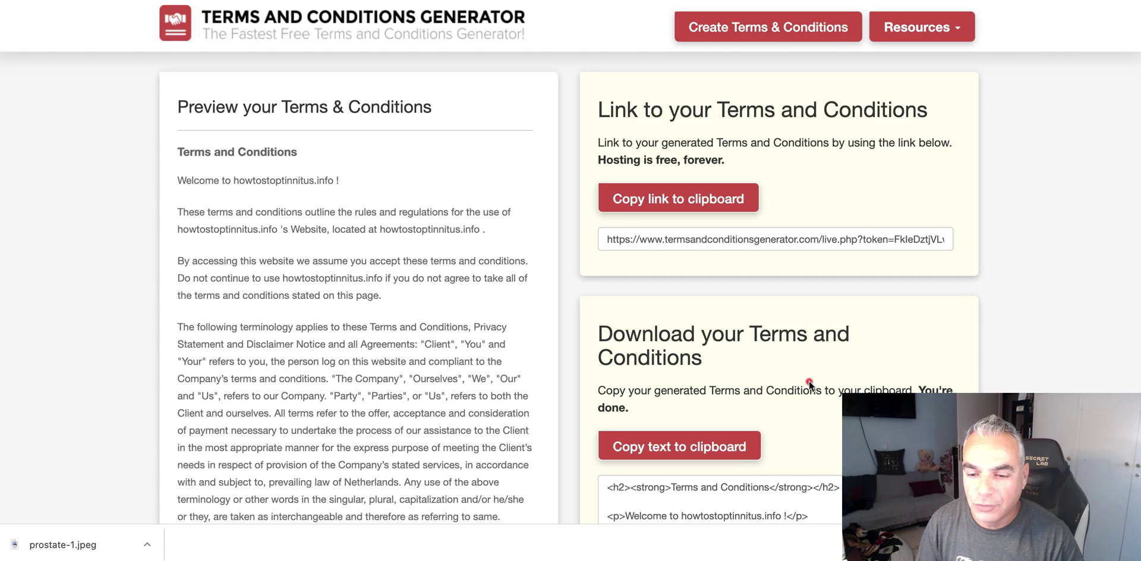
{"action": "scroll", "coordinate": [773, 297], "scroll_direction": "down", "scroll_amount": 3}
{"action": "left_click", "coordinate": [714, 290]}
{"action": "scroll", "coordinate": [779, 139], "scroll_direction": "up", "scroll_amount": 3}
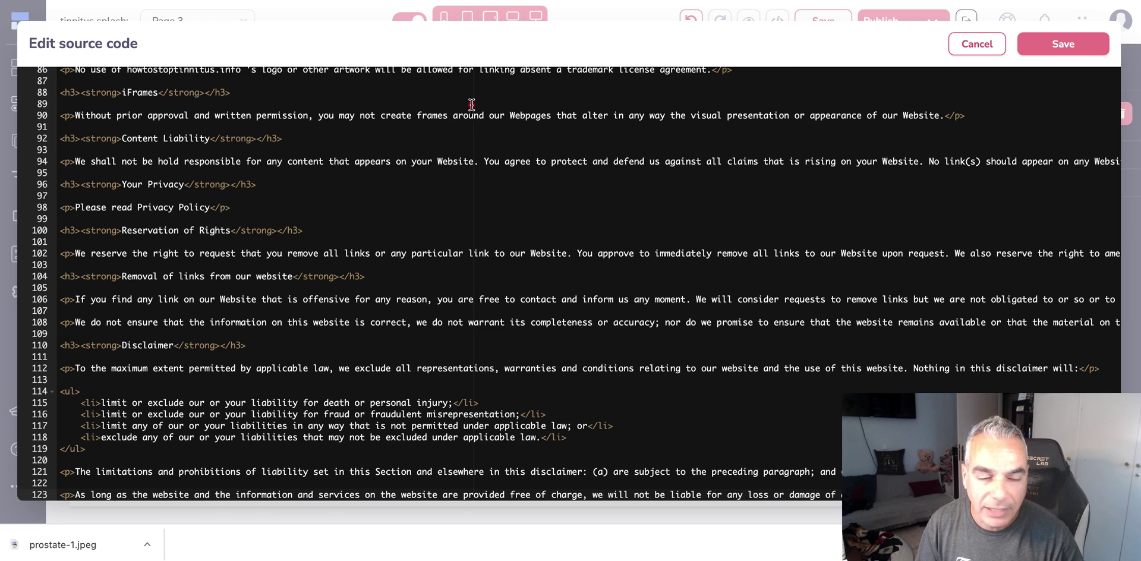
{"action": "left_click", "coordinate": [1050, 46]}
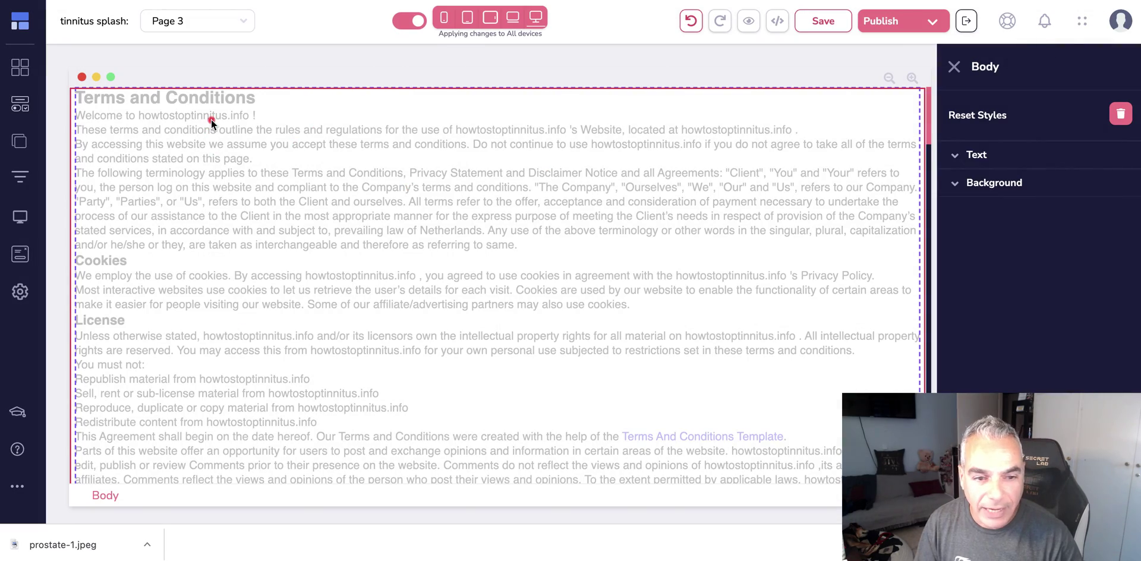
- Delete the plain-text terms paragraph and bring up the Publish settings
{"action": "scroll", "coordinate": [394, 282], "scroll_direction": "down", "scroll_amount": 20}
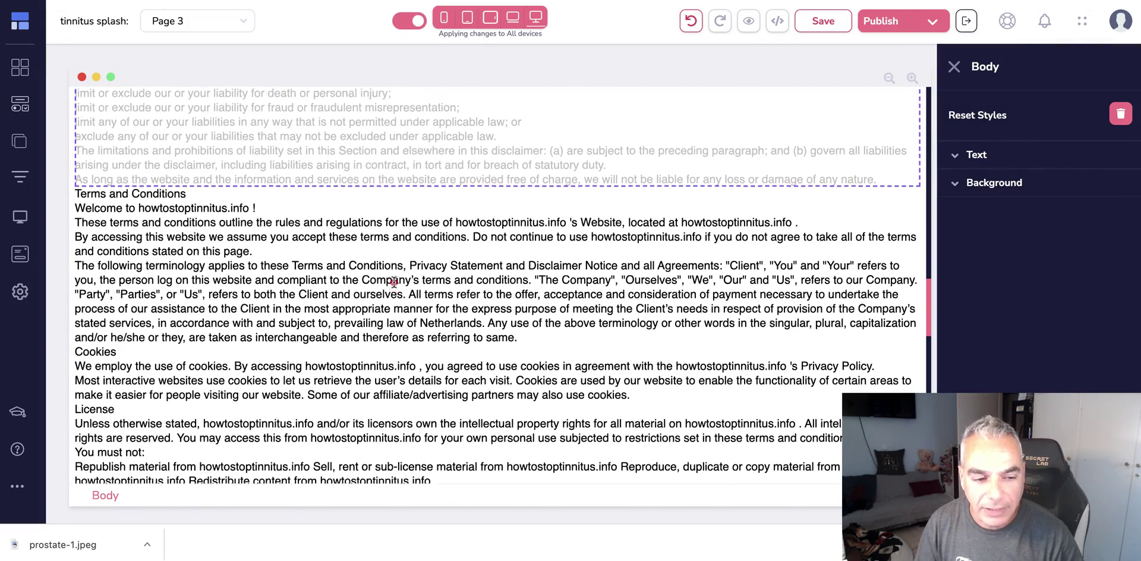
{"action": "left_click", "coordinate": [352, 187]}
{"action": "left_click", "coordinate": [143, 165]}
{"action": "left_click", "coordinate": [602, 283]}
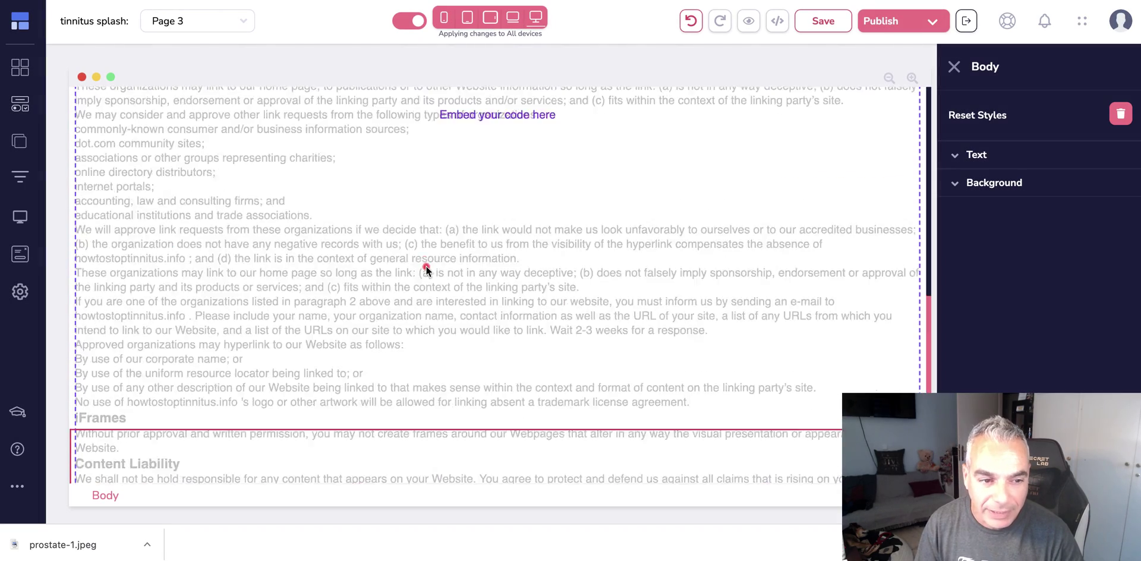
{"action": "scroll", "coordinate": [426, 269], "scroll_direction": "up", "scroll_amount": 15}
{"action": "left_click", "coordinate": [886, 24]}
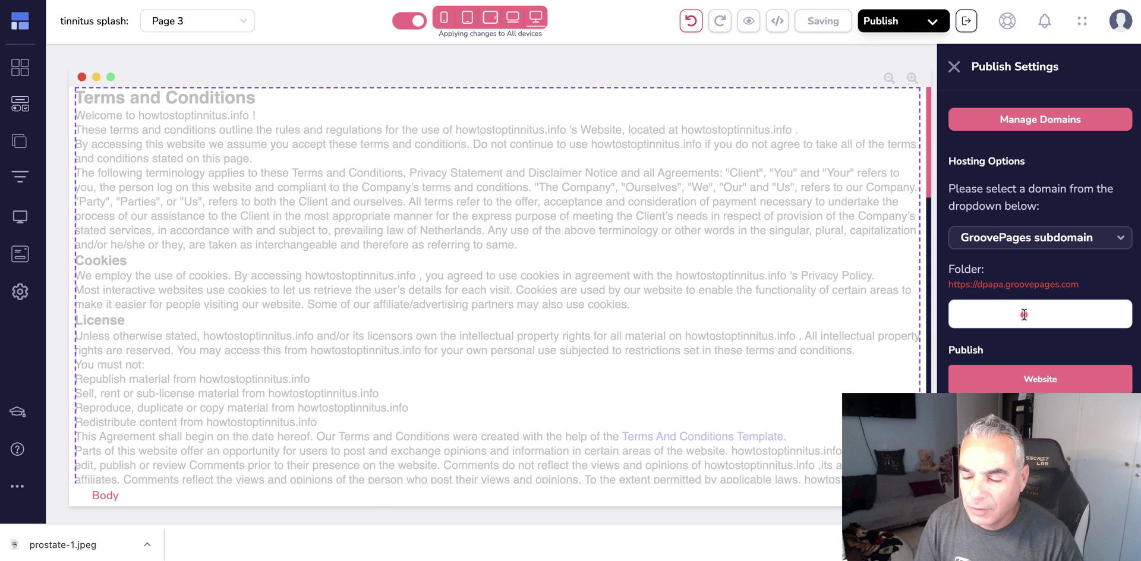
- Rename Page 3 to termsandconditions in the Pages list
{"action": "left_click", "coordinate": [1082, 245]}
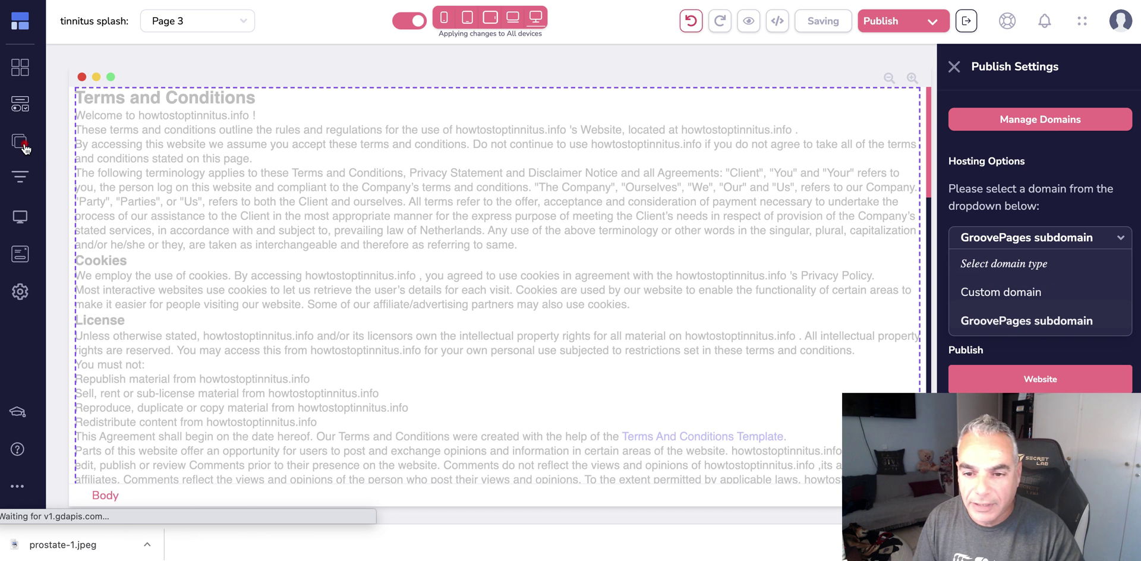
{"action": "left_click", "coordinate": [22, 142]}
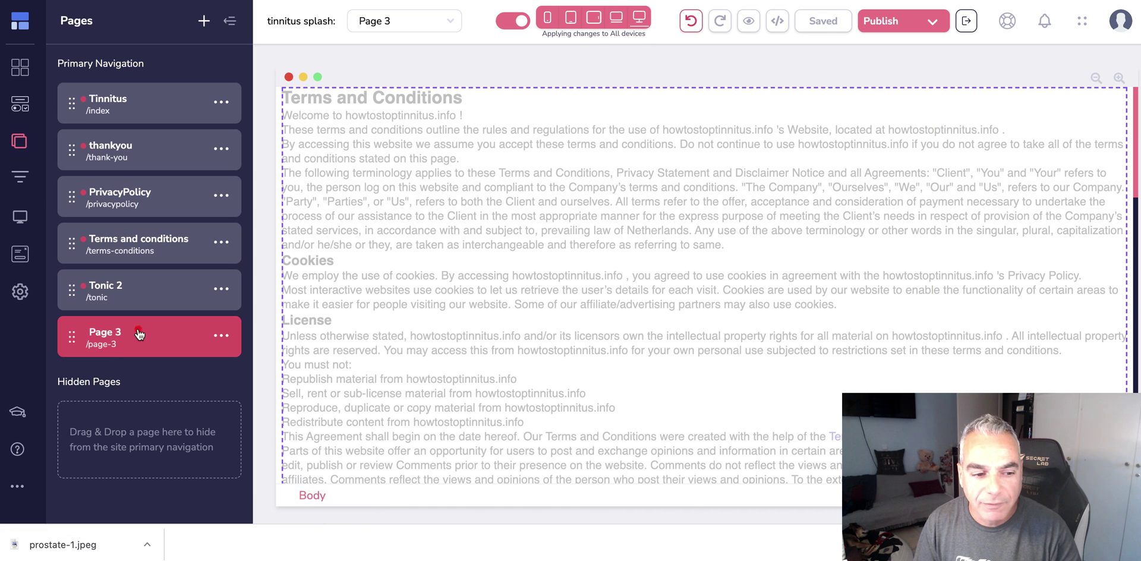
{"action": "left_click", "coordinate": [221, 337]}
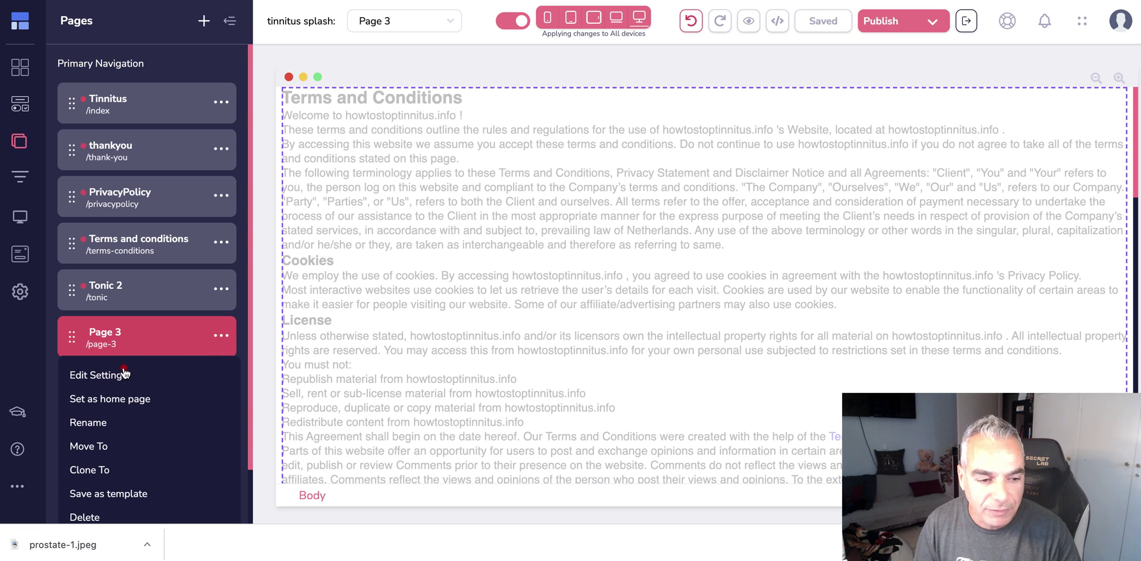
{"action": "left_click", "coordinate": [113, 417]}
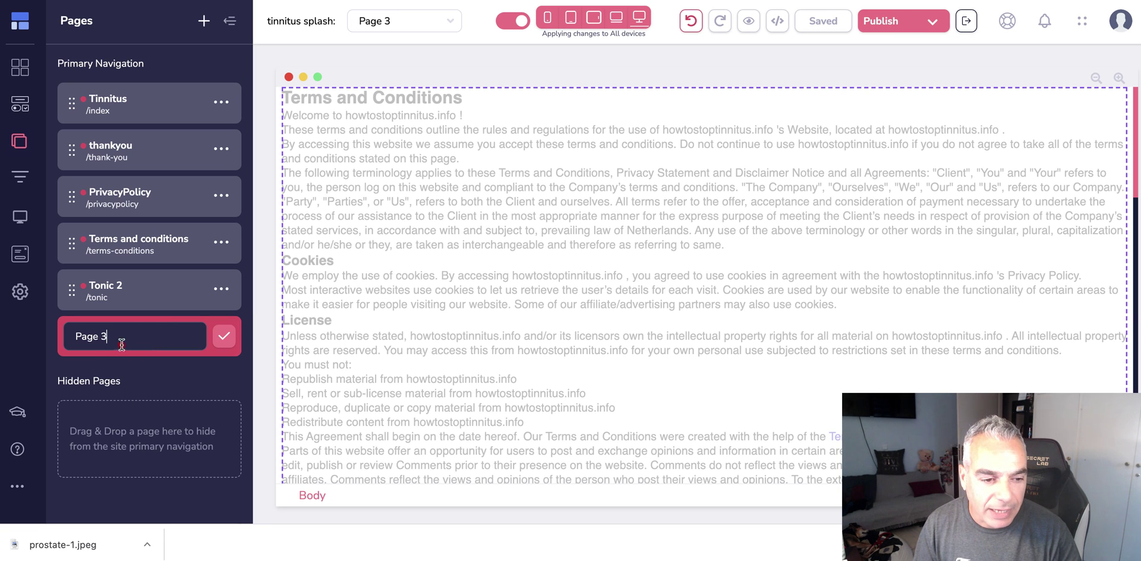
{"action": "key", "text": "super+a"}
{"action": "type", "text": "temr"}
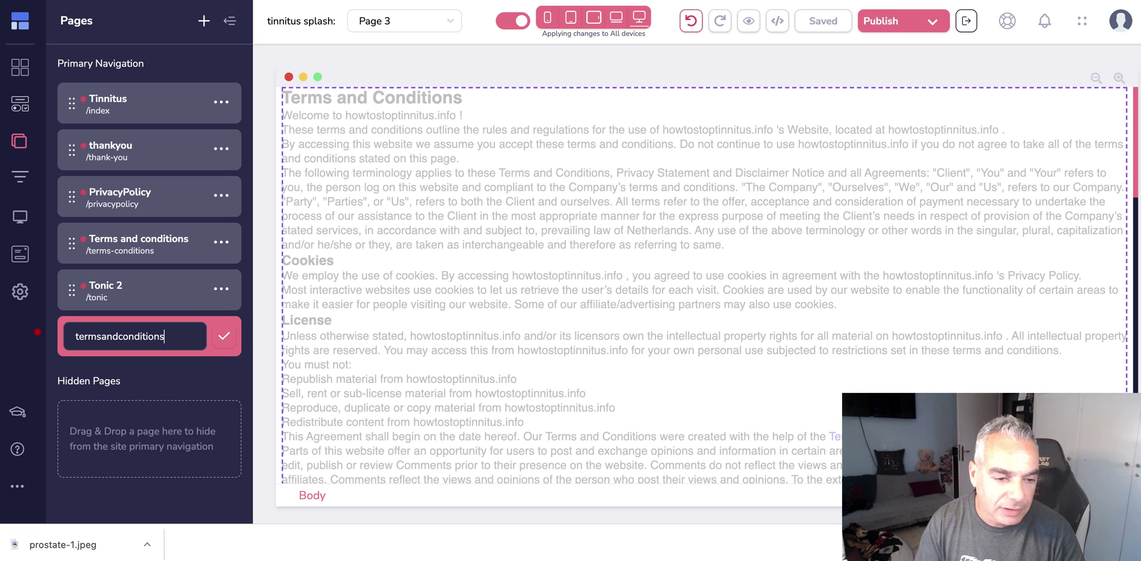
{"action": "left_click", "coordinate": [215, 346]}
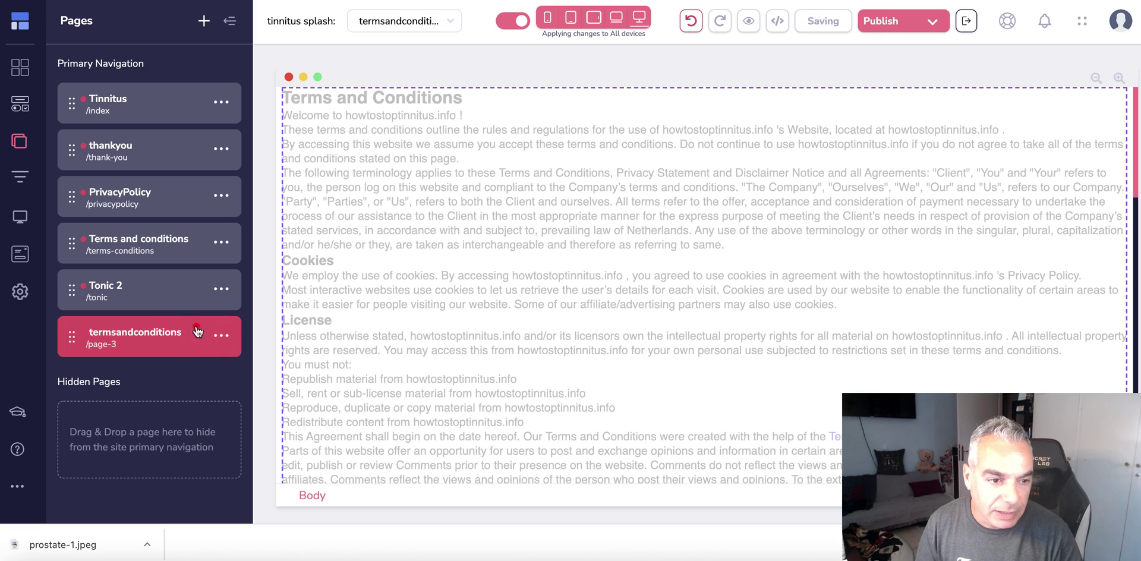
- Change the page's URL from /page-3 to /termsandconditions and save the settings
{"action": "left_click", "coordinate": [222, 336]}
{"action": "left_click", "coordinate": [122, 374]}
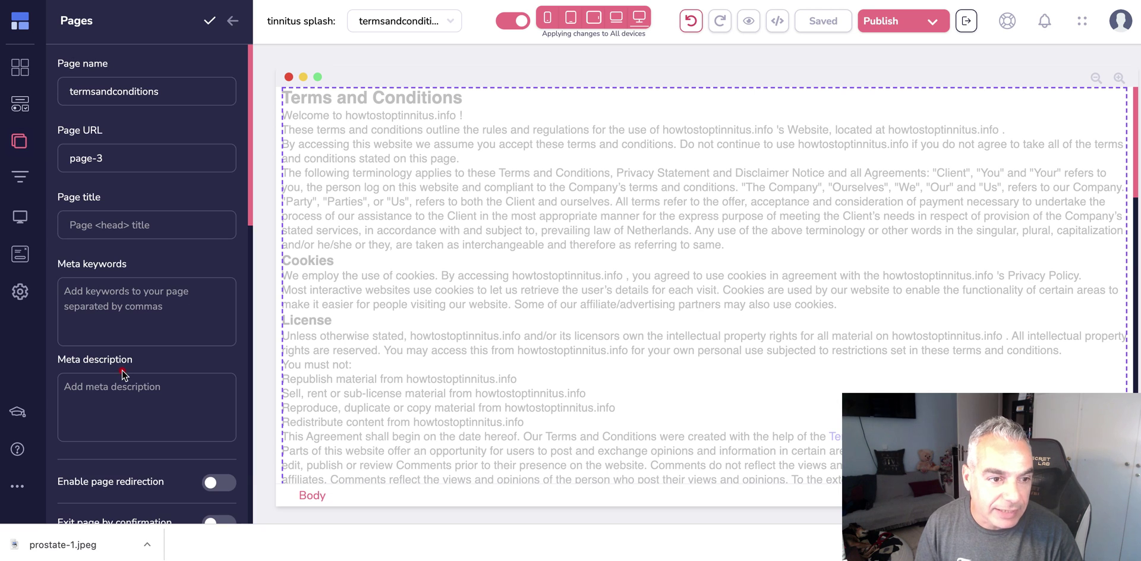
{"action": "left_click", "coordinate": [93, 155]}
{"action": "key", "text": "super+a"}
{"action": "type", "text": "t"}
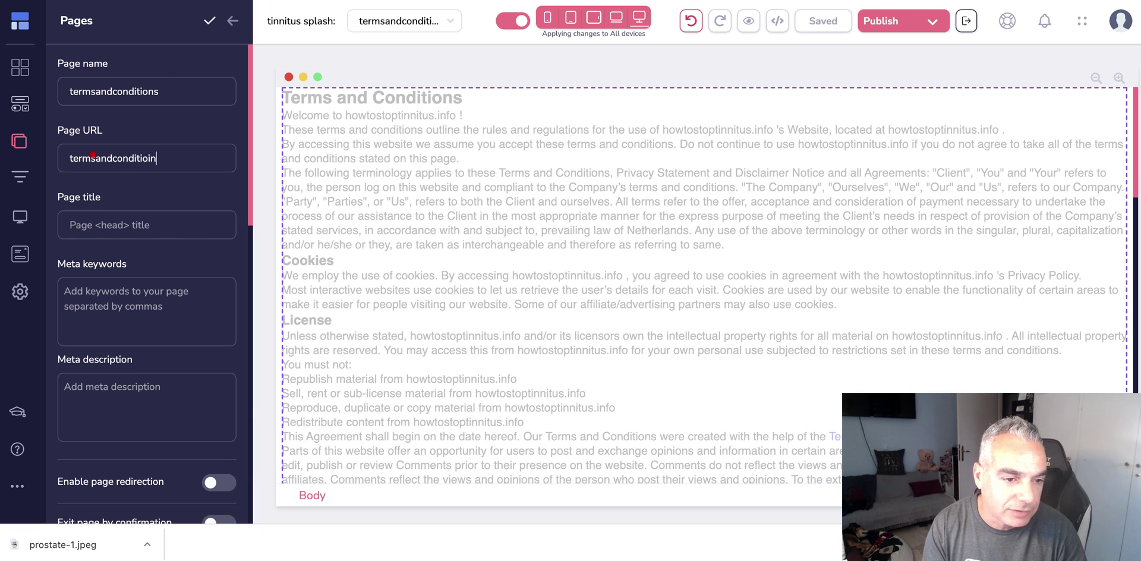
{"action": "type", "text": "ermsandconditions"}
{"action": "left_click", "coordinate": [209, 22]}
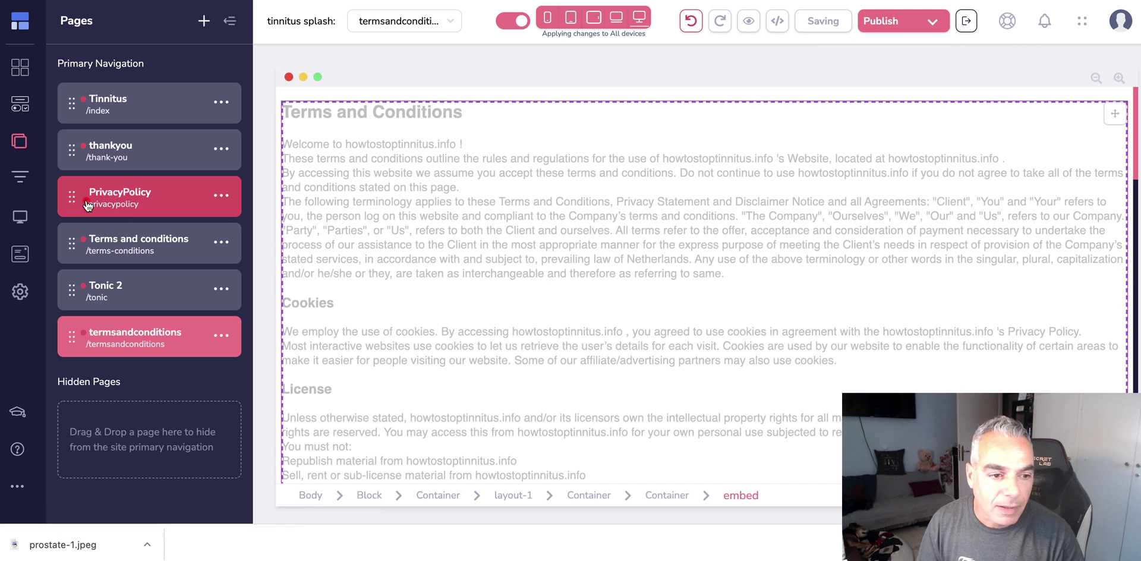
- Delete the old Terms and conditions page (/terms-conditions) and confirm
{"action": "left_click", "coordinate": [225, 243]}
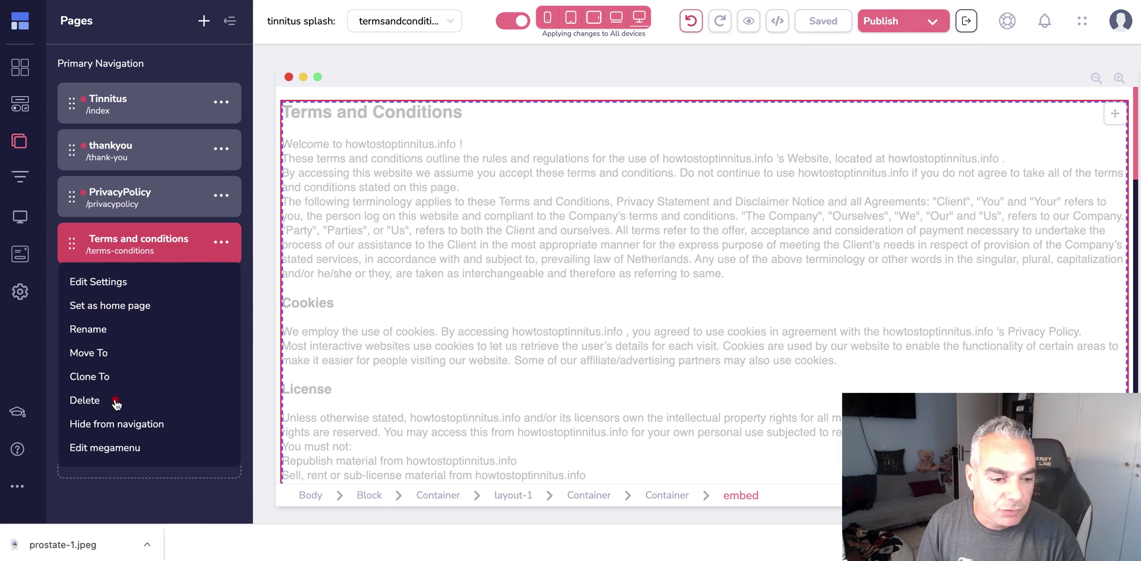
{"action": "left_click", "coordinate": [83, 399]}
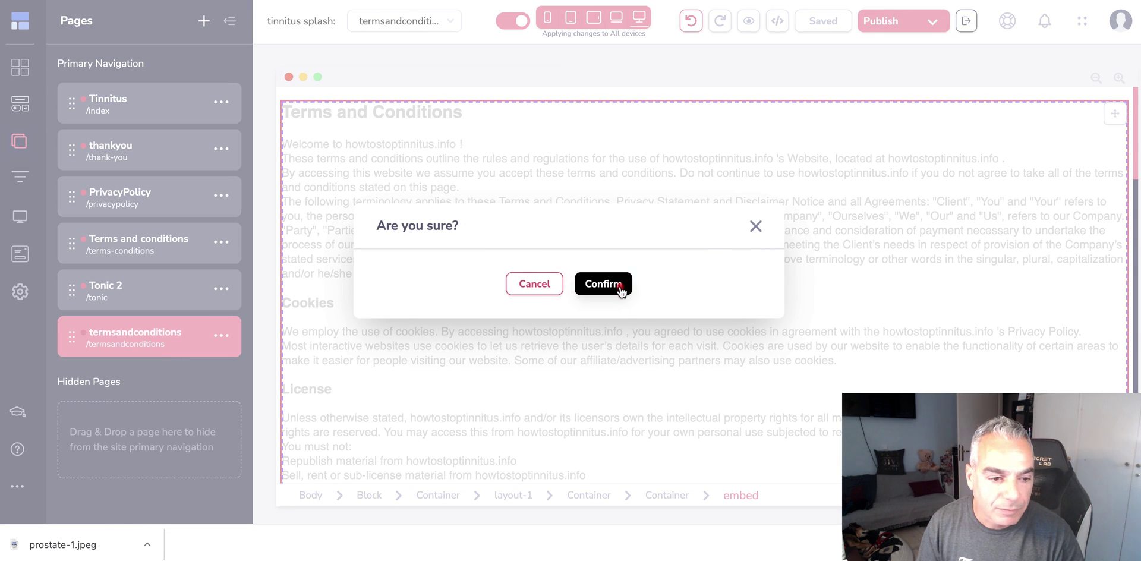
{"action": "left_click", "coordinate": [618, 287]}
{"action": "left_click_drag", "start_coordinate": [138, 254], "coordinate": [97, 208]}
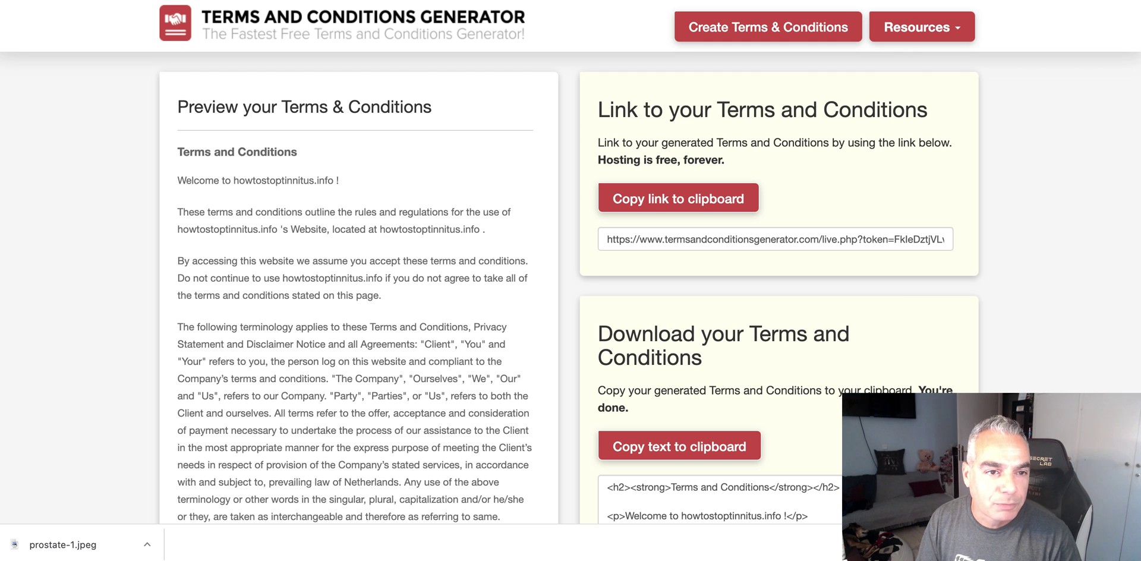
- Edit the site address to try reaching a privacy policy generator directly
{"action": "key", "text": "BackSpace"}
{"action": "key", "text": "BackSpace"}
{"action": "key", "text": "BackSpace"}
{"action": "key", "text": "BackSpace"}
{"action": "key", "text": "BackSpace"}
{"action": "key", "text": "BackSpace"}
{"action": "key", "text": "BackSpace"}
{"action": "key", "text": "BackSpace"}
{"action": "key", "text": "BackSpace"}
{"action": "key", "text": "BackSpace"}
{"action": "key", "text": "BackSpace"}
{"action": "key", "text": "BackSpace"}
{"action": "key", "text": "BackSpace"}
{"action": "key", "text": "BackSpace"}
{"action": "key", "text": "BackSpace"}
{"action": "key", "text": "BackSpace"}
{"action": "key", "text": "BackSpace"}
{"action": "key", "text": "BackSpace"}
{"action": "key", "text": "BackSpace"}
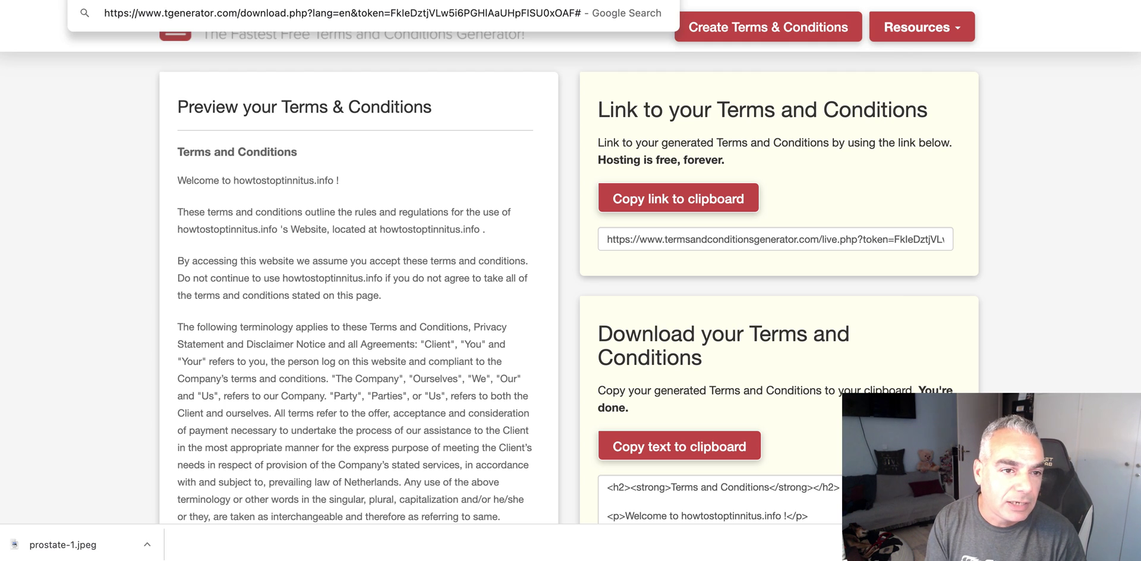
{"action": "type", "text": ".priov"}
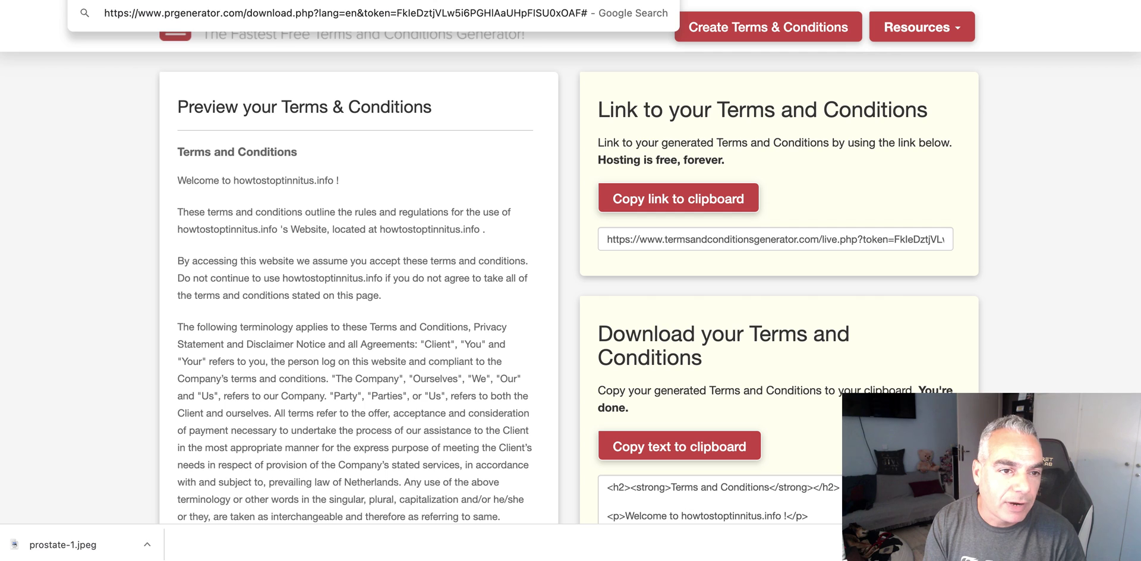
{"action": "key", "text": "BackSpace"}
{"action": "key", "text": "BackSpace"}
{"action": "type", "text": "cacy"}
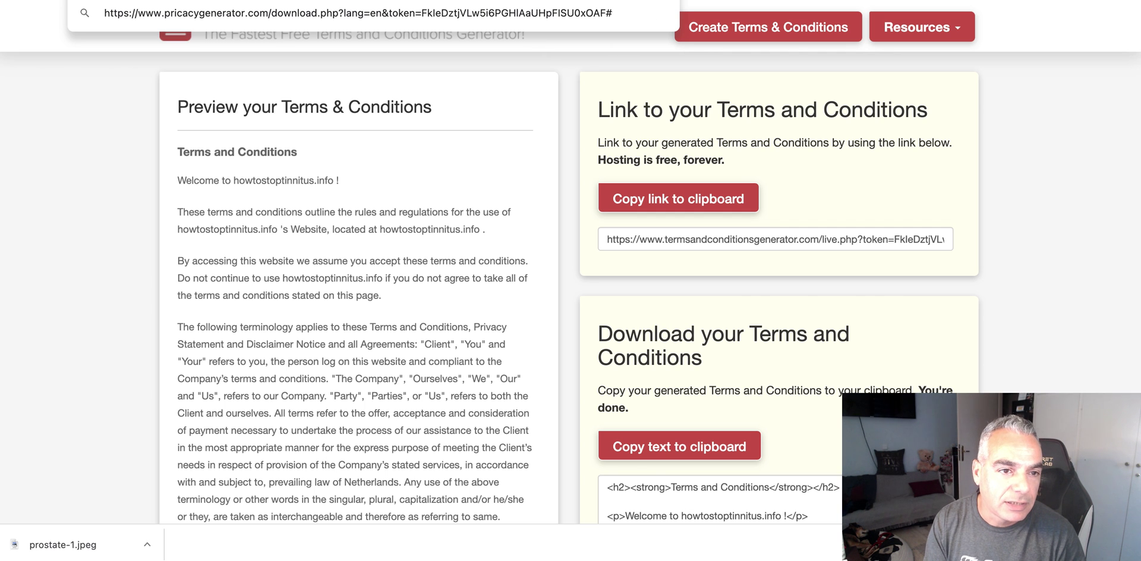
{"action": "key", "text": "Return"}
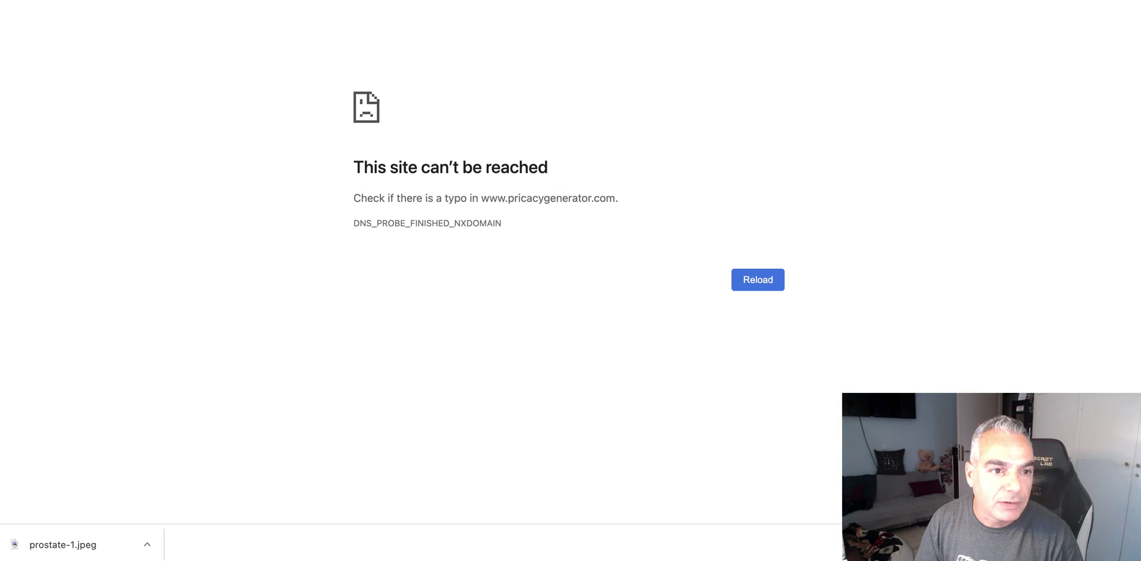
- Search for "privacy policy generator" and open the free generator at privacypolicygenerator.info
{"action": "key", "text": "super+l"}
{"action": "type", "text": "priva"}
{"action": "key", "text": "Escape"}
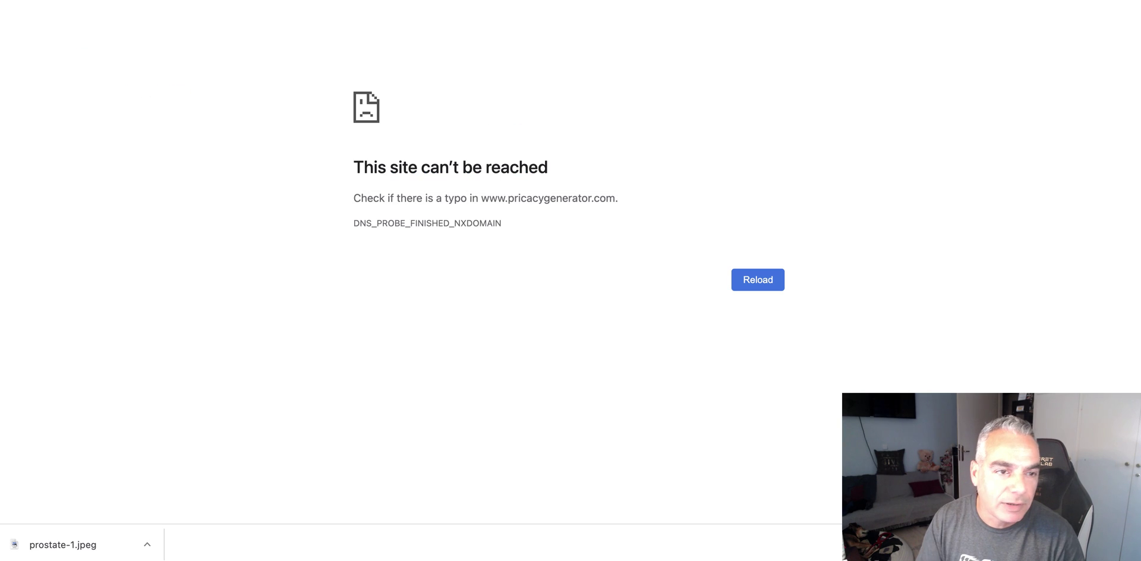
{"action": "key", "text": "super+bracketleft"}
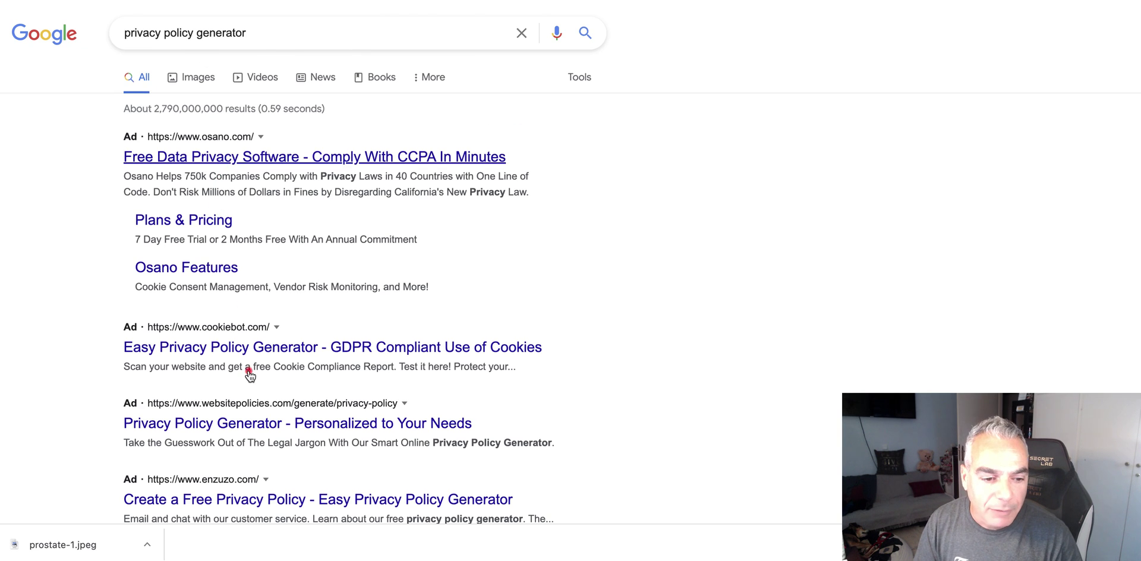
{"action": "scroll", "coordinate": [249, 377], "scroll_direction": "down", "scroll_amount": 2}
{"action": "scroll", "coordinate": [249, 378], "scroll_direction": "down", "scroll_amount": 5}
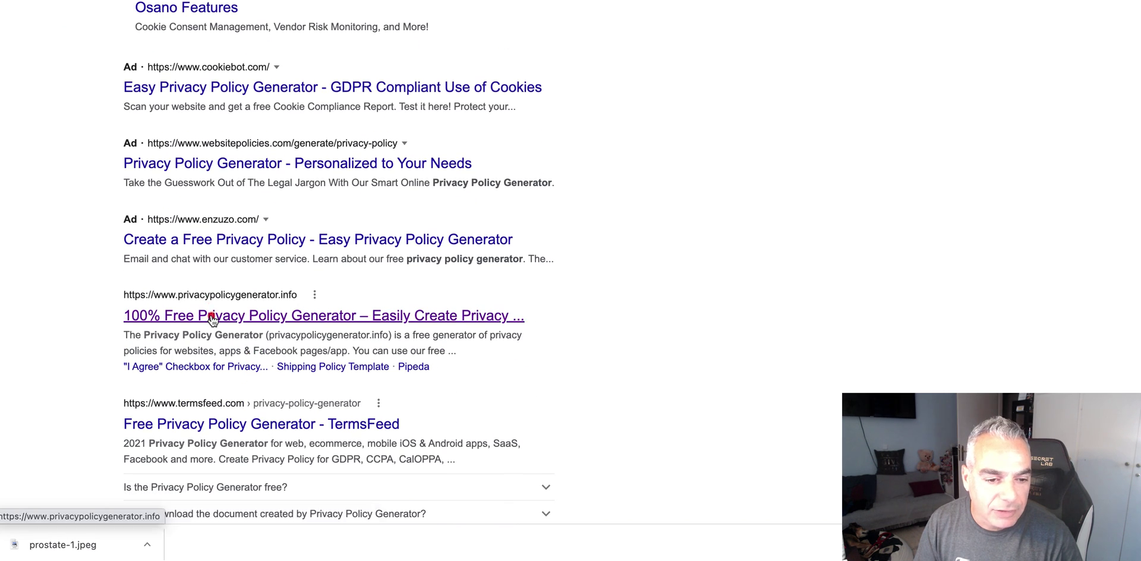
{"action": "left_click", "coordinate": [209, 316]}
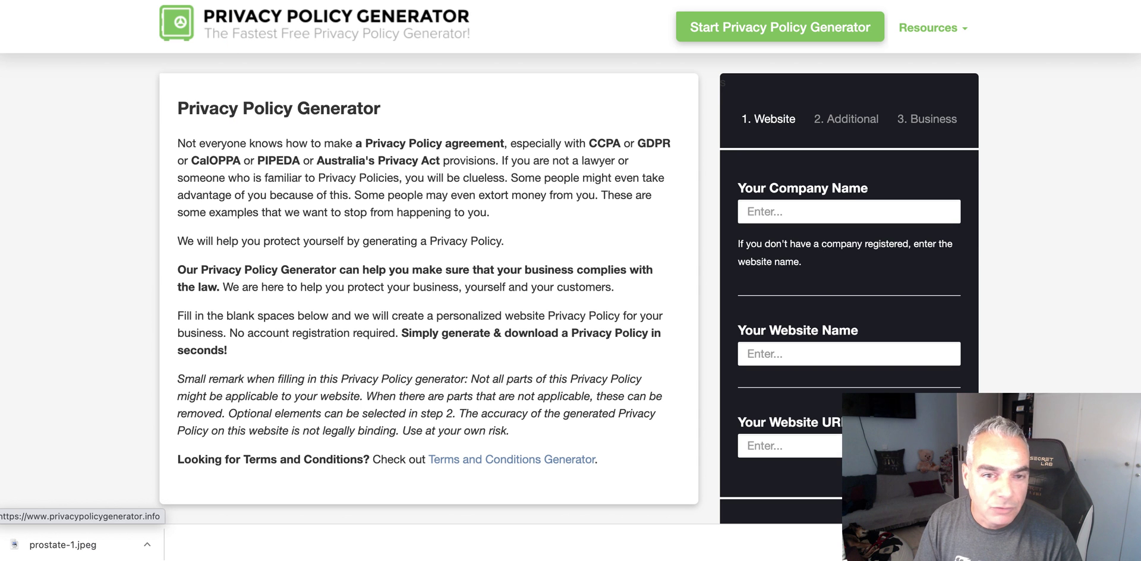
- Fill company name, website name and URL with howtostoptinnitus.info, then continue
{"action": "left_click", "coordinate": [844, 205]}
{"action": "key", "text": "super+v"}
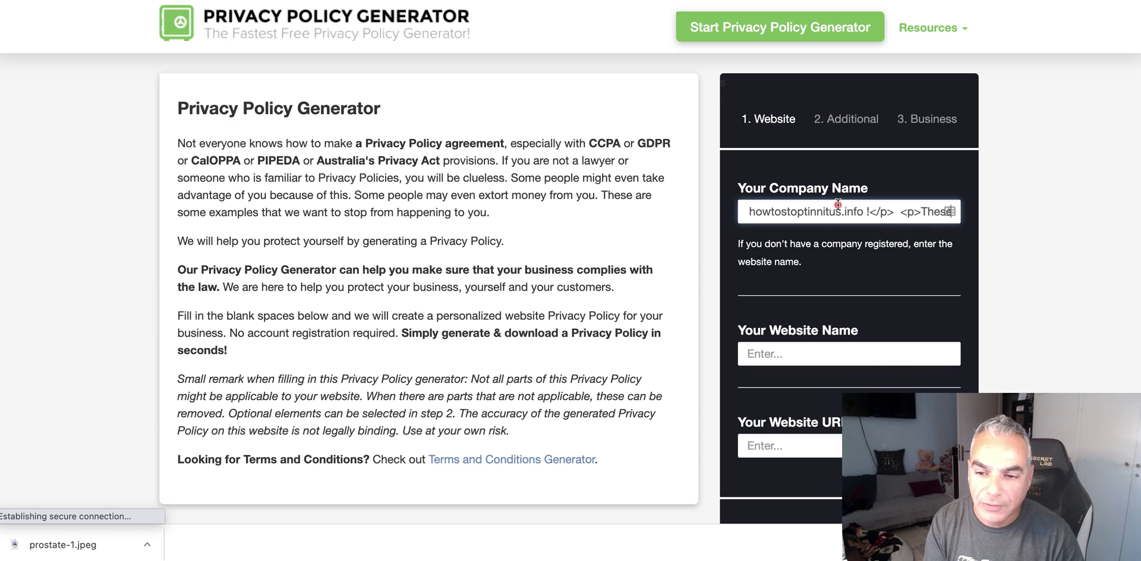
{"action": "left_click_drag", "start_coordinate": [856, 205], "coordinate": [1112, 226]}
{"action": "left_click", "coordinate": [1112, 226]}
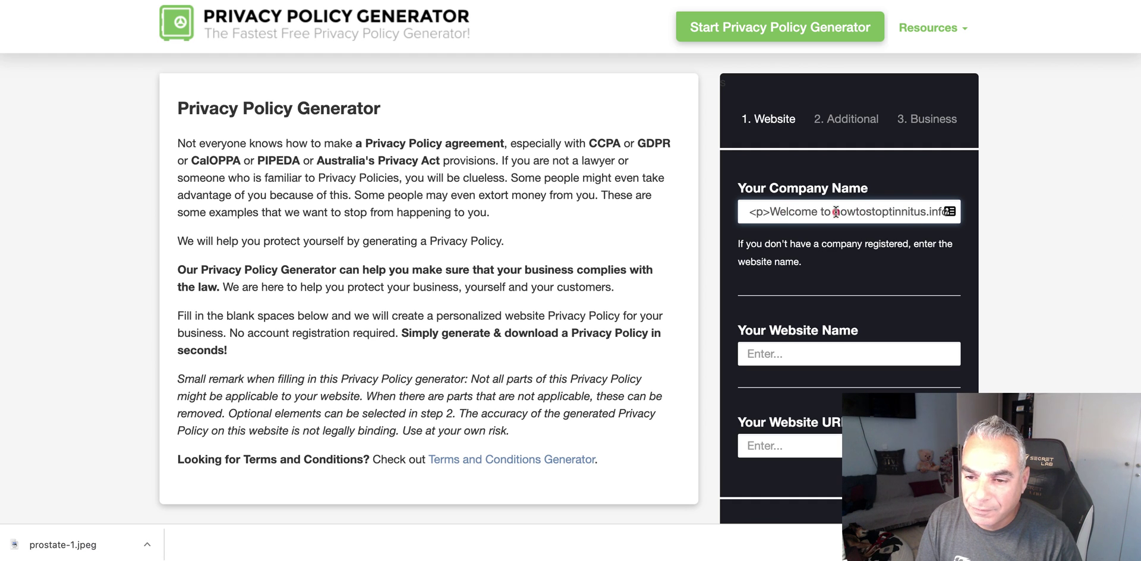
{"action": "left_click_drag", "start_coordinate": [836, 211], "coordinate": [602, 193]}
{"action": "key", "text": "BackSpace"}
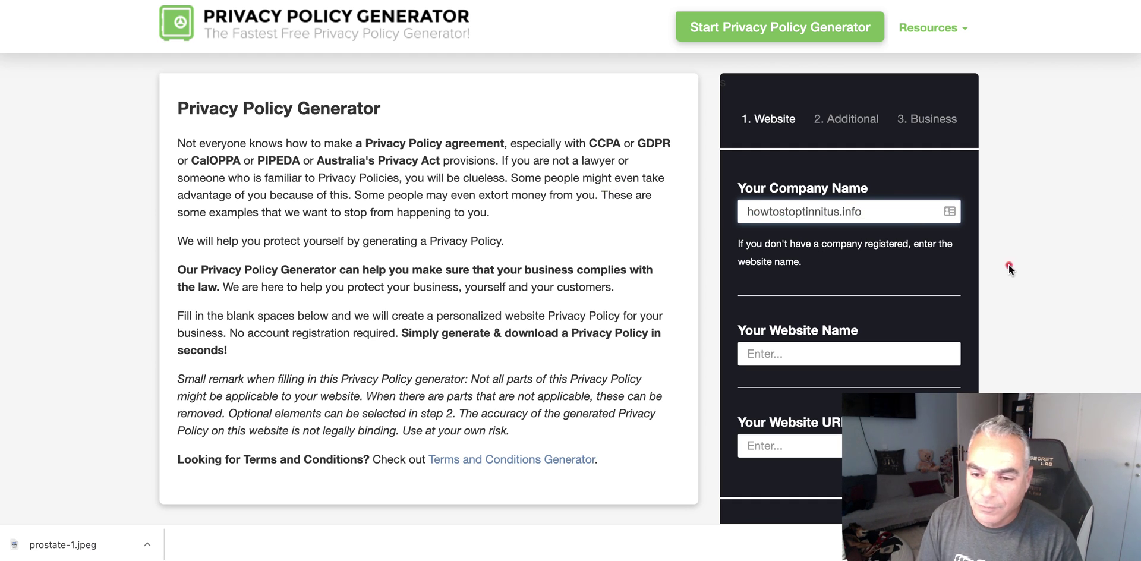
{"action": "left_click_drag", "start_coordinate": [877, 202], "coordinate": [677, 188]}
{"action": "key", "text": "ctrl+c"}
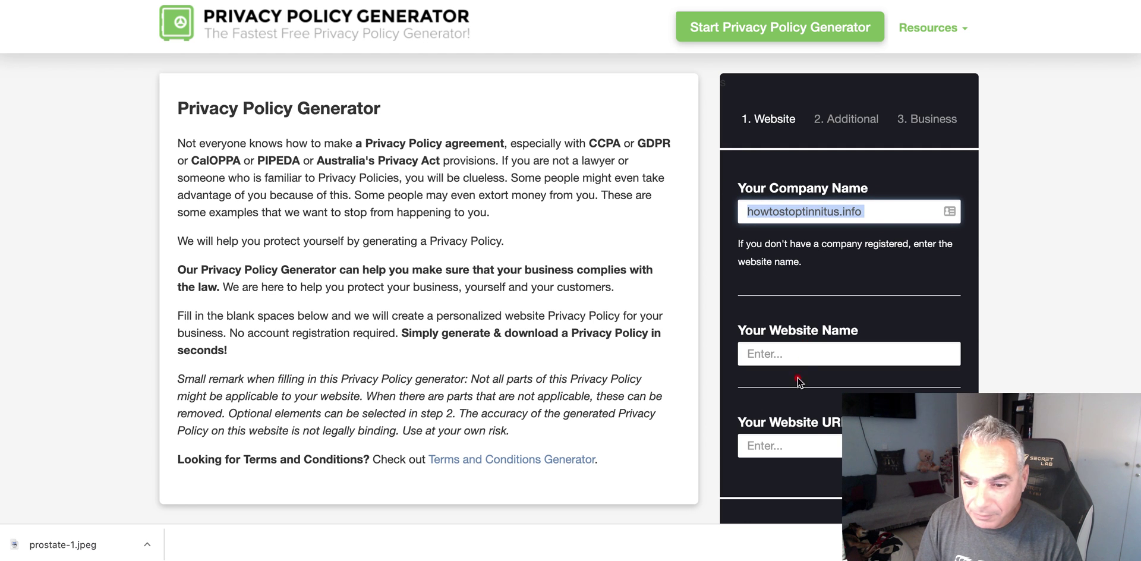
{"action": "left_click", "coordinate": [799, 356]}
{"action": "key", "text": "ctrl+v"}
{"action": "left_click", "coordinate": [805, 446]}
{"action": "key", "text": "ctrl+v"}
{"action": "key", "text": "Return"}
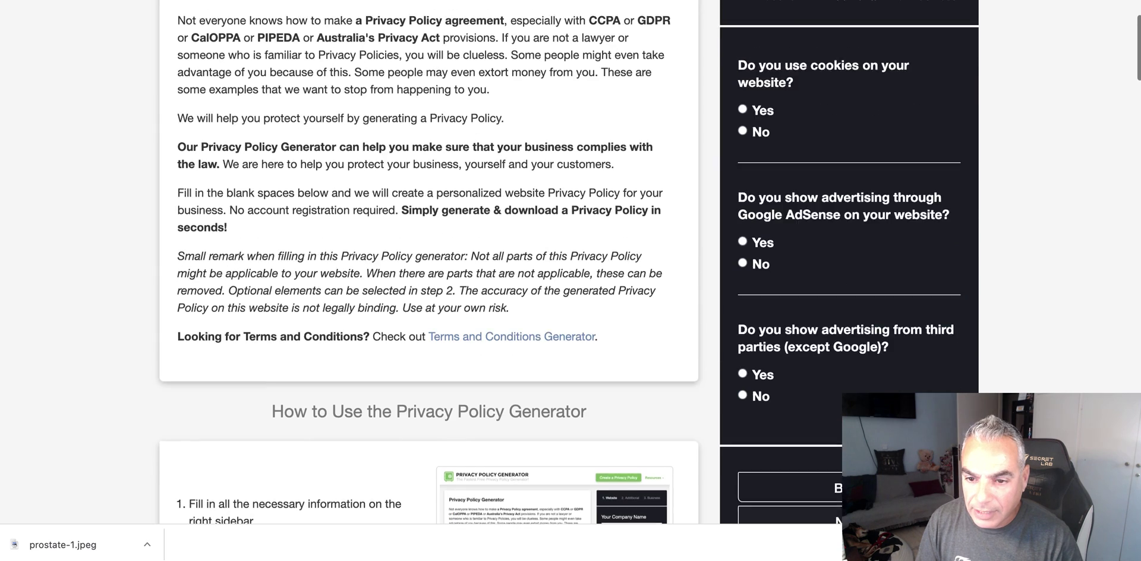
- Answer Yes to using cookies and to third-party advertising
{"action": "left_click", "coordinate": [743, 139]}
{"action": "left_click", "coordinate": [742, 404]}
{"action": "scroll", "coordinate": [844, 297], "scroll_direction": "down", "scroll_amount": 2}
{"action": "left_click", "coordinate": [850, 472]}
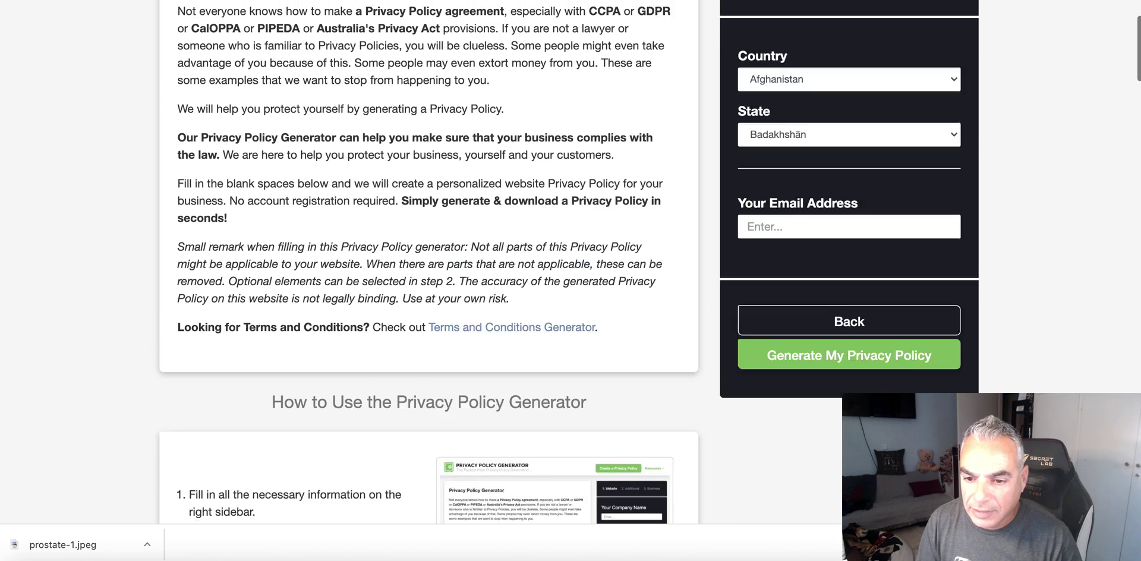
- Set the country to United States and the state to Colorado
{"action": "left_click", "coordinate": [844, 119]}
{"action": "key", "text": "u"}
{"action": "key", "text": "Down"}
{"action": "key", "text": "Down"}
{"action": "key", "text": "Down"}
{"action": "key", "text": "Down"}
{"action": "key", "text": "Down"}
{"action": "key", "text": "Down"}
{"action": "key", "text": "Down"}
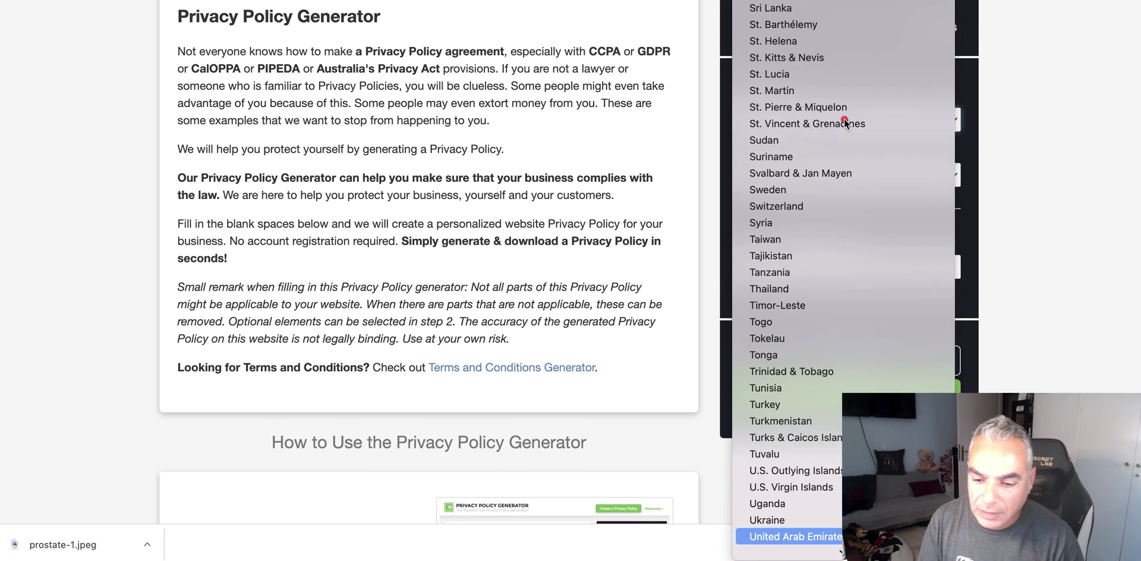
{"action": "key", "text": "Up"}
{"action": "key", "text": "Return"}
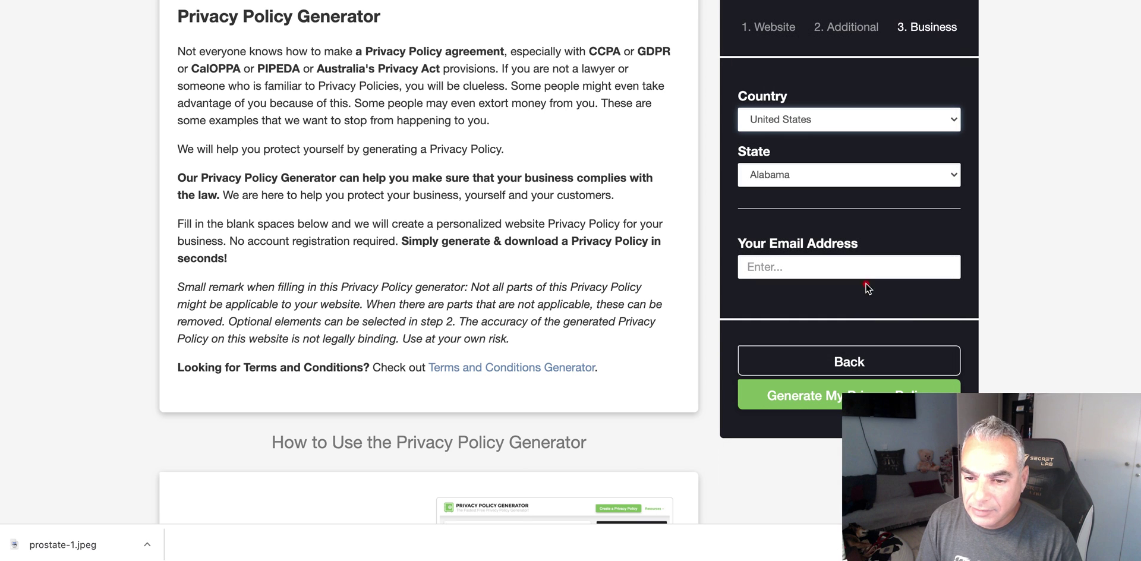
{"action": "left_click", "coordinate": [846, 175]}
{"action": "left_click", "coordinate": [850, 257]}
- Enter the owner's e-mail, generate the privacy policy, and copy its text
{"action": "left_click", "coordinate": [846, 266]}
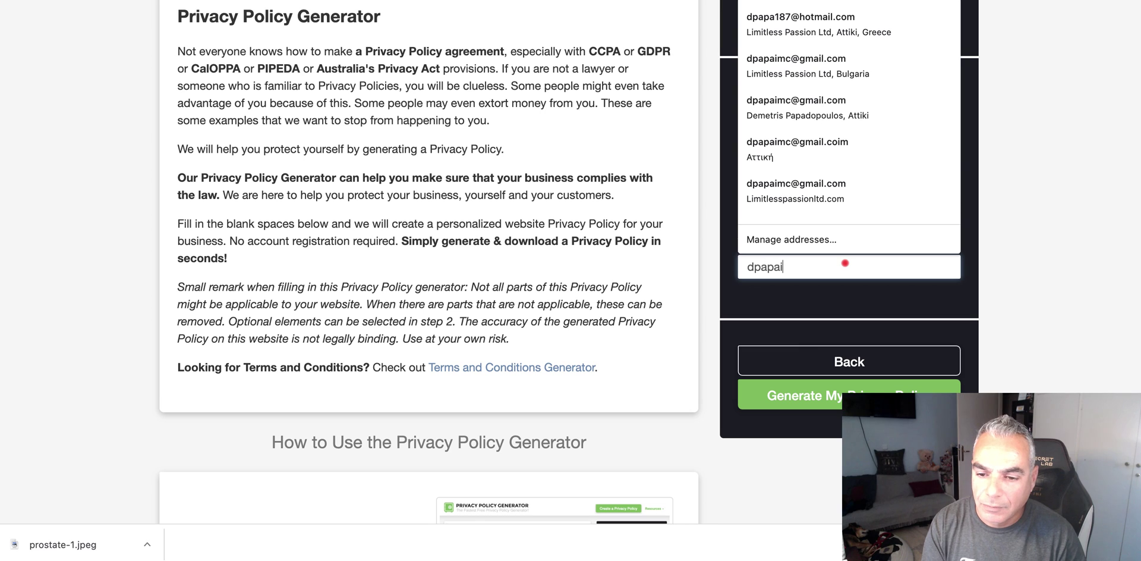
{"action": "key", "text": "Return"}
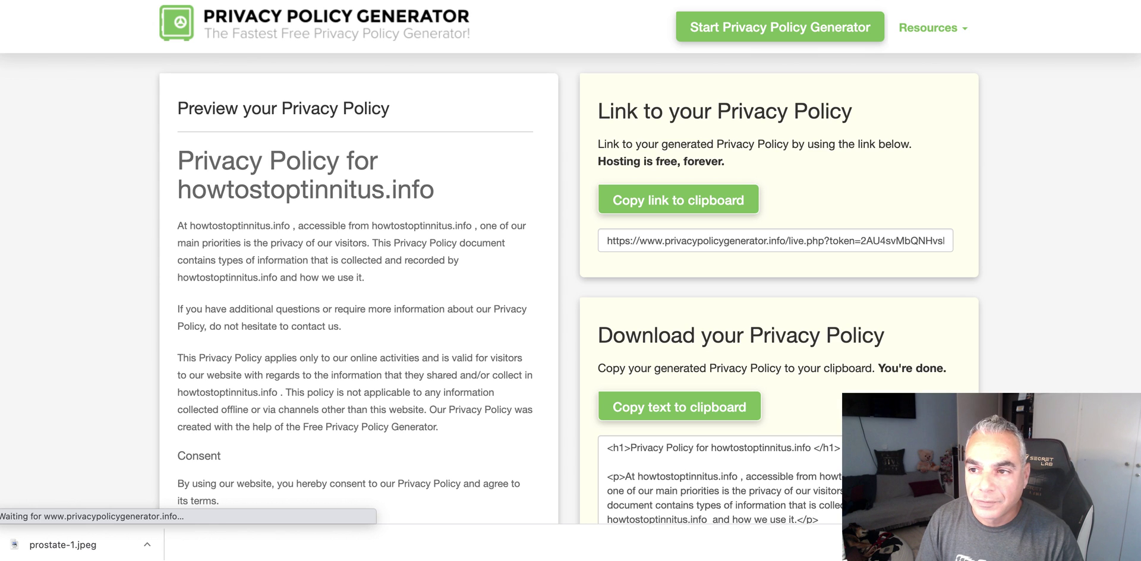
{"action": "left_click", "coordinate": [689, 410]}
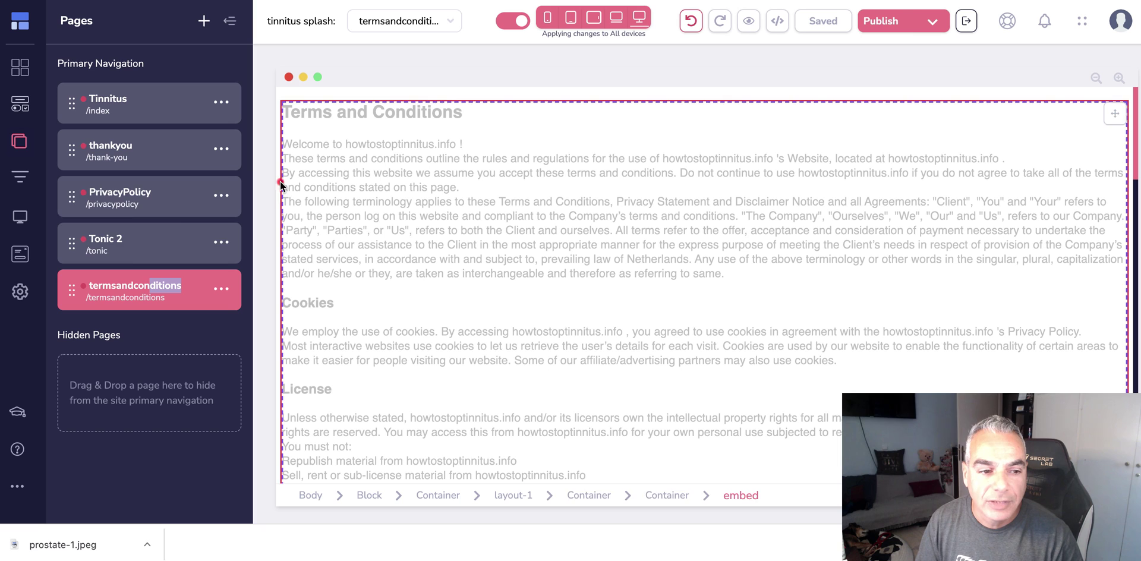
- Replace the PrivacyPolicy page's embedded policy HTML with the new policy and save the page
{"action": "left_click", "coordinate": [134, 192]}
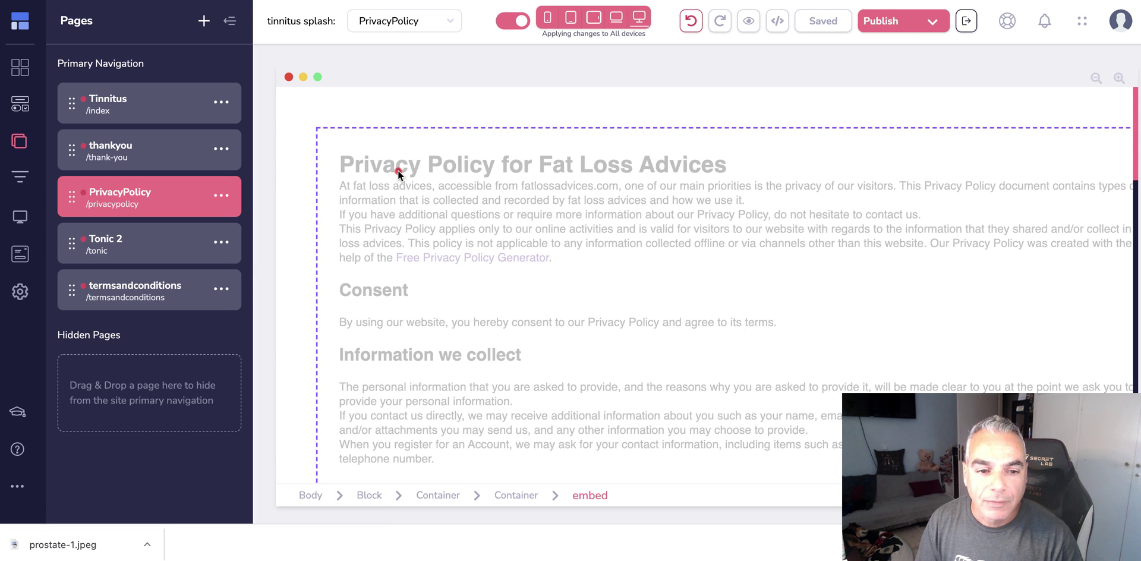
{"action": "left_click", "coordinate": [397, 174]}
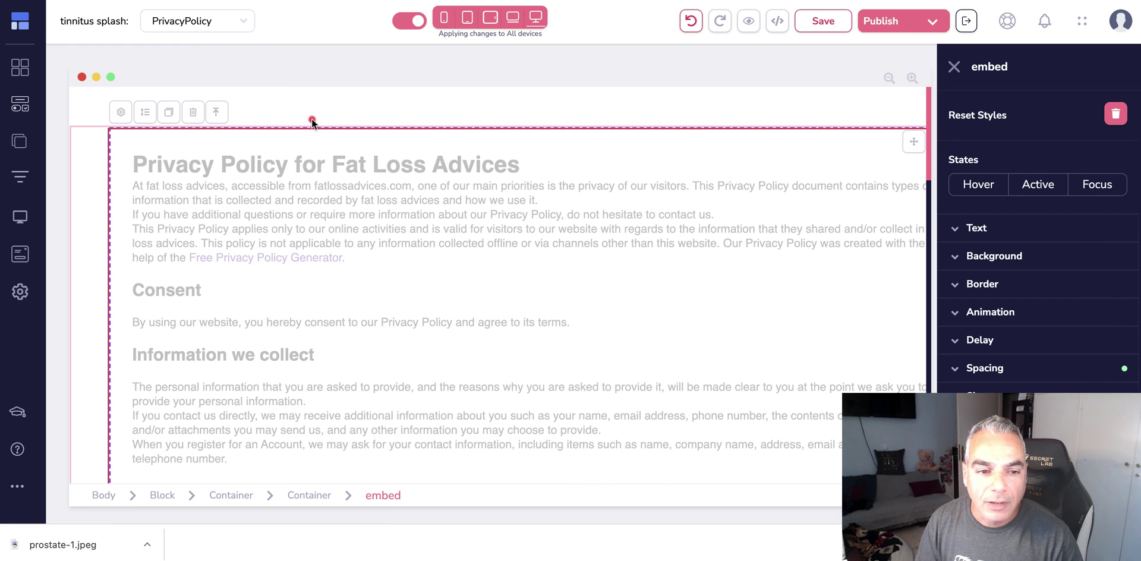
{"action": "left_click", "coordinate": [135, 119]}
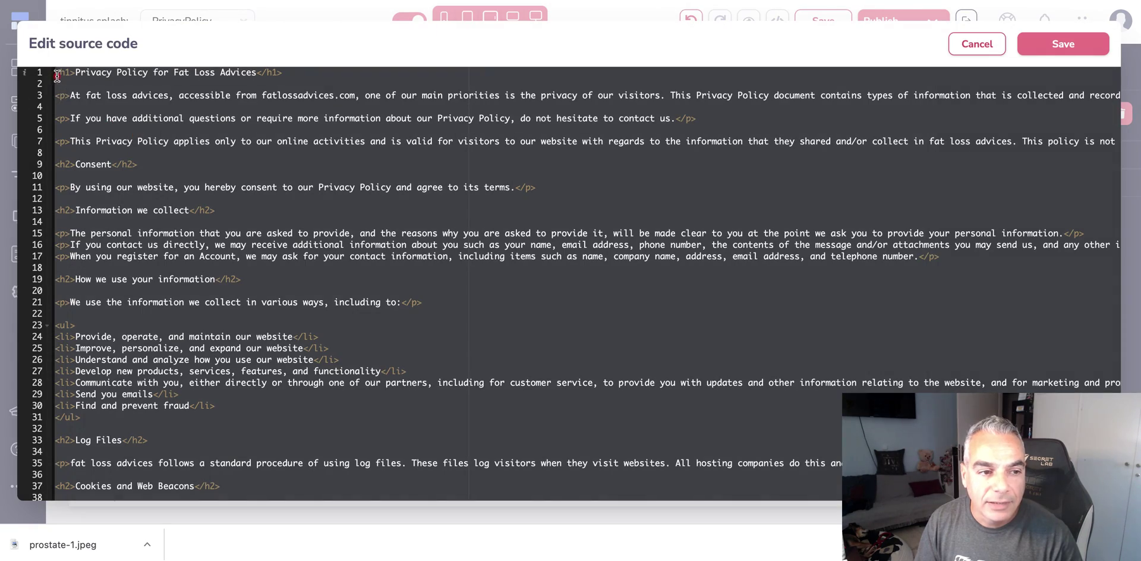
{"action": "scroll", "coordinate": [570, 285], "scroll_direction": "down", "scroll_amount": 10}
{"action": "scroll", "coordinate": [571, 285], "scroll_direction": "right", "scroll_amount": 1}
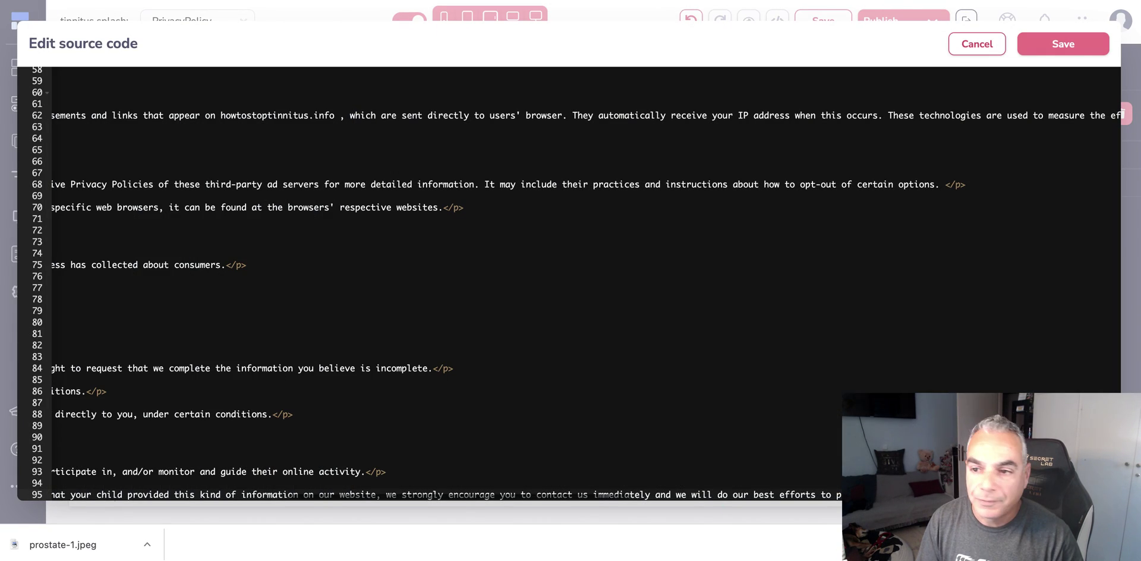
{"action": "left_click", "coordinate": [1064, 43]}
{"action": "left_click", "coordinate": [842, 25]}
- Switch to the Tinnitus page from the Pages list
{"action": "left_click", "coordinate": [20, 142]}
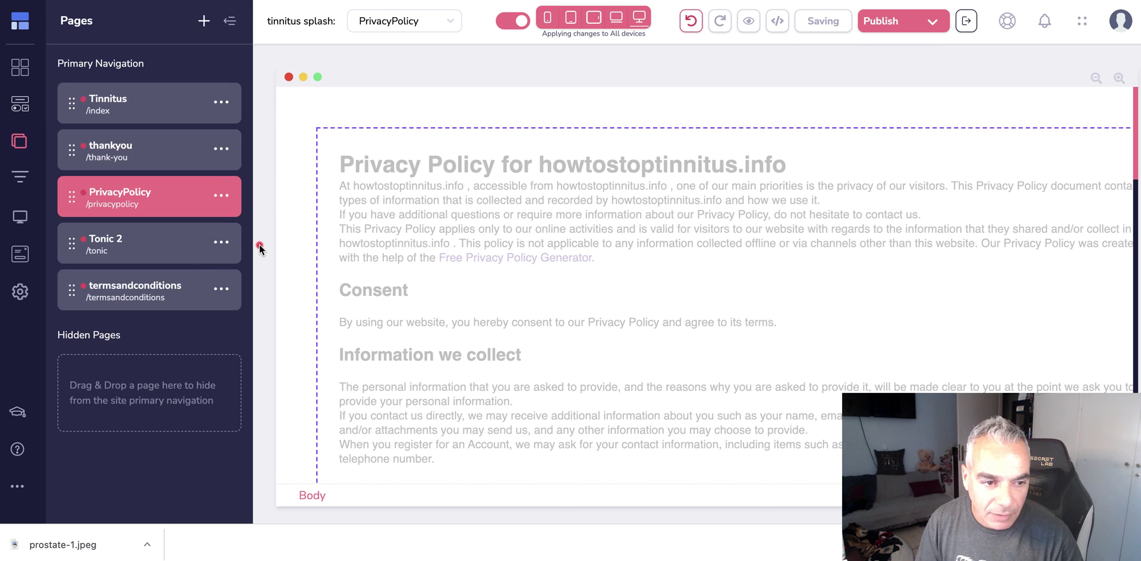
{"action": "left_click", "coordinate": [158, 105]}
{"action": "scroll", "coordinate": [535, 286], "scroll_direction": "down", "scroll_amount": 10}
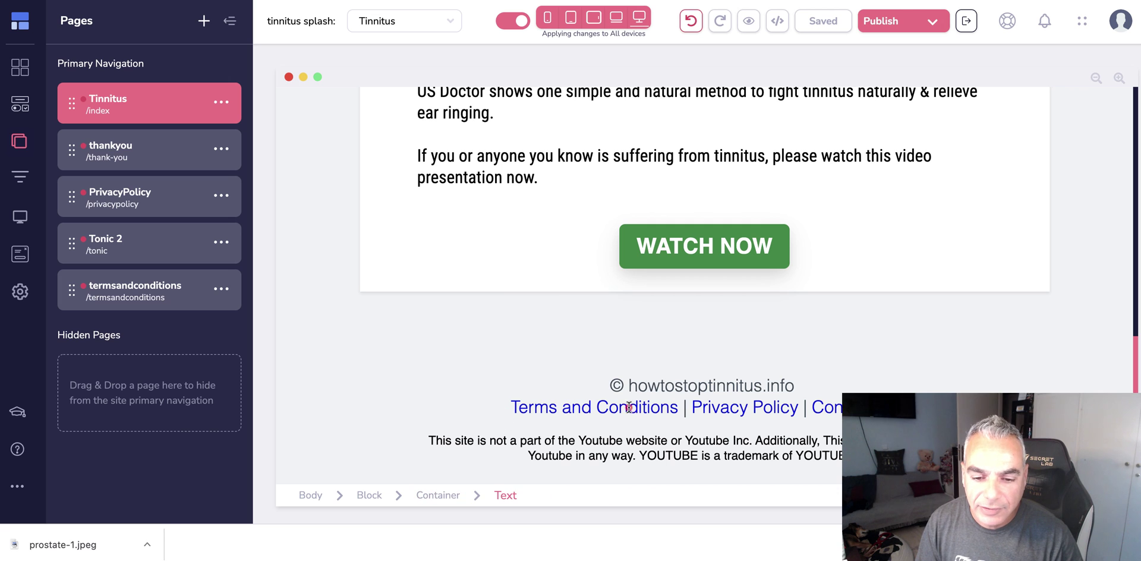
- Unlink the footer's Terms and Conditions text and link it to the new terms page URL
{"action": "left_click", "coordinate": [629, 407]}
{"action": "left_click", "coordinate": [469, 410]}
{"action": "left_click_drag", "start_coordinate": [470, 411], "coordinate": [304, 407]}
{"action": "left_click", "coordinate": [469, 376]}
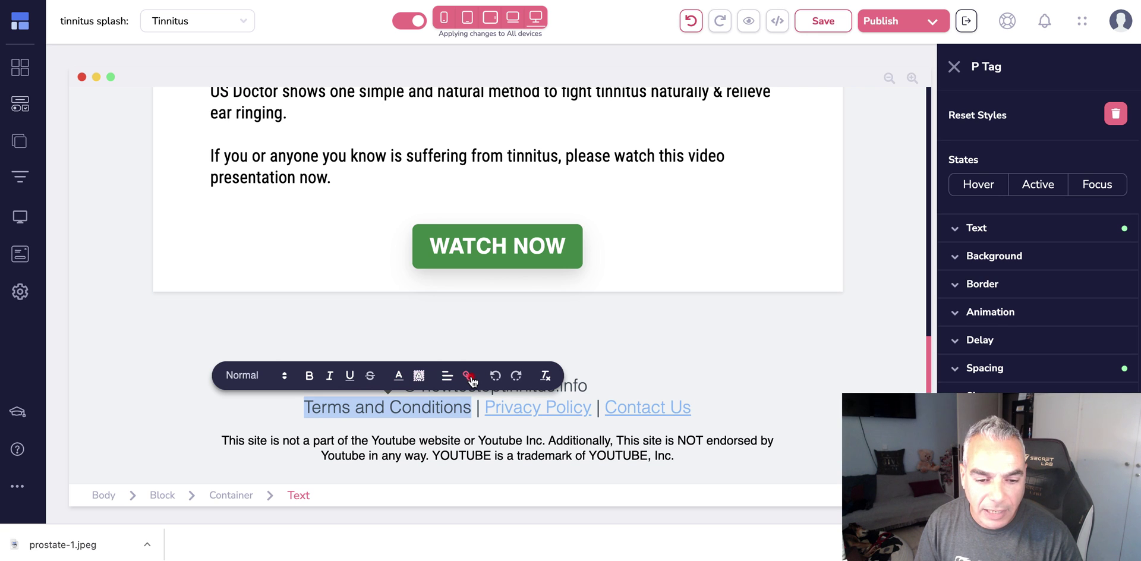
{"action": "left_click", "coordinate": [467, 378]}
{"action": "type", "text": "http"}
{"action": "key", "text": "ctrl+v"}
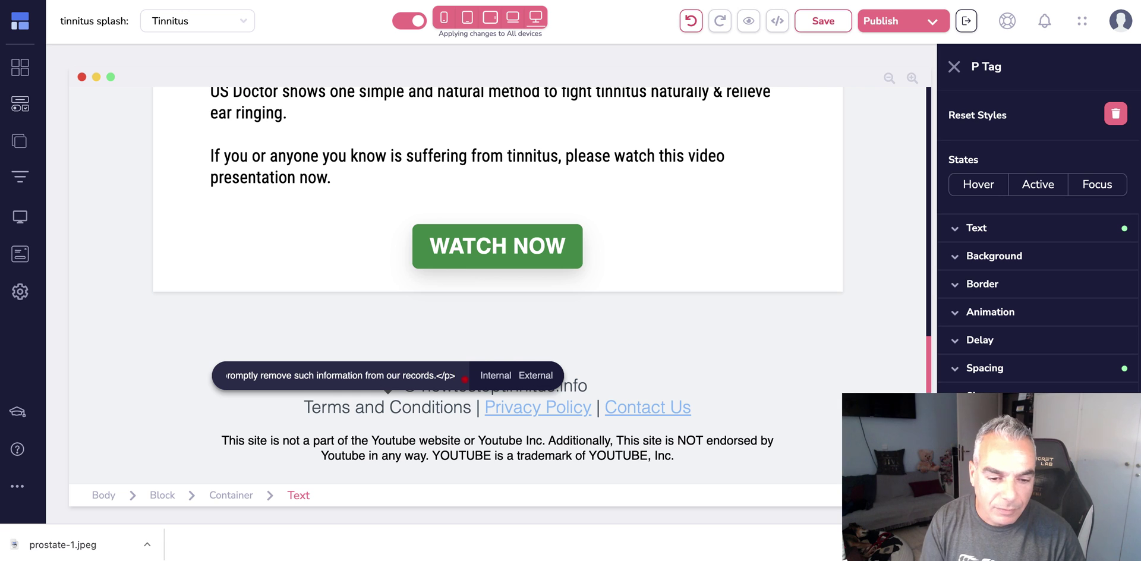
{"action": "key", "text": "ctrl+a"}
{"action": "key", "text": "BackSpace"}
{"action": "type", "text": "ho"}
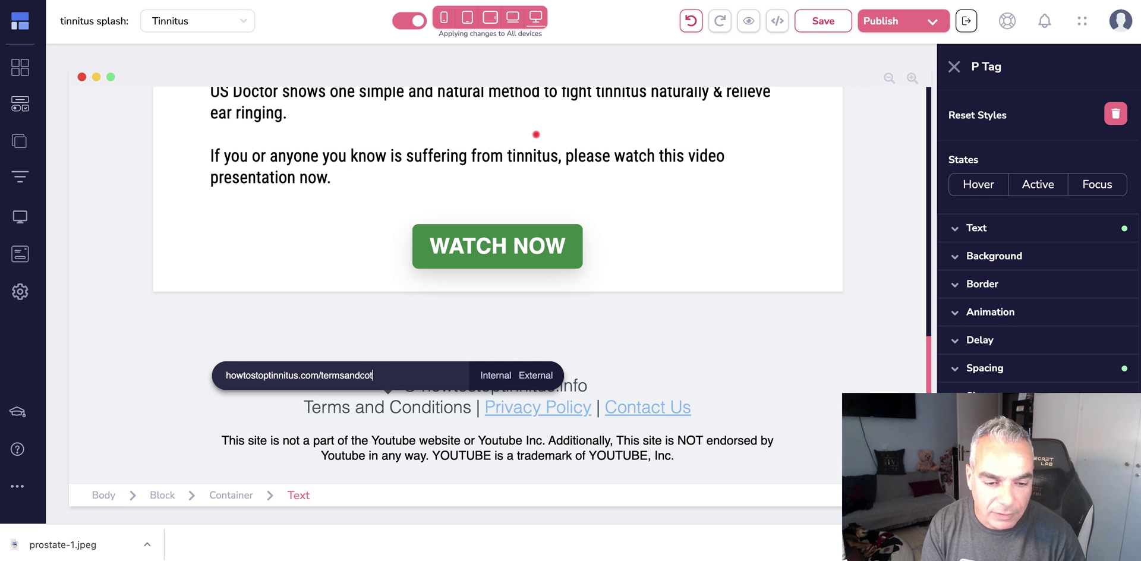
{"action": "type", "text": "s"}
{"action": "key", "text": "Return"}
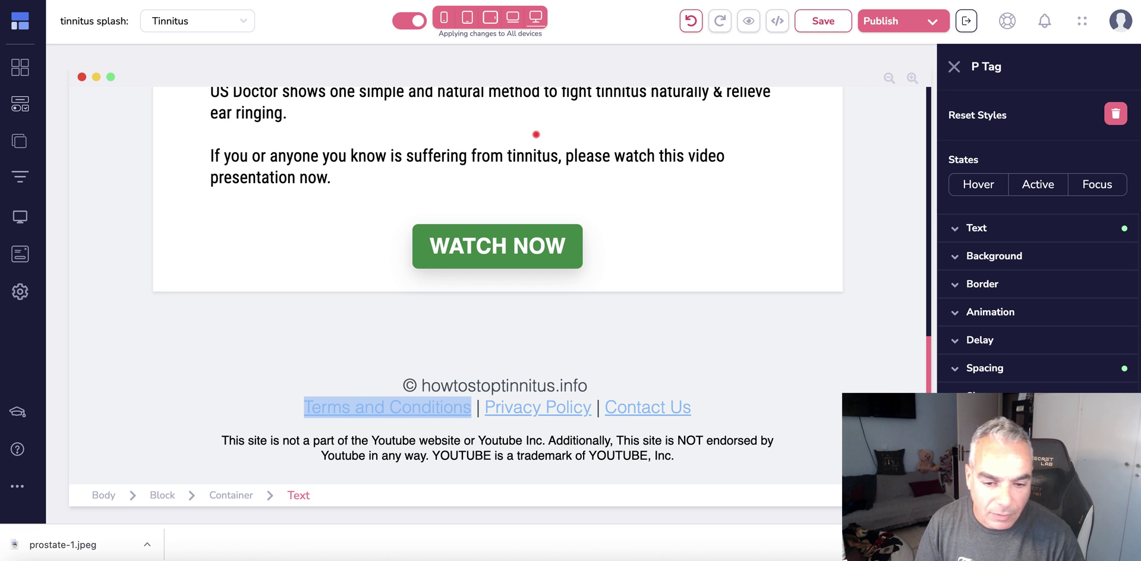
{"action": "left_click_drag", "start_coordinate": [593, 407], "coordinate": [485, 408]}
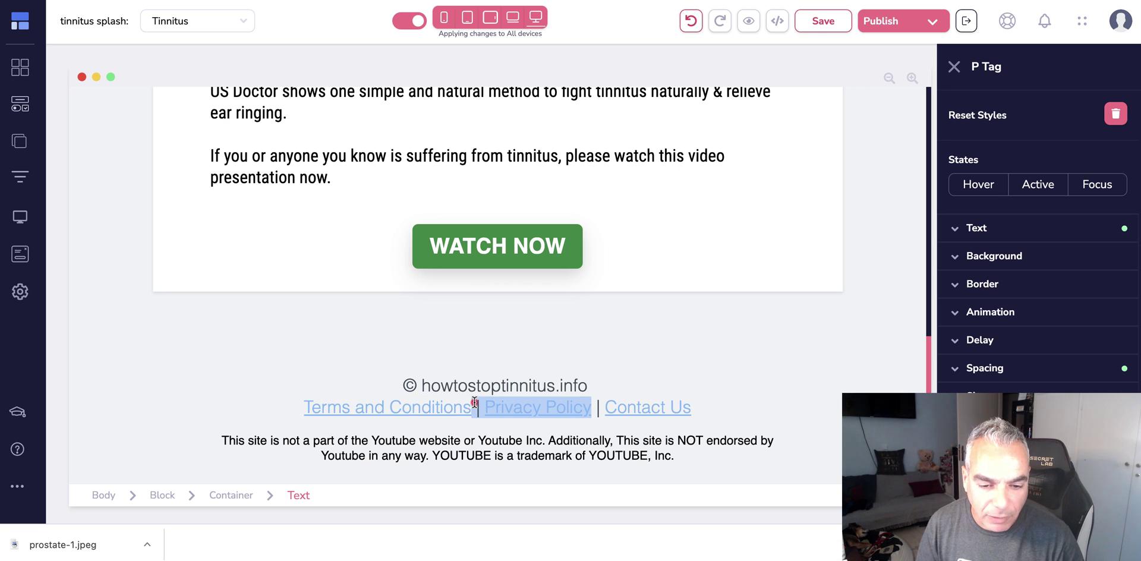
{"action": "left_click", "coordinate": [616, 380]}
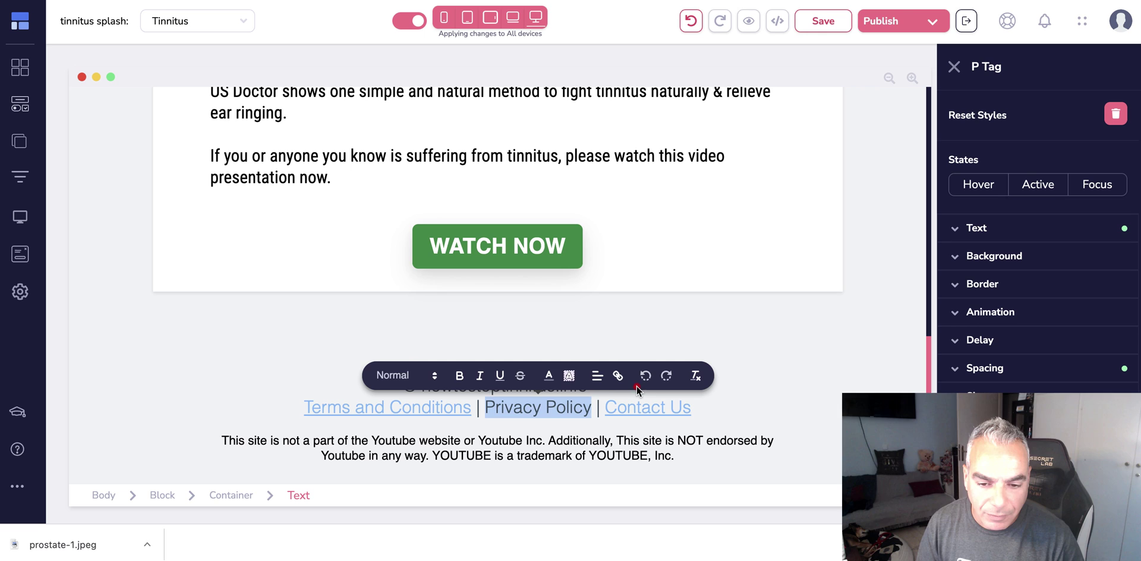
{"action": "left_click", "coordinate": [613, 377]}
{"action": "type", "text": "htps"}
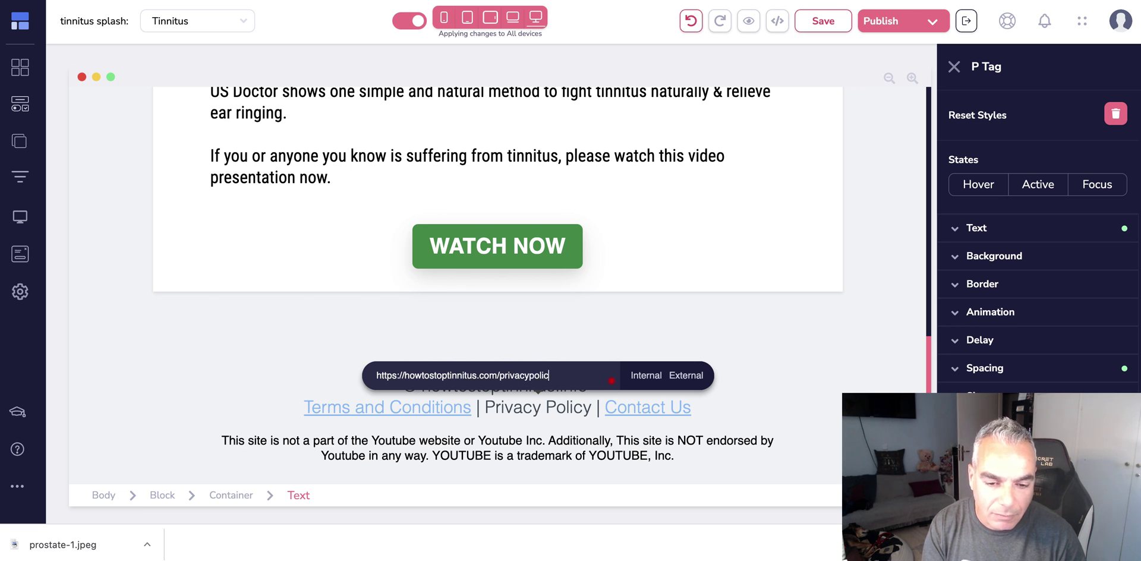
{"action": "left_click", "coordinate": [651, 376]}
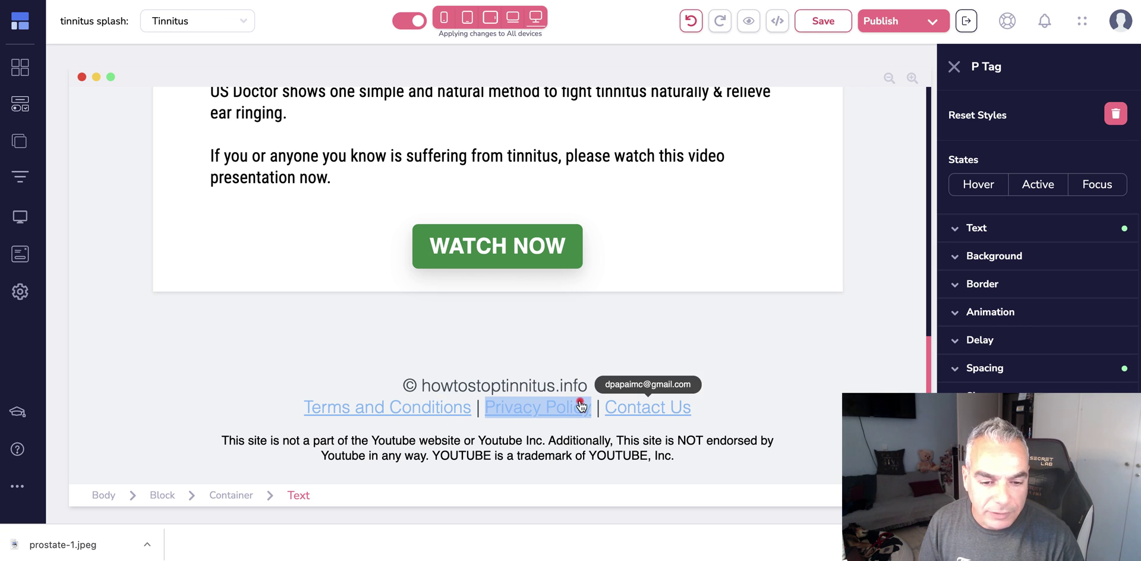
{"action": "left_click", "coordinate": [775, 384]}
{"action": "left_click", "coordinate": [733, 401]}
{"action": "scroll", "coordinate": [735, 405], "scroll_direction": "up", "scroll_amount": 15}
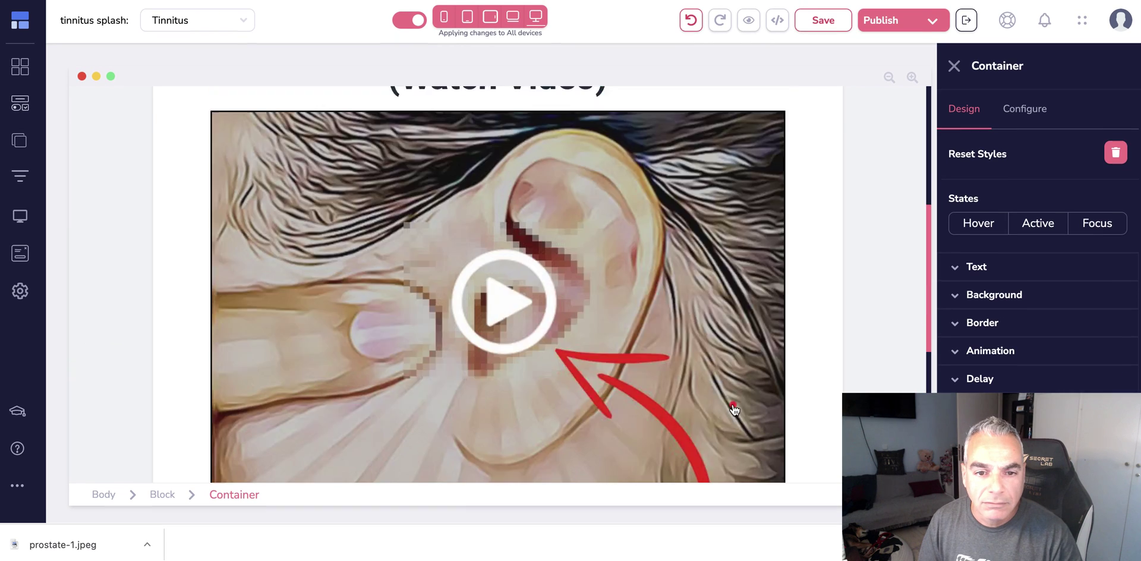
- Save the Tinnitus page and open the custom domains list from the publish settings
{"action": "left_click", "coordinate": [815, 25]}
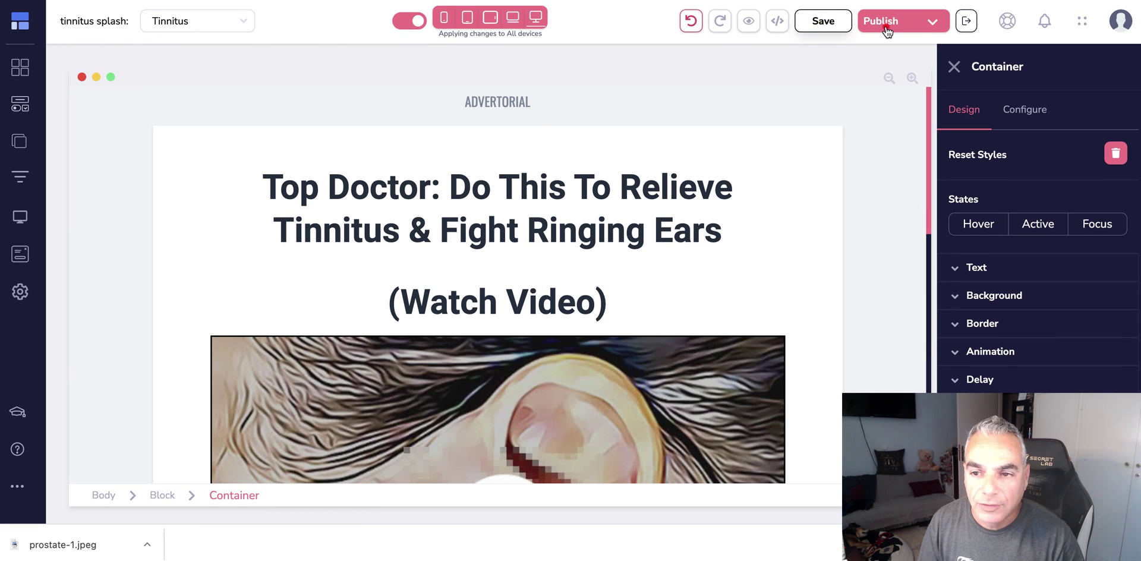
{"action": "left_click", "coordinate": [932, 26]}
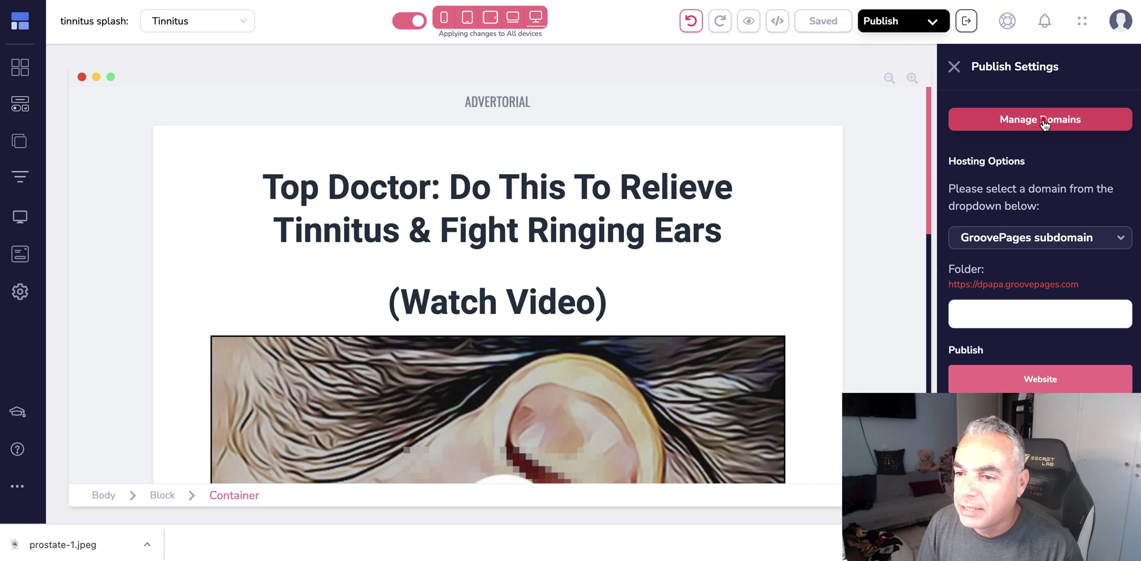
{"action": "left_click", "coordinate": [1044, 121]}
{"action": "left_click", "coordinate": [725, 204]}
{"action": "left_click", "coordinate": [568, 289]}
- Validate DNS records for howtostoptinnitus.info several times; the domain stays Pending Verification
{"action": "left_click", "coordinate": [739, 225]}
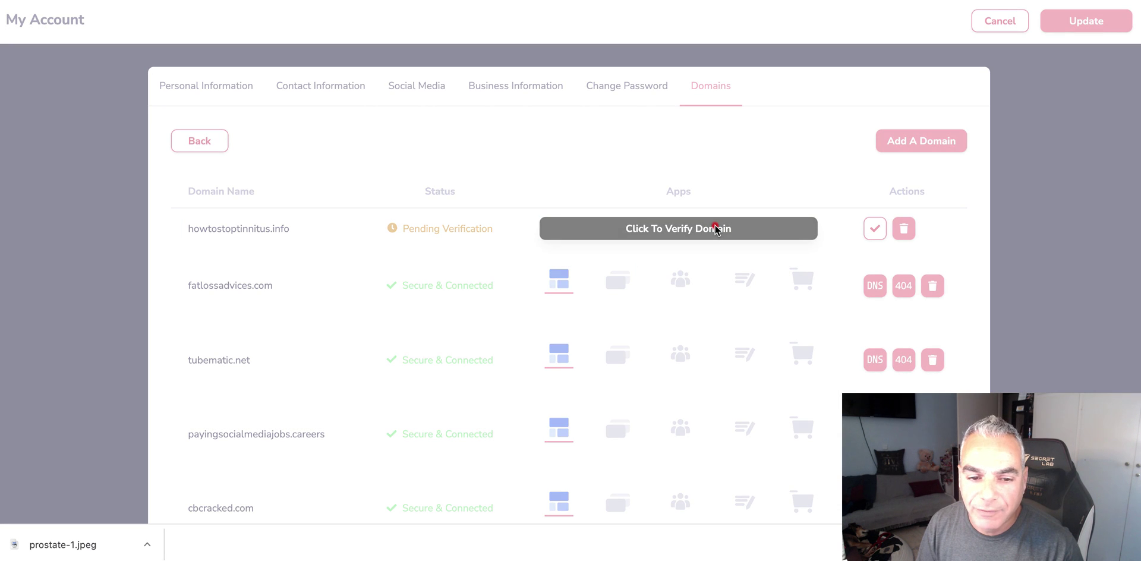
{"action": "left_click", "coordinate": [710, 362]}
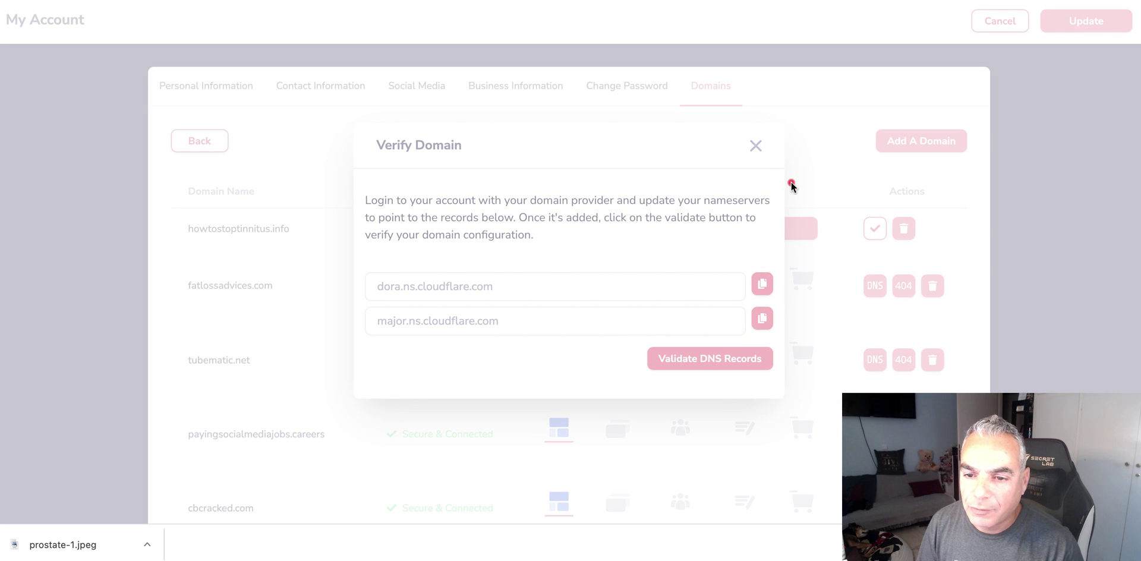
{"action": "left_click", "coordinate": [755, 146]}
{"action": "left_click", "coordinate": [870, 231]}
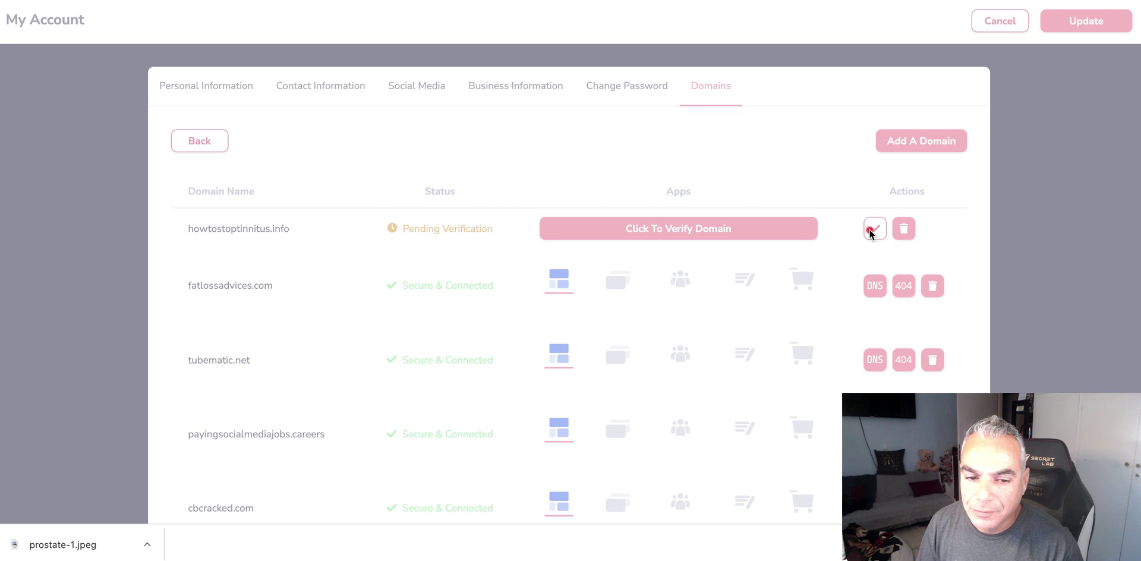
{"action": "left_click", "coordinate": [708, 368]}
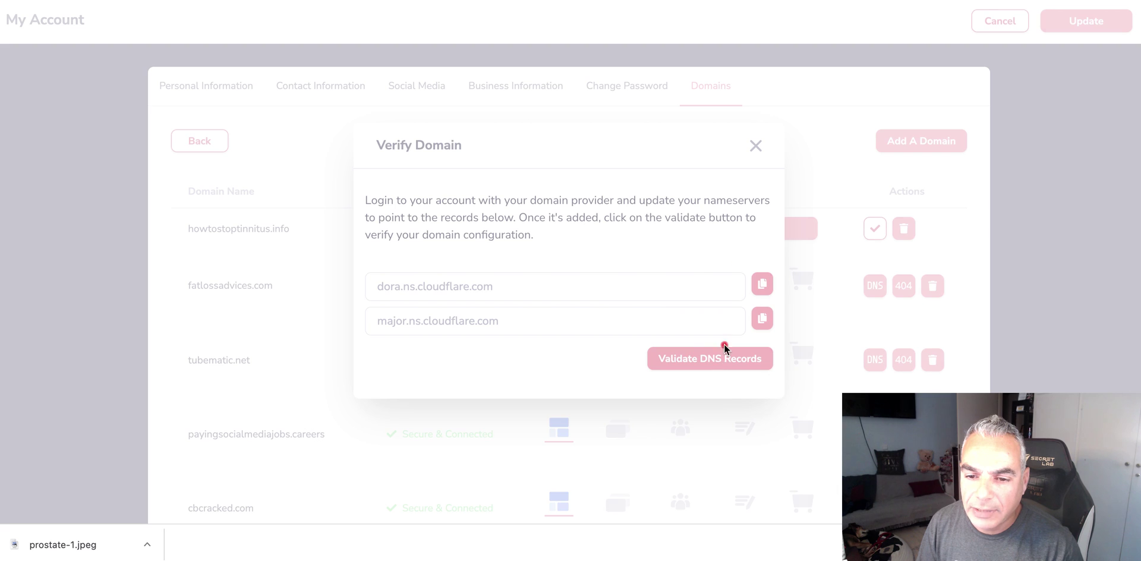
{"action": "left_click", "coordinate": [756, 145]}
{"action": "left_click", "coordinate": [875, 230]}
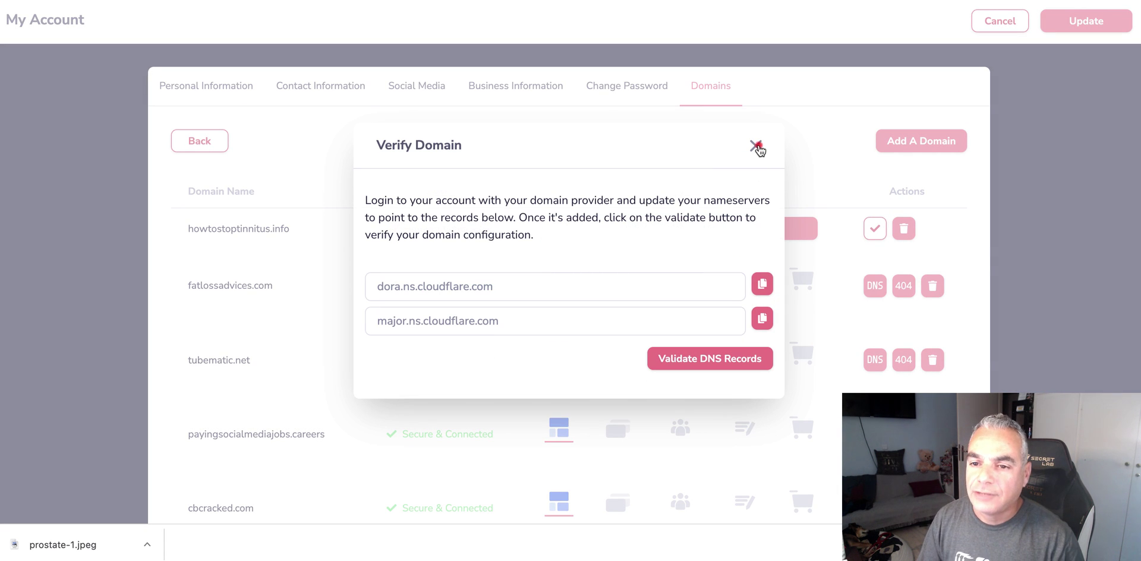
{"action": "left_click", "coordinate": [755, 145]}
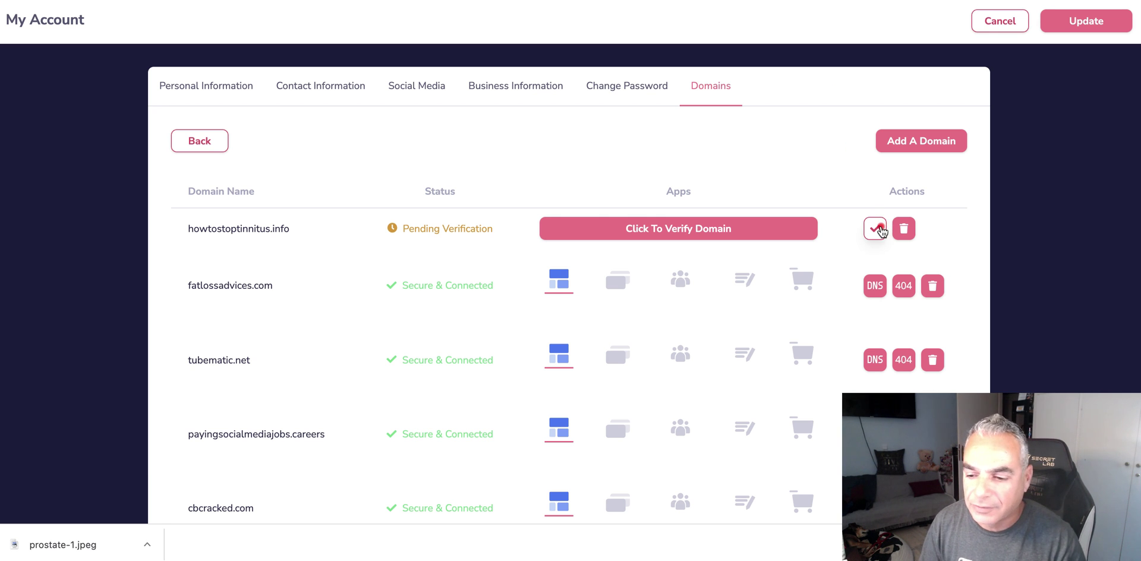
{"action": "left_click", "coordinate": [883, 229]}
{"action": "left_click", "coordinate": [717, 359]}
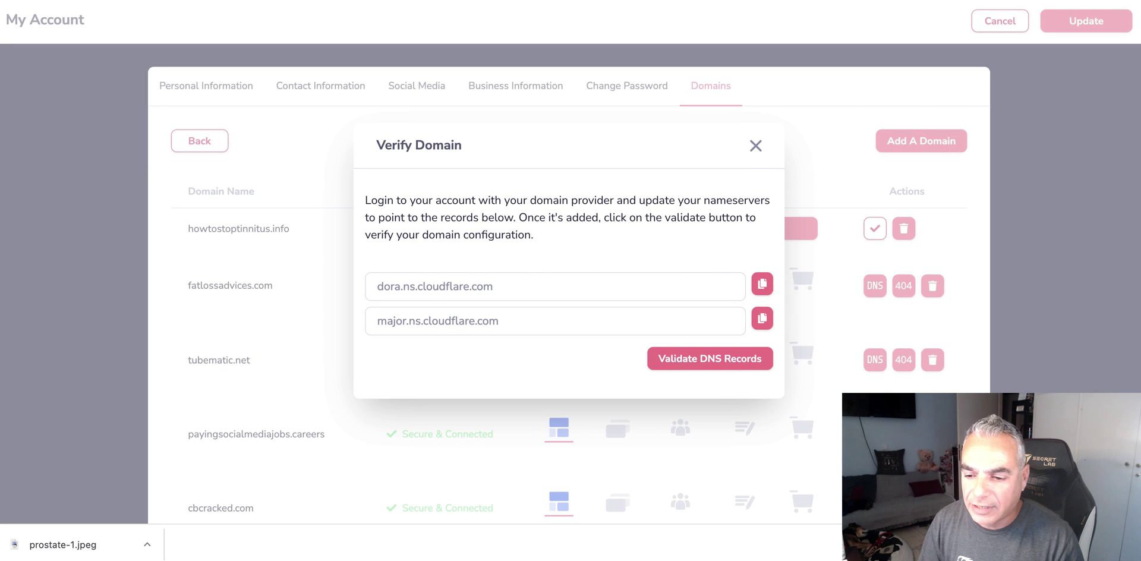
{"action": "left_click", "coordinate": [756, 145]}
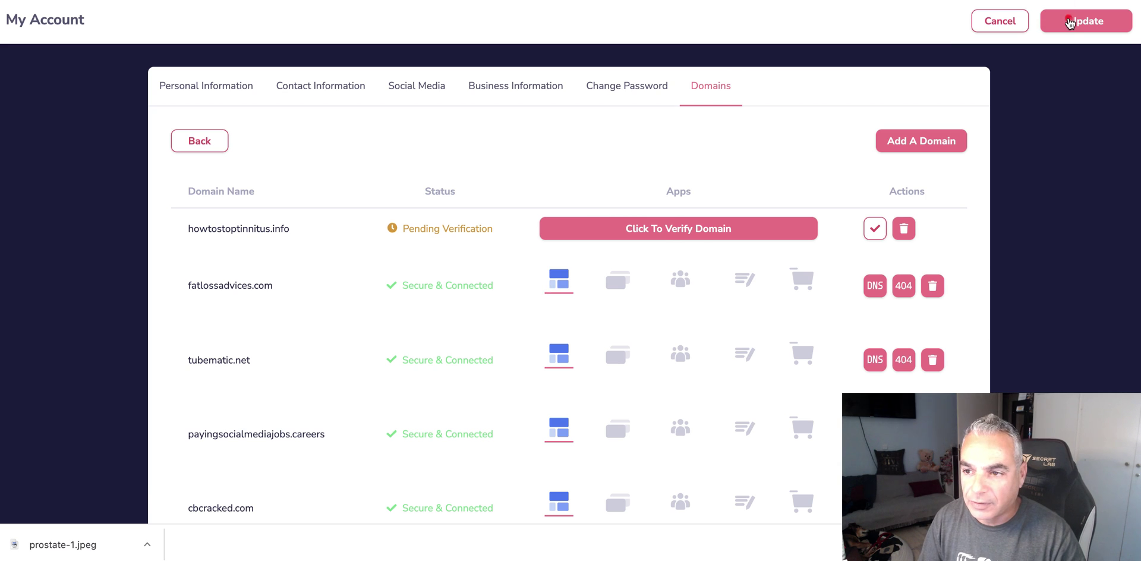
{"action": "left_click", "coordinate": [1070, 22]}
- Publish the website to the GroovePages subdomain under the folder name tinnitusplash
{"action": "left_click", "coordinate": [1006, 311]}
{"action": "type", "text": "tnn"}
{"action": "key", "text": "BackSpace"}
{"action": "key", "text": "BackSpace"}
{"action": "type", "text": "inn"}
{"action": "type", "text": "iutu"}
{"action": "key", "text": "BackSpace"}
{"action": "key", "text": "BackSpace"}
{"action": "key", "text": "BackSpace"}
{"action": "type", "text": "tuss"}
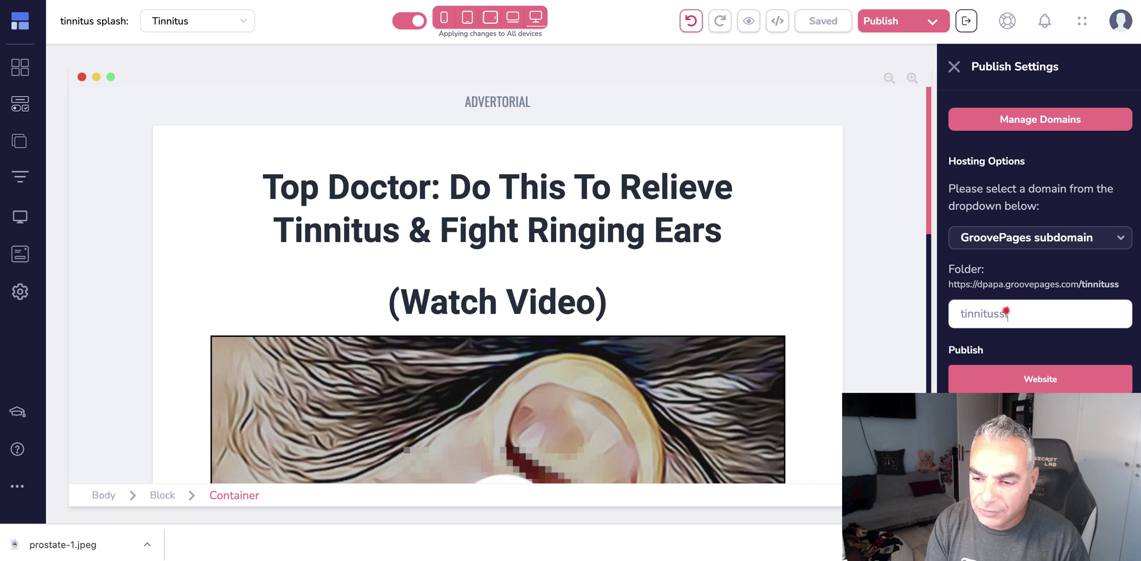
{"action": "type", "text": "p[la"}
{"action": "type", "text": "lash"}
{"action": "mouse_move", "coordinate": [1017, 381]}
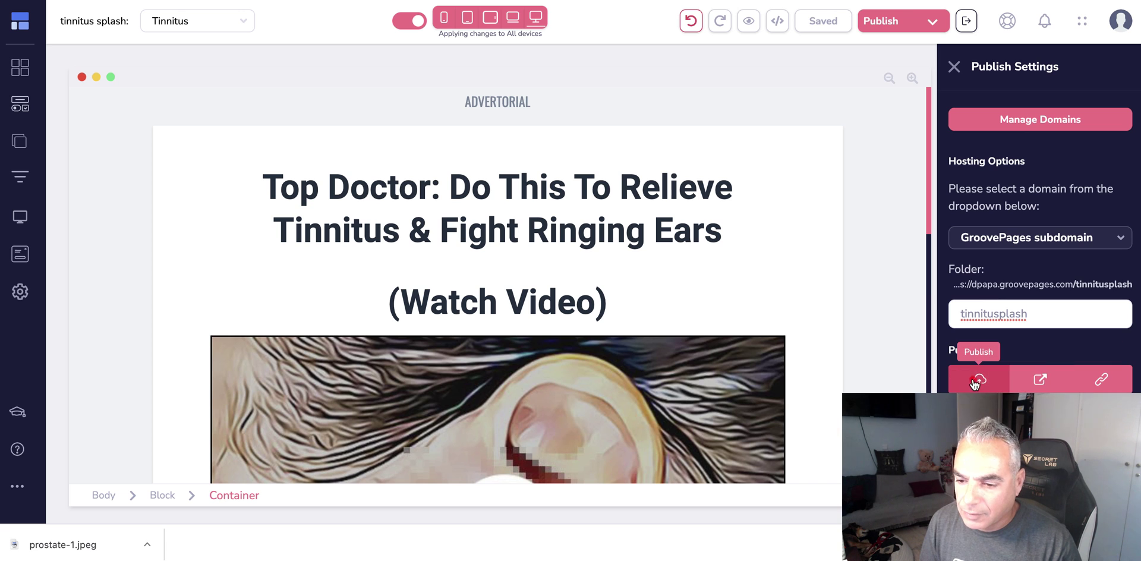
{"action": "left_click", "coordinate": [975, 382]}
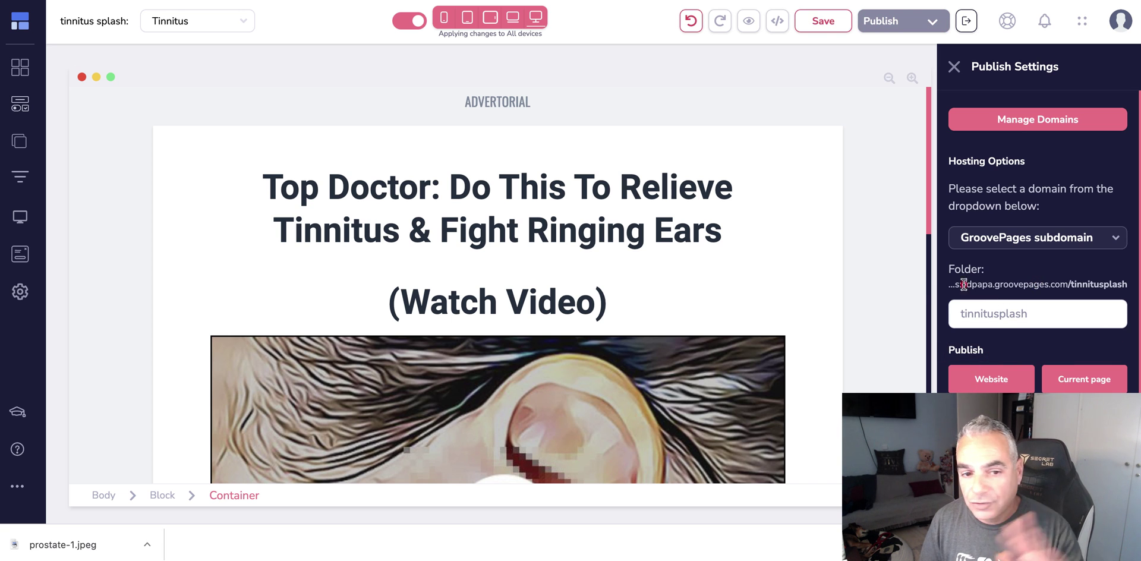